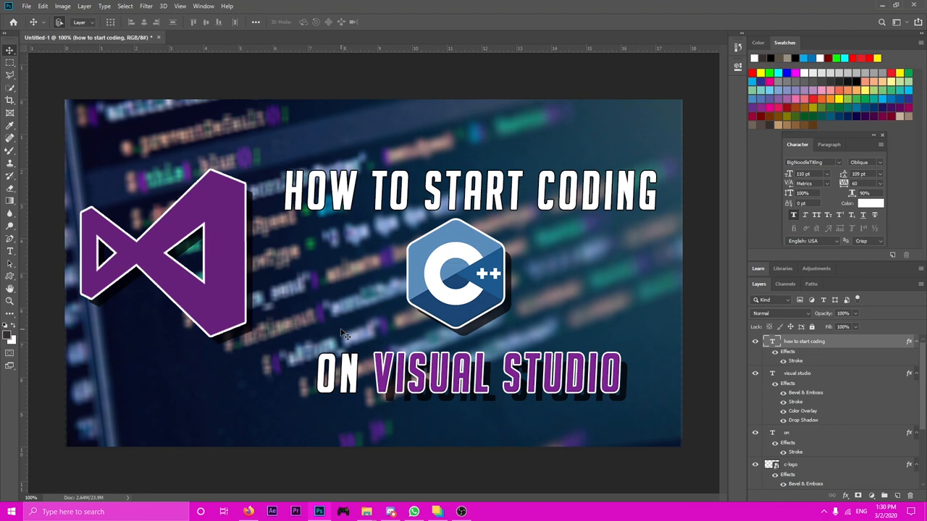
pyautogui.click(437, 507)
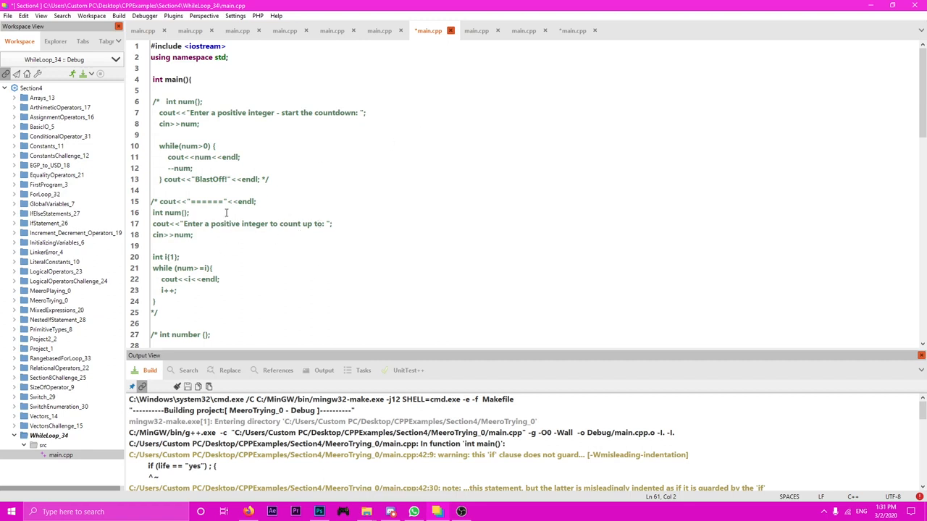
pyautogui.click(320, 512)
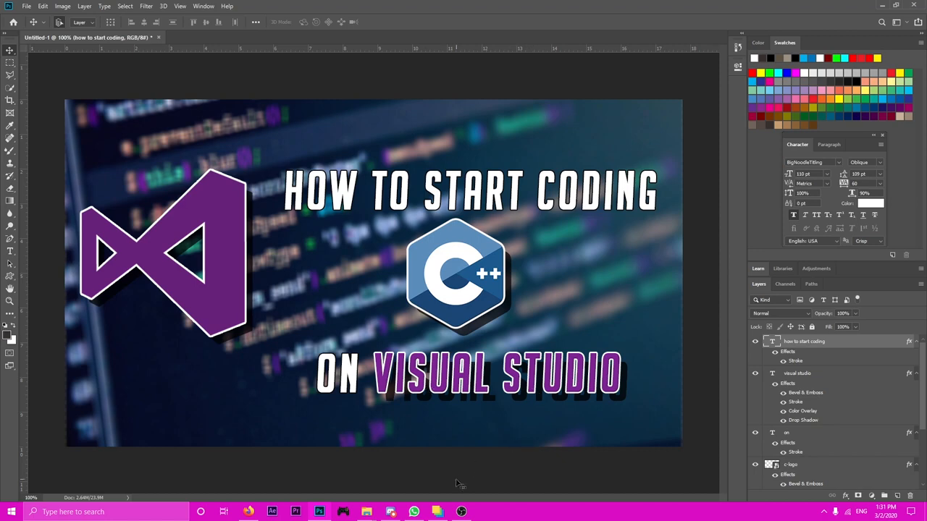
pyautogui.click(446, 513)
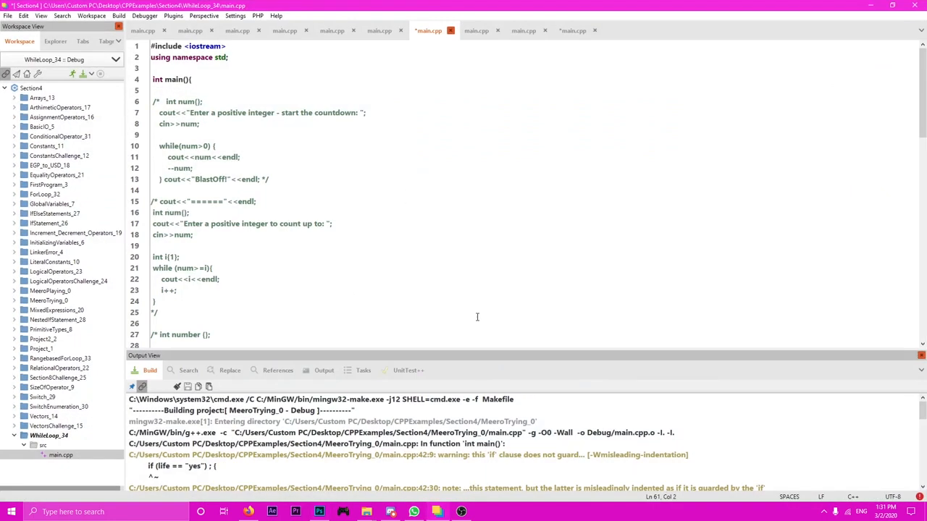
pyautogui.click(444, 512)
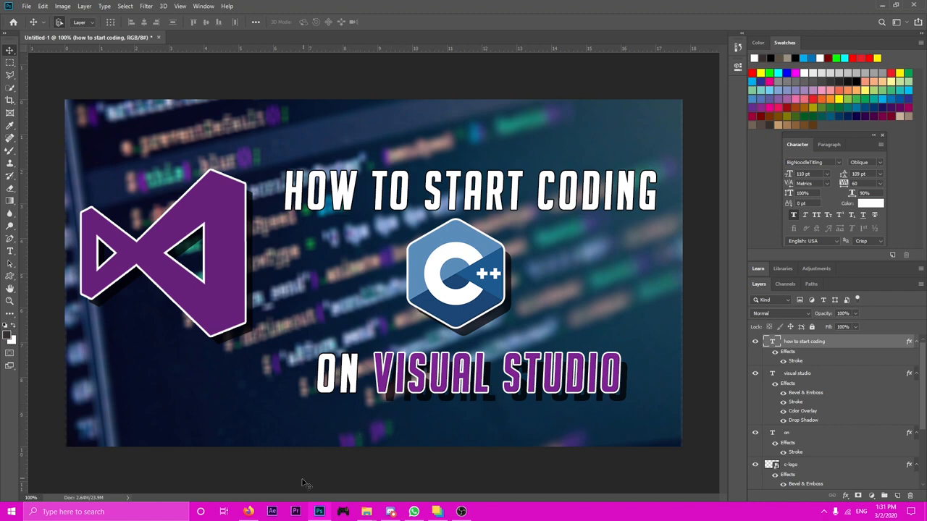
# Switch to Firefox and open the visualstudio.microsoft.com website.
pyautogui.click(248, 511)
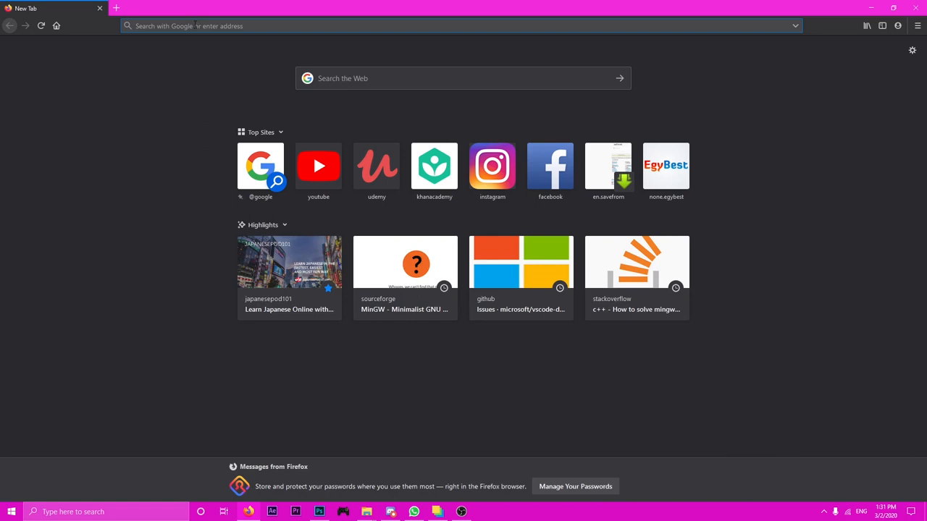
pyautogui.rightClick(196, 25)
pyautogui.click(220, 77)
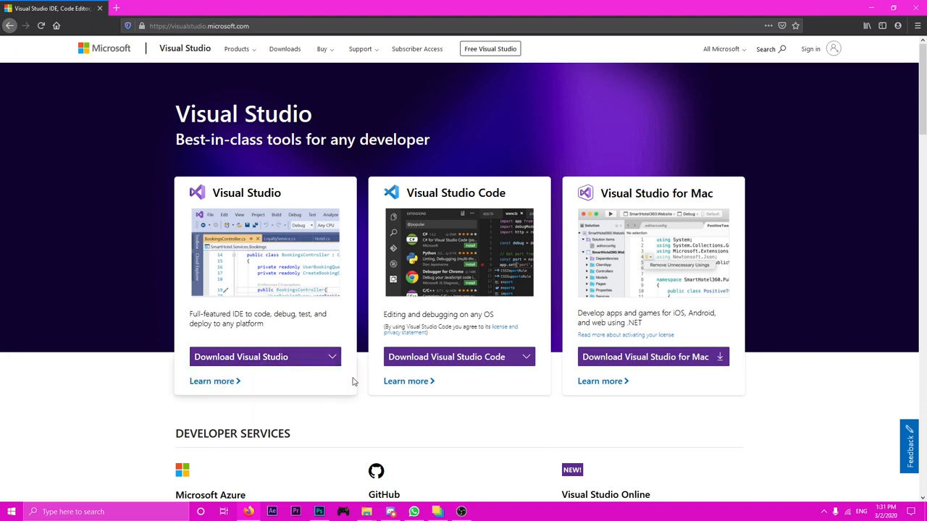
# Review the Visual Studio download editions, then open the Visual Studio Code product page to learn more about it.
pyautogui.click(224, 361)
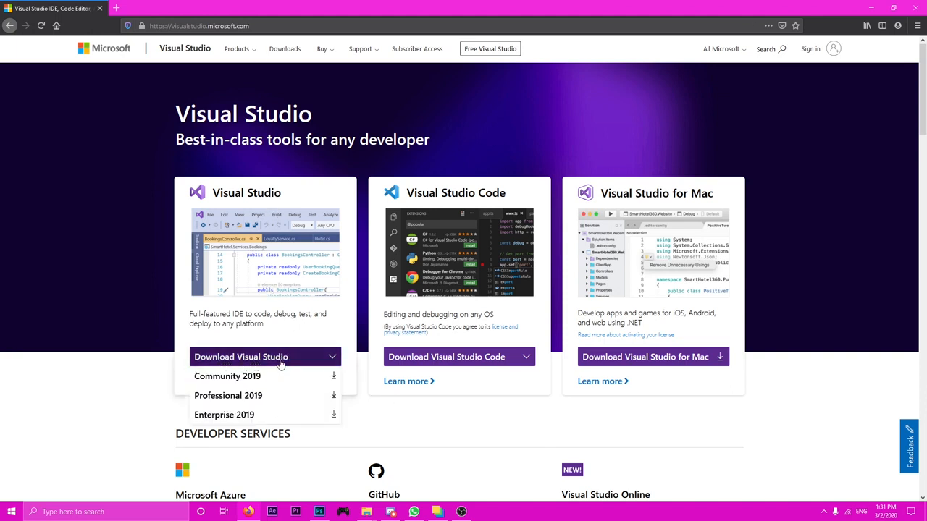
pyautogui.click(434, 363)
pyautogui.click(405, 382)
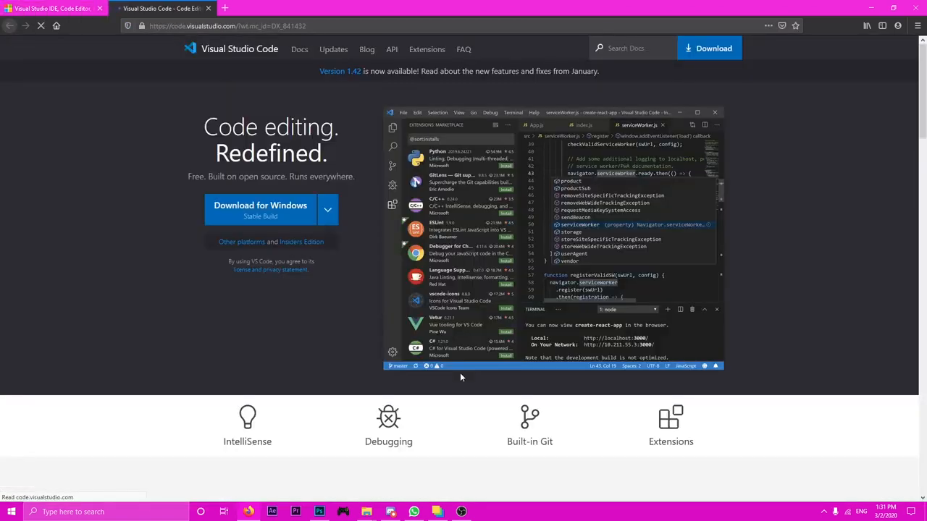
pyautogui.scroll(-5, 309, 360)
pyautogui.scroll(5, 300, 326)
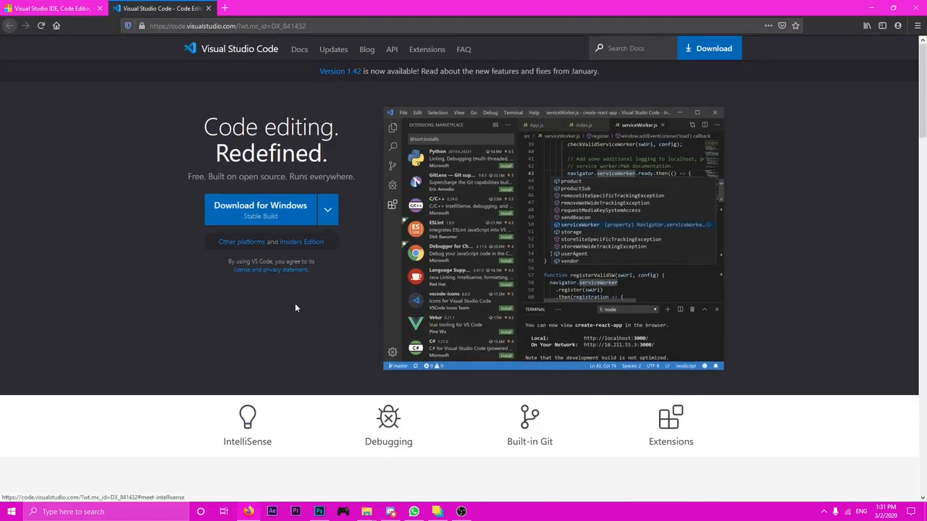
# Request the stable Windows build of Visual Studio Code and decline saving the installer file.
pyautogui.click(269, 216)
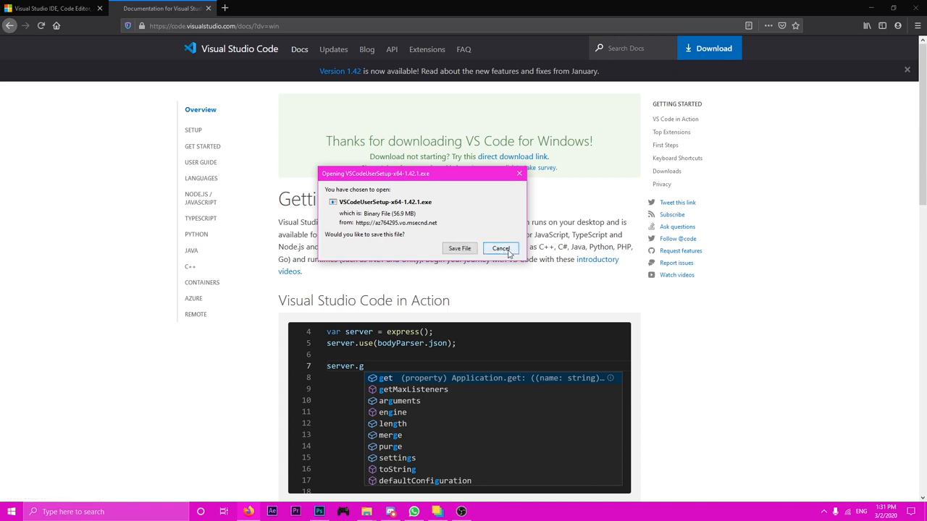
pyautogui.click(501, 248)
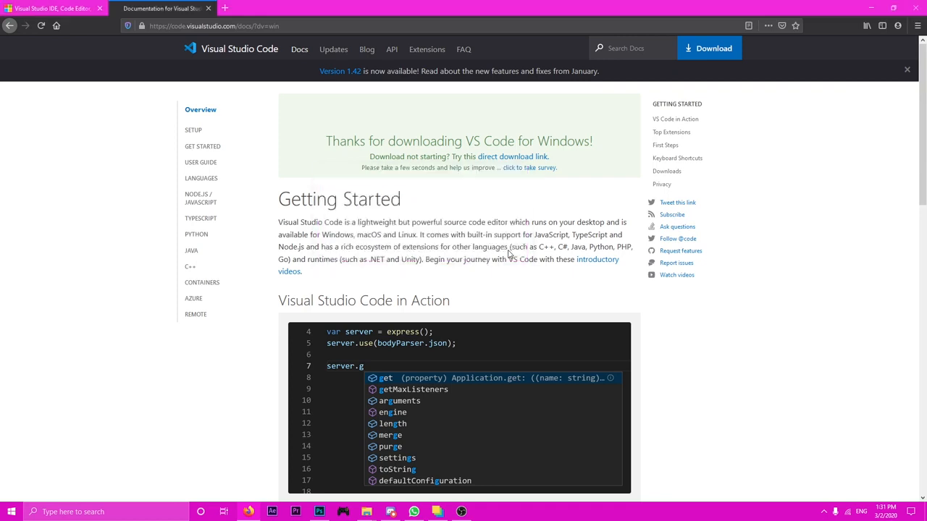
pyautogui.click(461, 511)
pyautogui.click(462, 511)
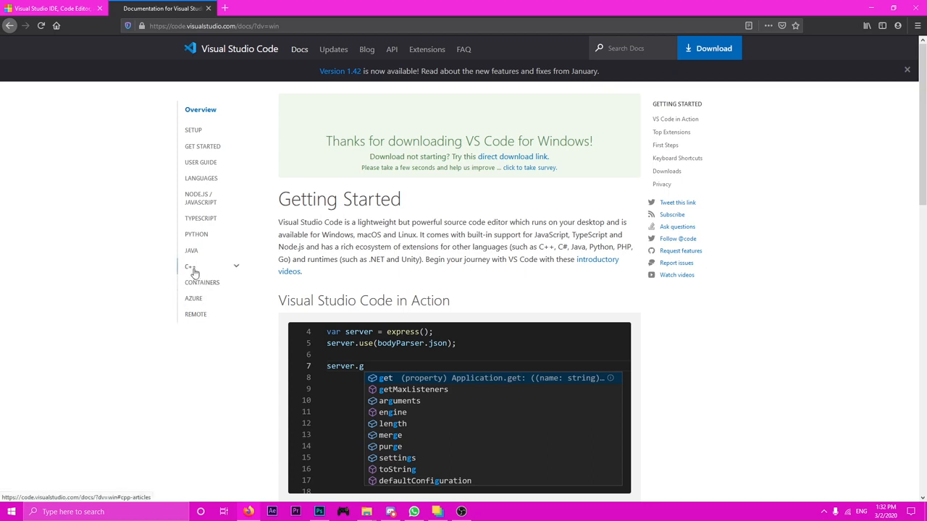
# Open the GCC on Windows article in the C++ section of the Visual Studio Code documentation.
pyautogui.click(192, 269)
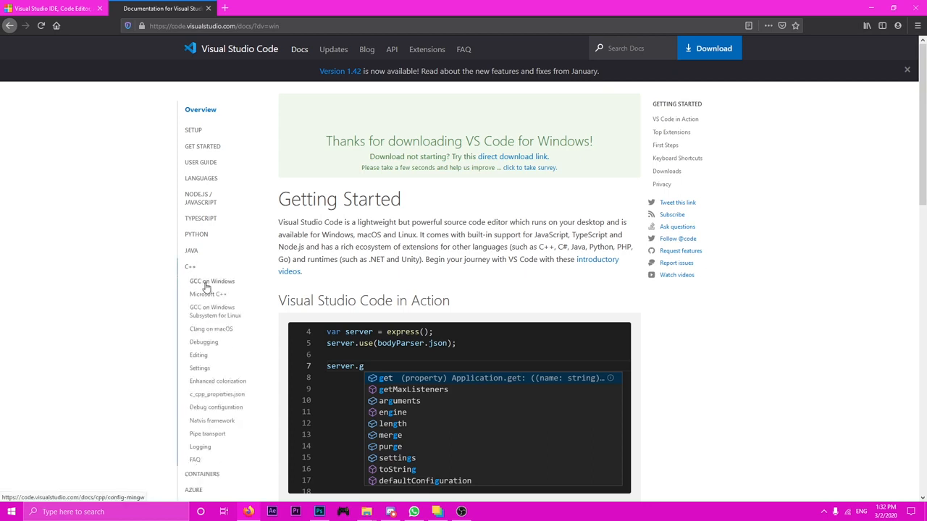
pyautogui.click(206, 284)
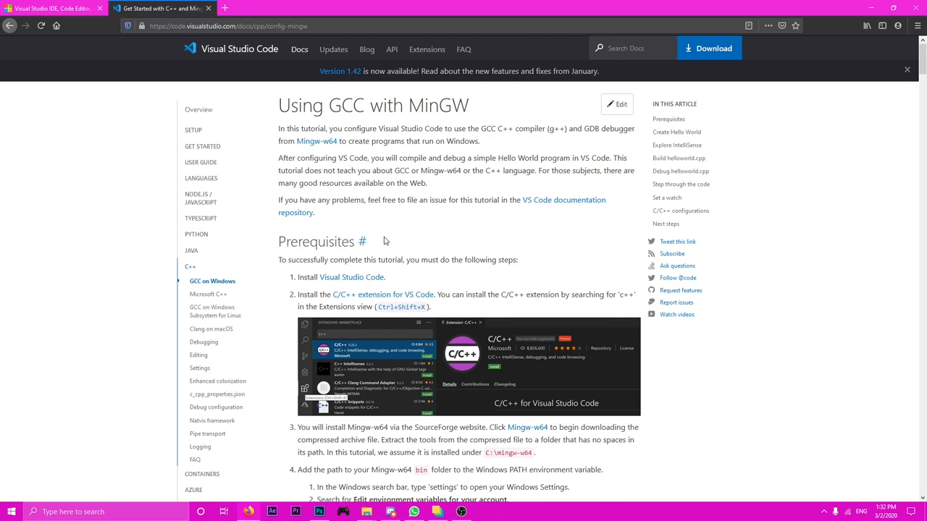
# Search the web for "mingw download" in a new browser tab.
pyautogui.click(224, 8)
pyautogui.write('m')
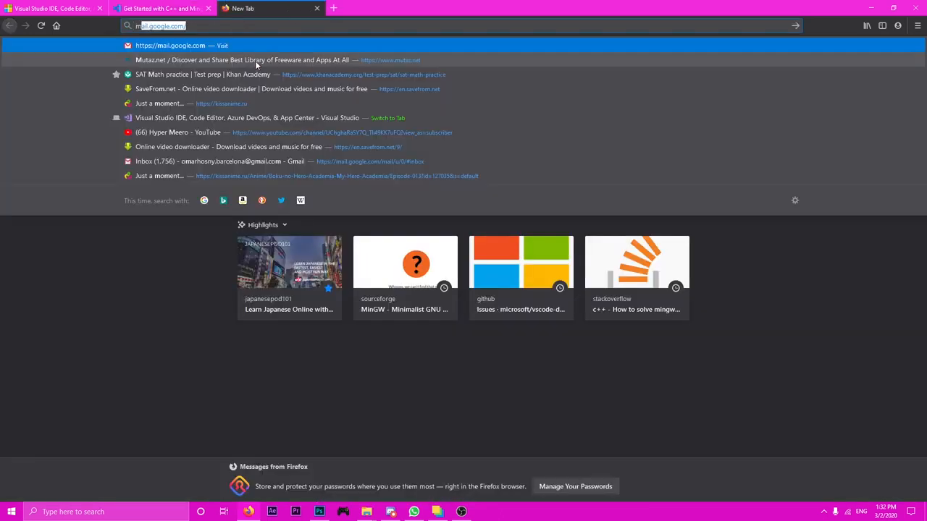
pyautogui.write('ingw ')
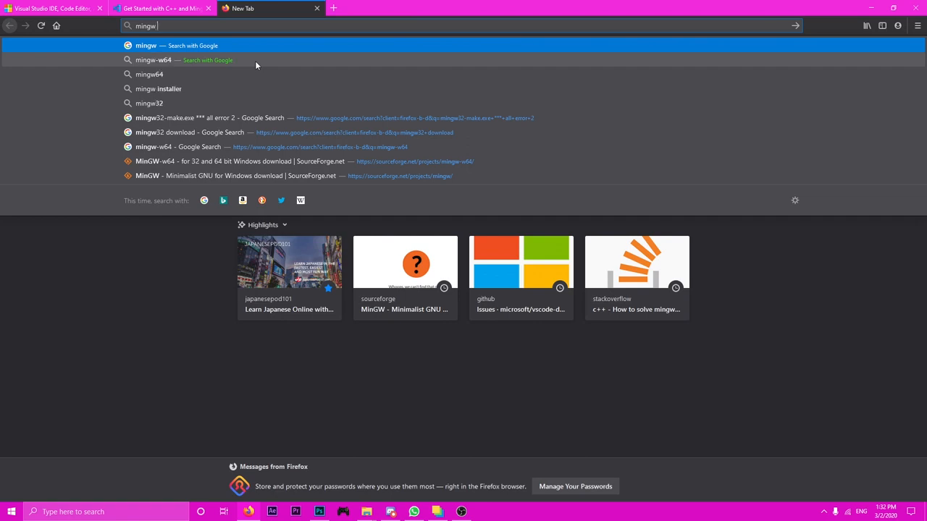
pyautogui.write('download')
pyautogui.press('Return')
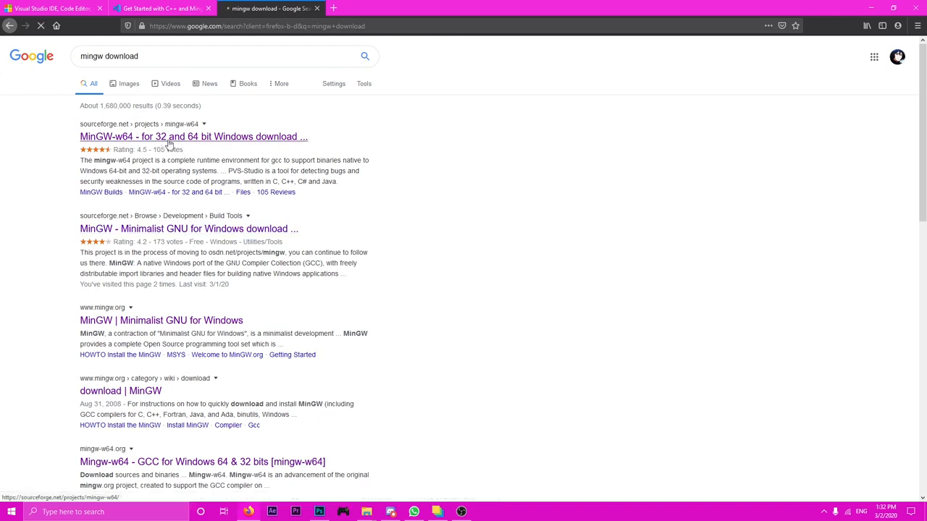
# Download and save mingw-get-setup.exe from the SourceForge page of MinGW - Minimalist GNU for Windows.
pyautogui.click(183, 230)
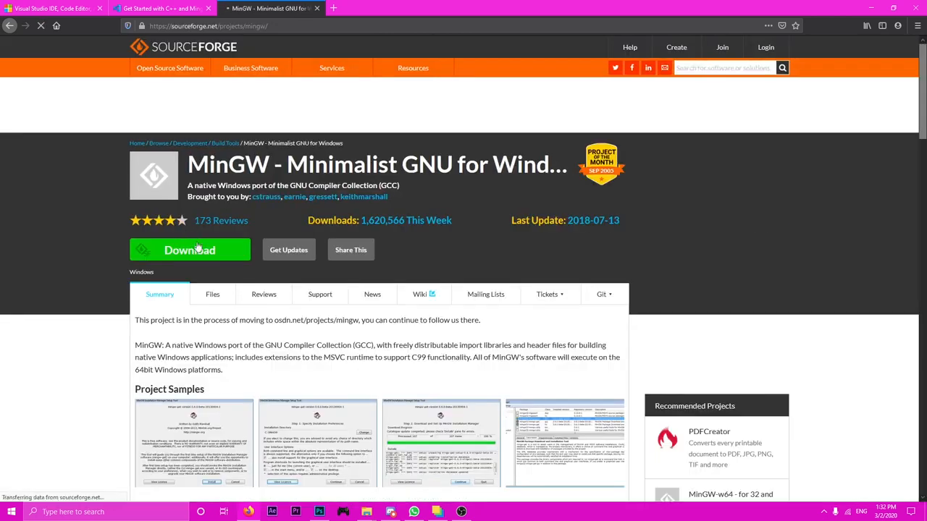
pyautogui.click(196, 249)
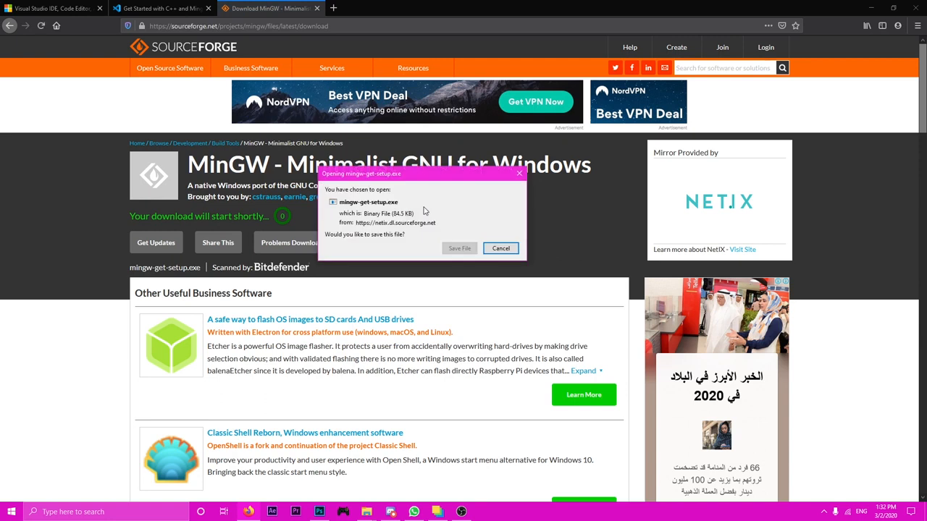
pyautogui.click(459, 248)
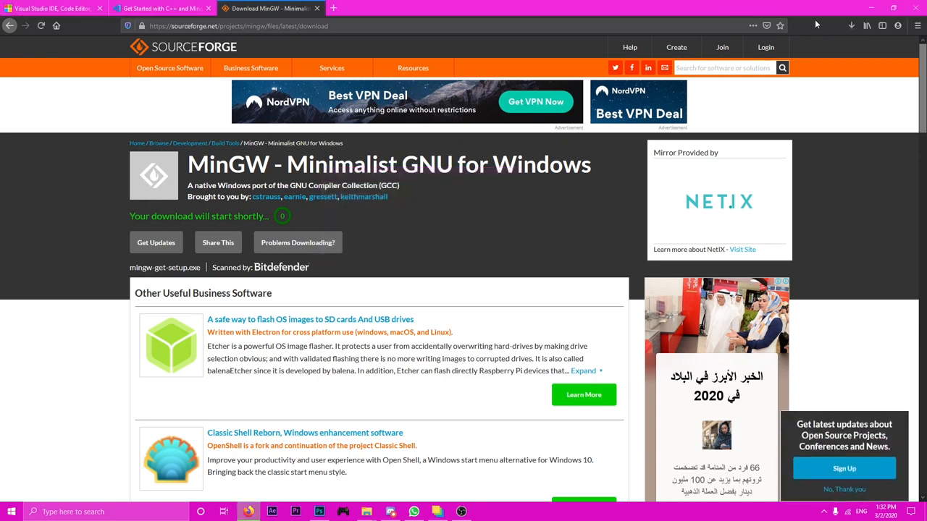
# Show the downloaded MinGW setup file in the Downloads folder and cut it.
pyautogui.click(850, 25)
pyautogui.click(845, 54)
pyautogui.rightClick(439, 123)
pyautogui.click(467, 306)
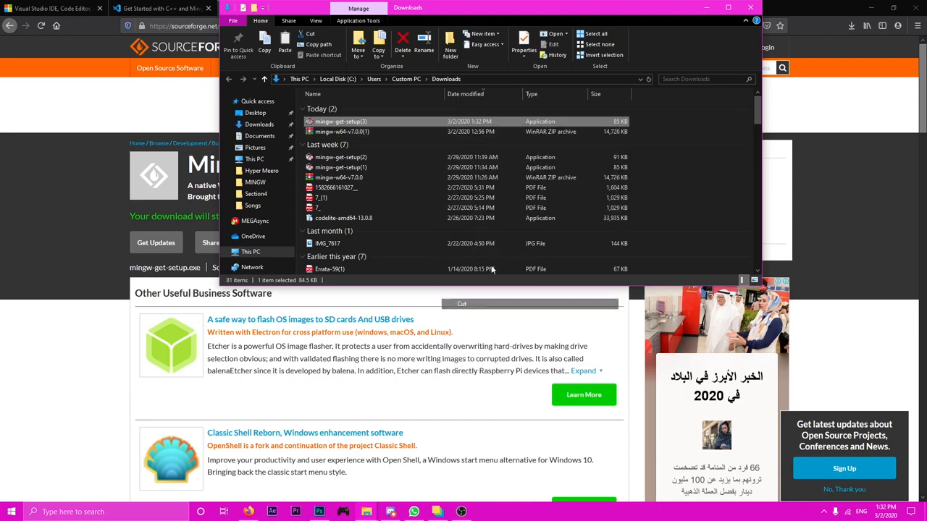
# Clear the open windows from the desktop and paste the setup file into the desktop's MINGW folder.
pyautogui.click(750, 7)
pyautogui.click(876, 6)
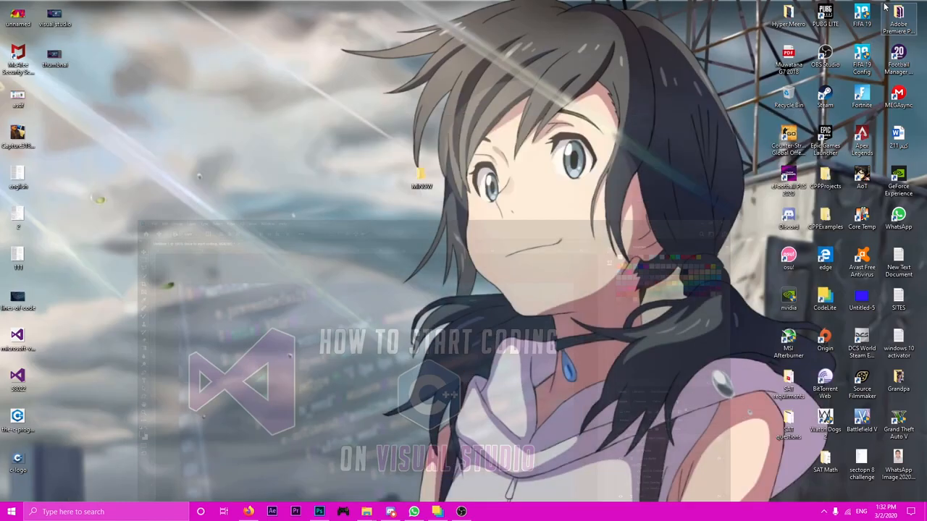
pyautogui.click(882, 5)
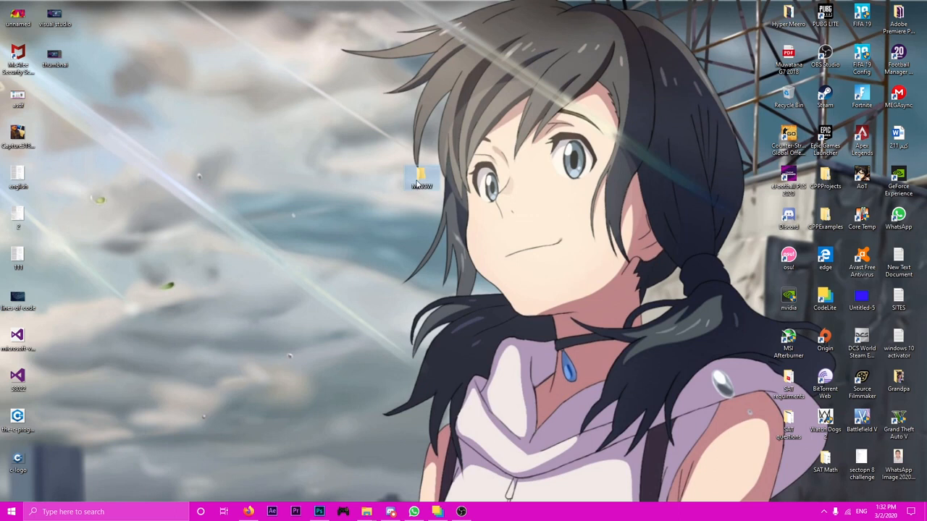
pyautogui.doubleClick(417, 183)
pyautogui.rightClick(407, 221)
pyautogui.click(471, 293)
pyautogui.click(479, 175)
# Run the MinGW setup, accept C:\MinGW and the default preferences, and continue to the Installation Manager.
pyautogui.doubleClick(390, 108)
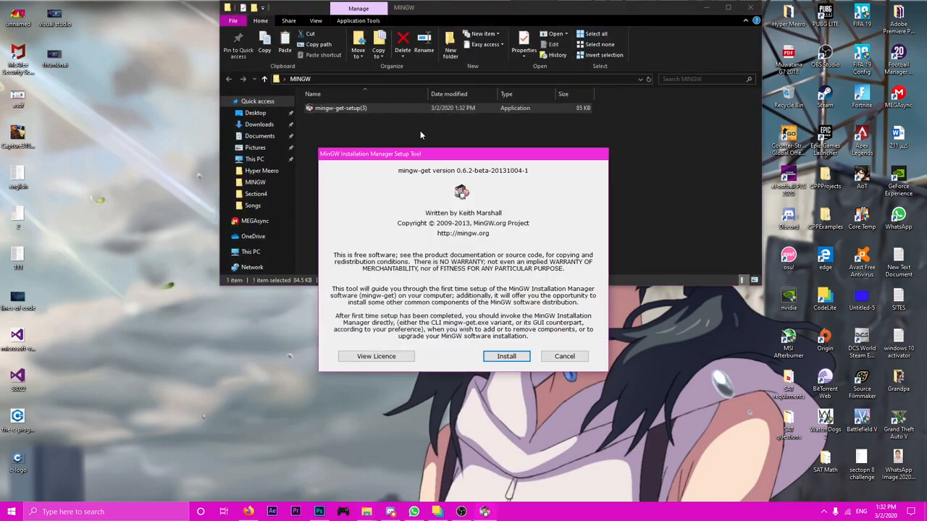
pyautogui.click(509, 358)
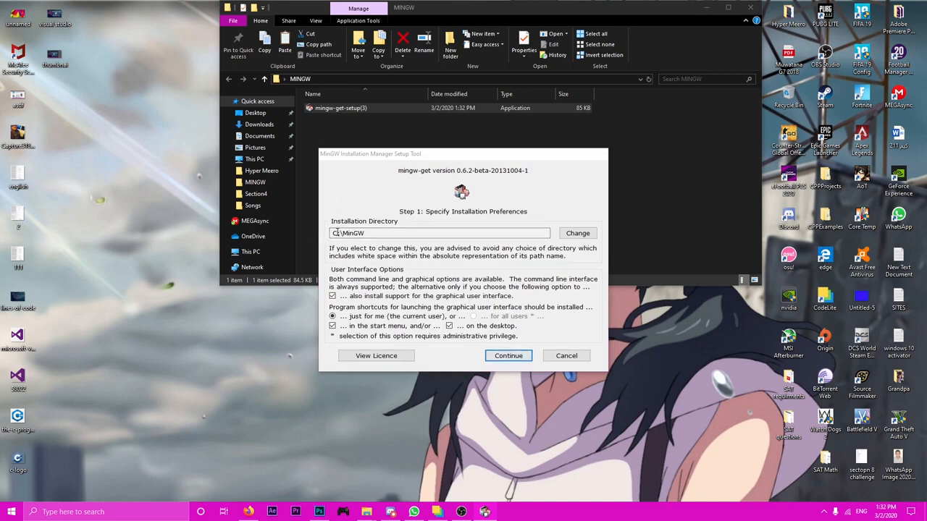
pyautogui.click(501, 356)
pyautogui.click(372, 332)
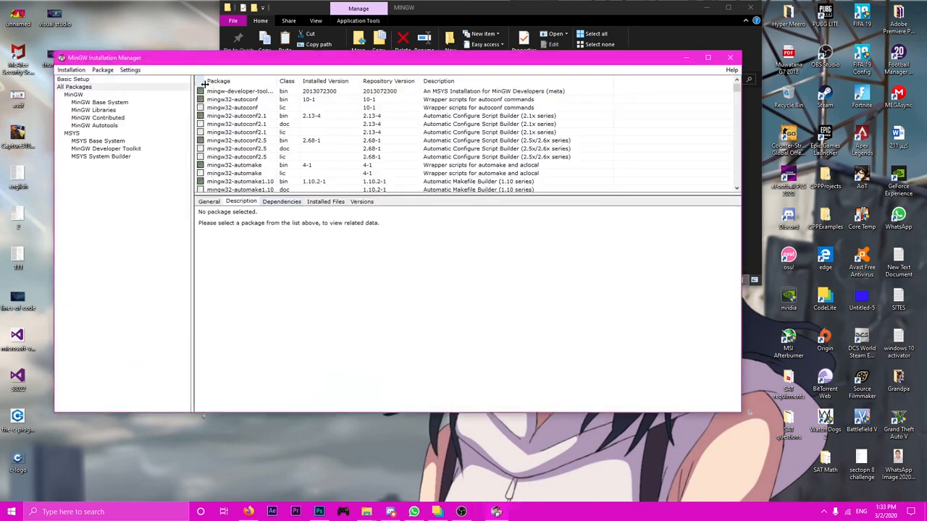
# Mark the doc, dll and dev classes of the mingw32-libarchive package for installation.
pyautogui.scroll(-5, 221, 134)
pyautogui.scroll(-15, 221, 134)
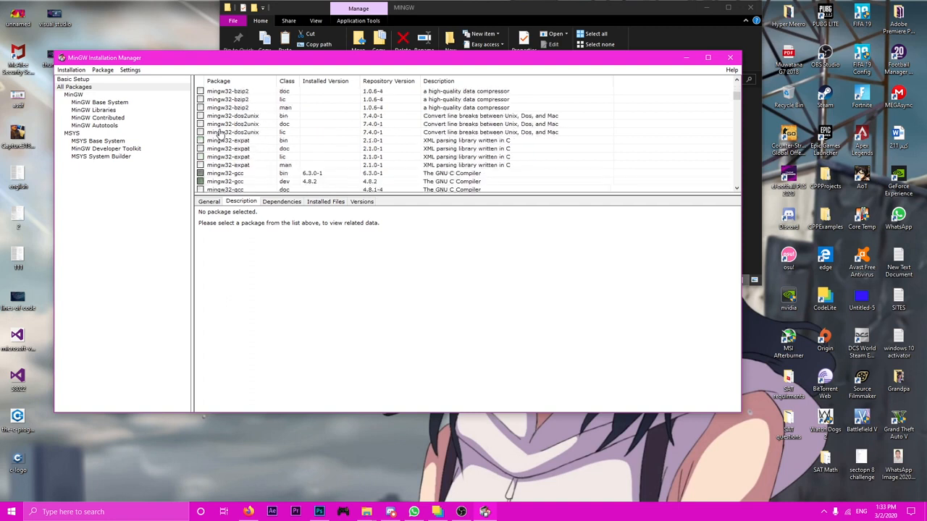
pyautogui.scroll(-10, 218, 134)
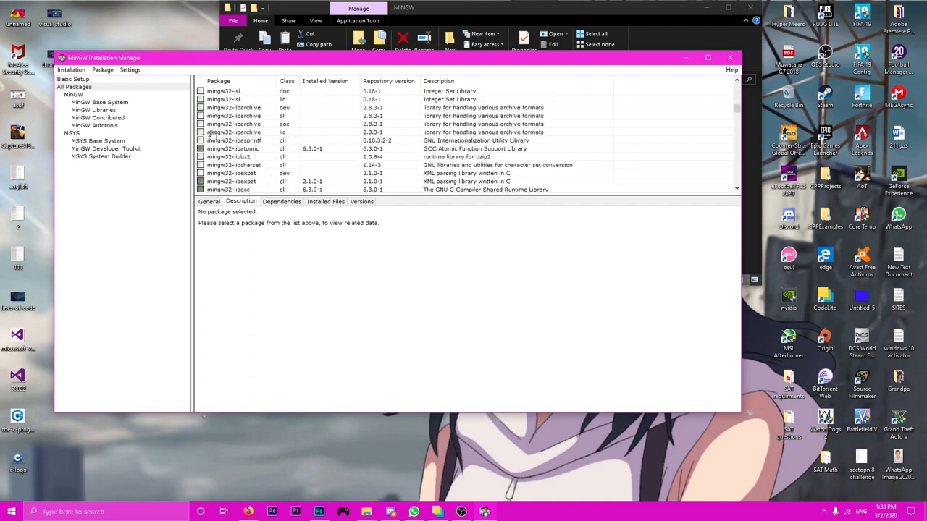
pyautogui.click(199, 125)
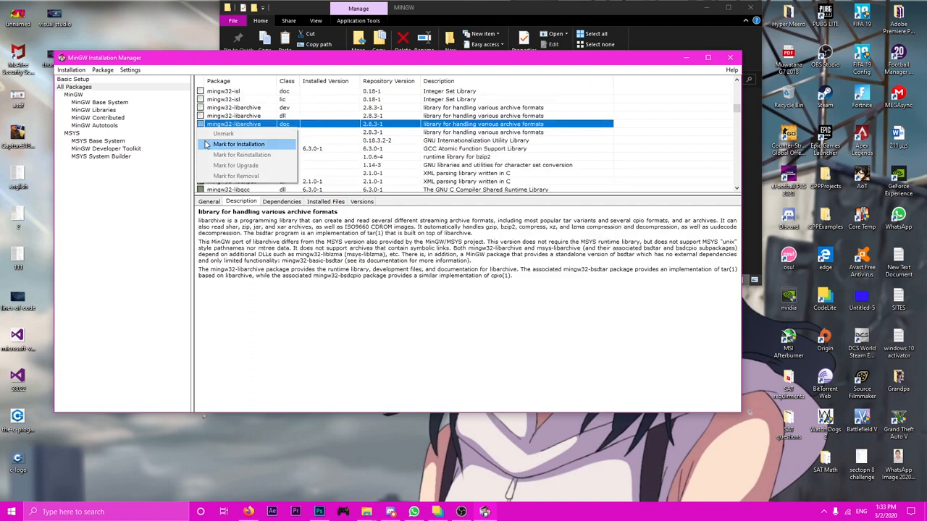
pyautogui.click(239, 144)
pyautogui.click(199, 116)
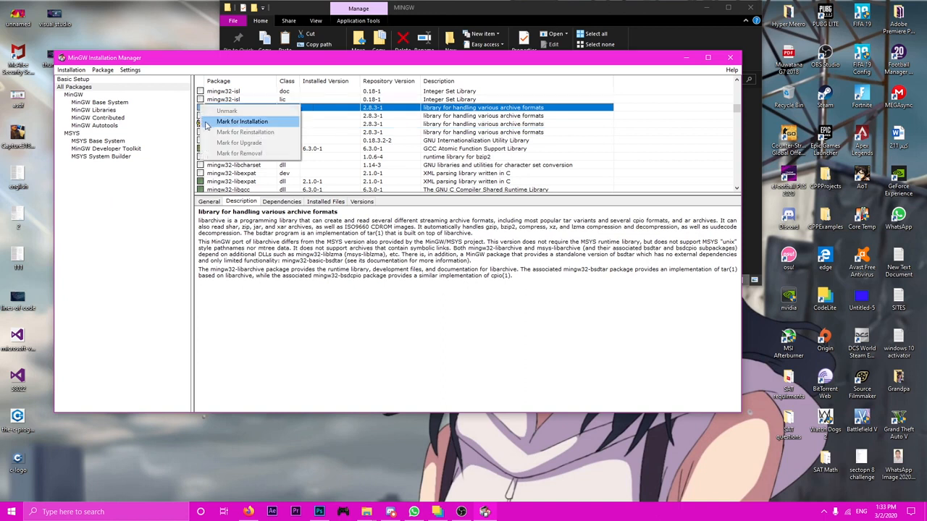
pyautogui.click(239, 135)
# Look through the rest of the package list down to the msys-zlib entries and view the msys-zlib doc description.
pyautogui.scroll(-10, 210, 136)
pyautogui.scroll(-20, 210, 136)
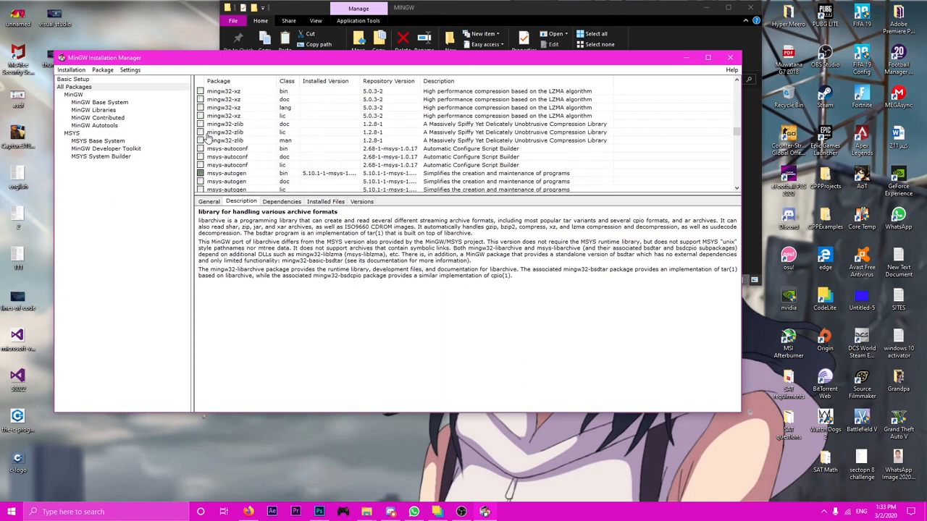
pyautogui.scroll(-20, 198, 152)
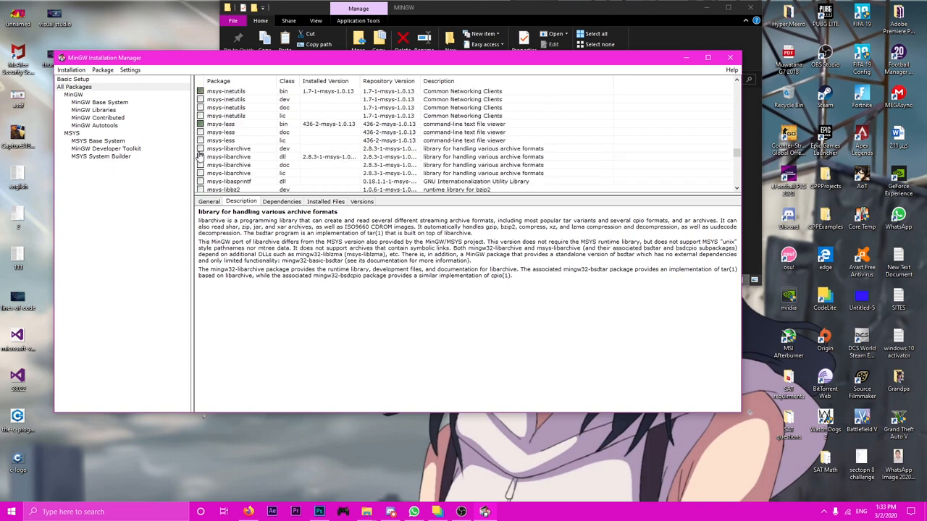
pyautogui.scroll(-15, 200, 153)
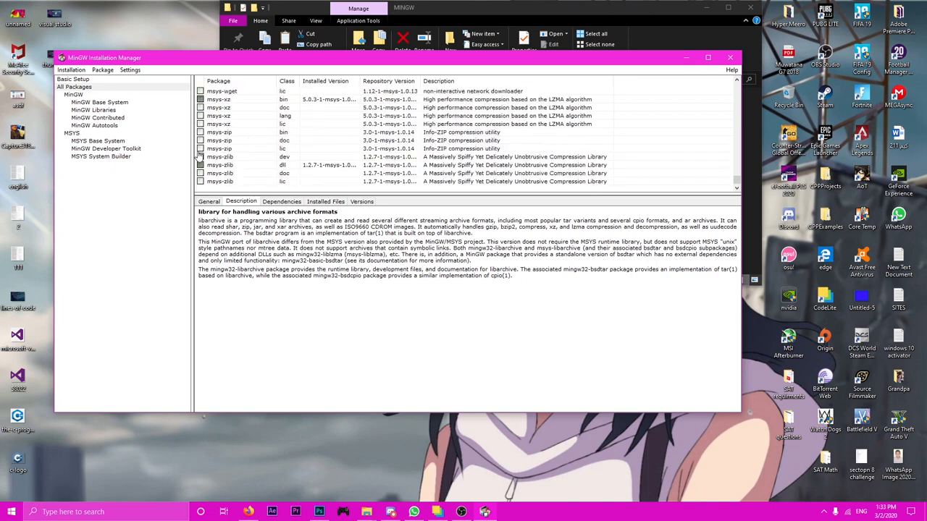
pyautogui.click(201, 174)
pyautogui.click(210, 187)
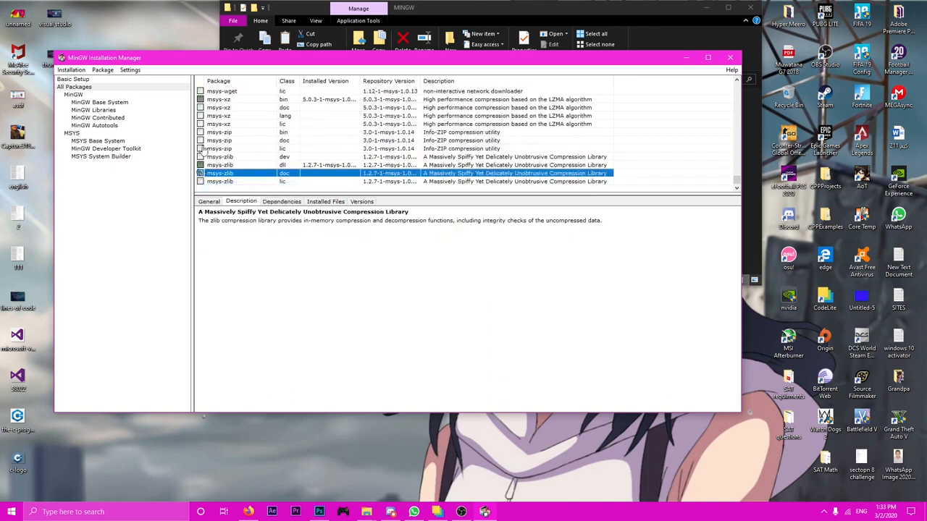
pyautogui.scroll(20, 202, 133)
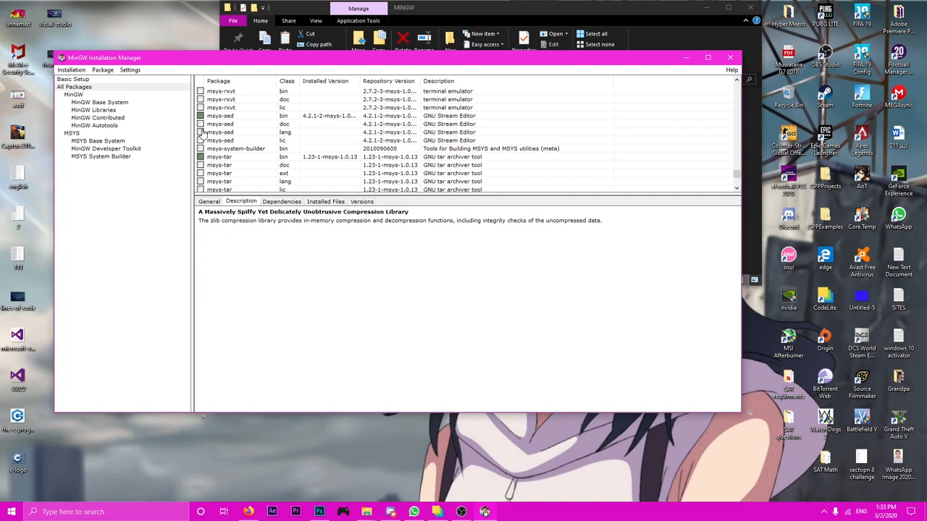
# Mark all available upgrades, and mark the doc class of msys-mintty for installation.
pyautogui.click(84, 70)
pyautogui.click(94, 92)
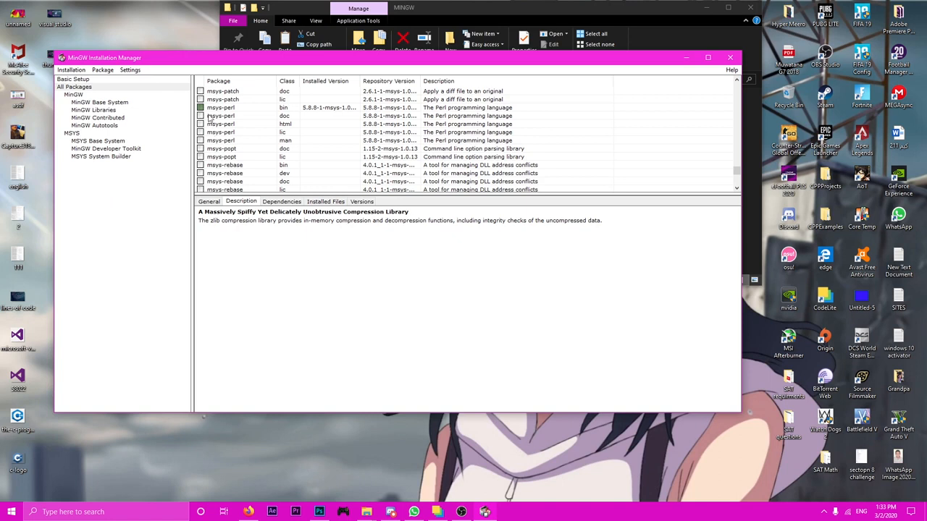
pyautogui.scroll(8, 208, 118)
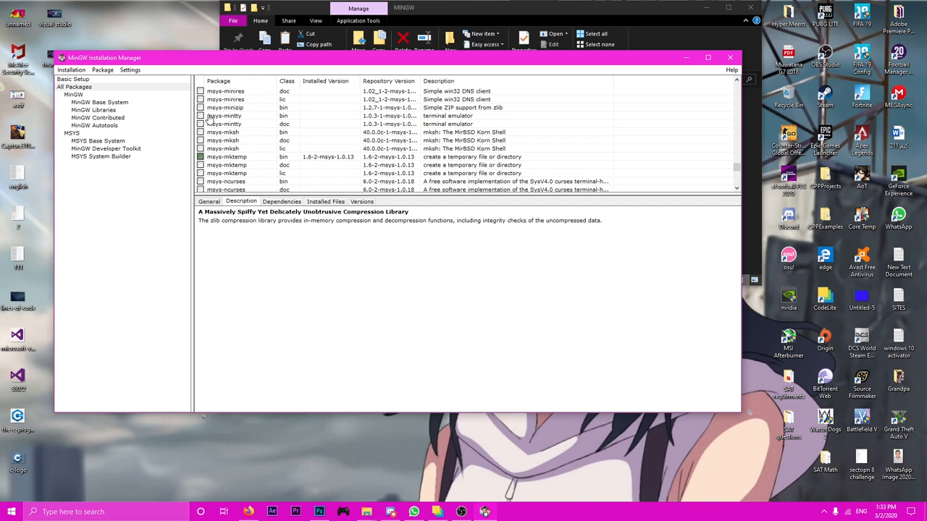
pyautogui.click(201, 124)
pyautogui.click(219, 137)
# Mark the mingw32-autoconf lic class and the mingw32-autoconf2.1 doc and lic classes for installation.
pyautogui.scroll(5, 220, 144)
pyautogui.scroll(15, 219, 144)
pyautogui.scroll(15, 219, 136)
pyautogui.scroll(15, 219, 136)
pyautogui.scroll(15, 219, 137)
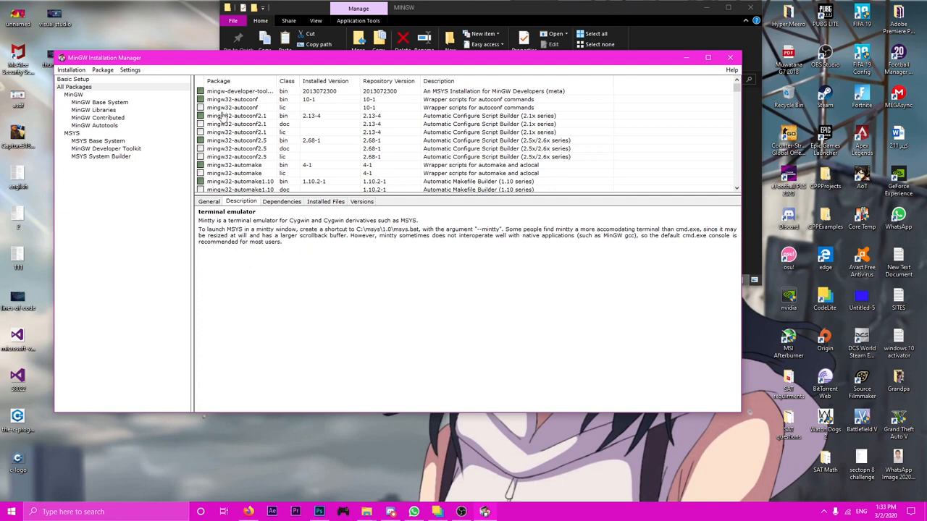
pyautogui.press('Escape')
pyautogui.rightClick(212, 124)
pyautogui.click(239, 142)
pyautogui.rightClick(207, 133)
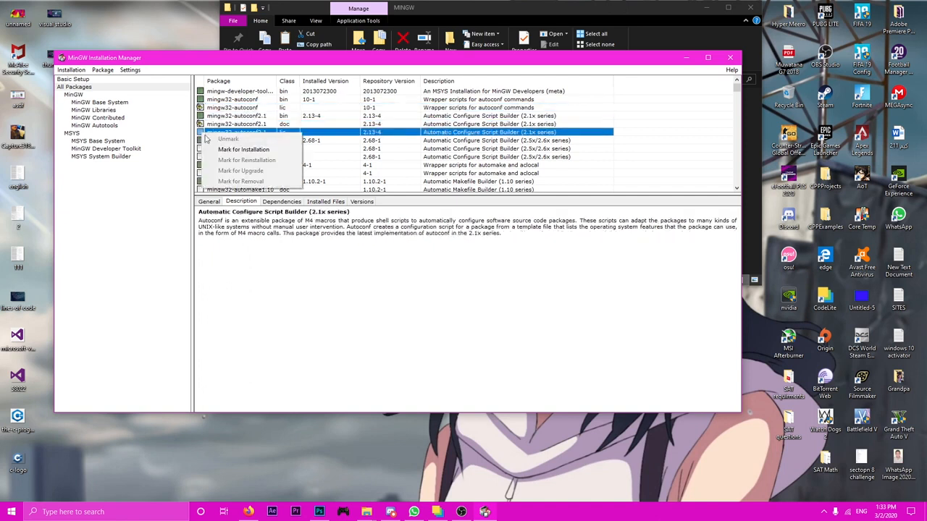
pyautogui.click(217, 150)
# Mark the doc and lic classes of mingw32-autoconf2.5 and the lic class of mingw32-automake for installation.
pyautogui.rightClick(203, 148)
pyautogui.click(239, 163)
pyautogui.rightClick(204, 157)
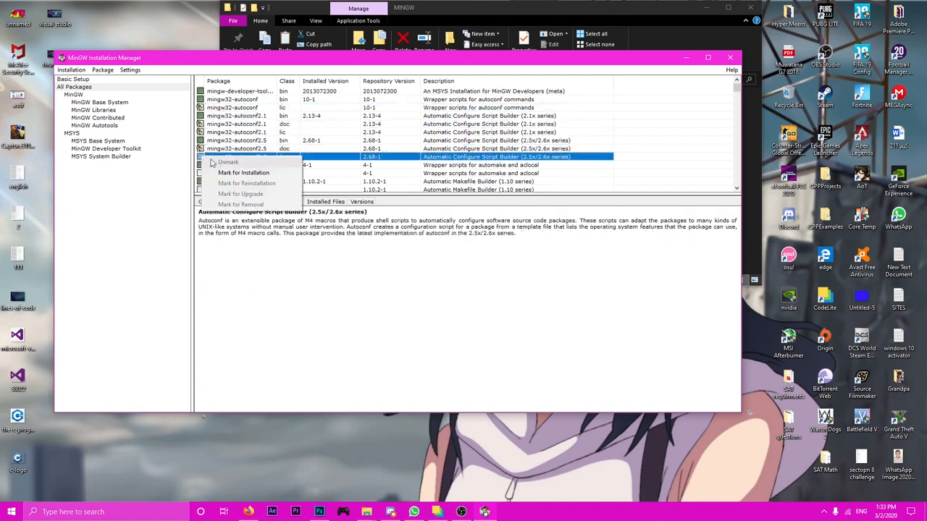
pyautogui.click(239, 163)
pyautogui.rightClick(210, 173)
pyautogui.click(239, 179)
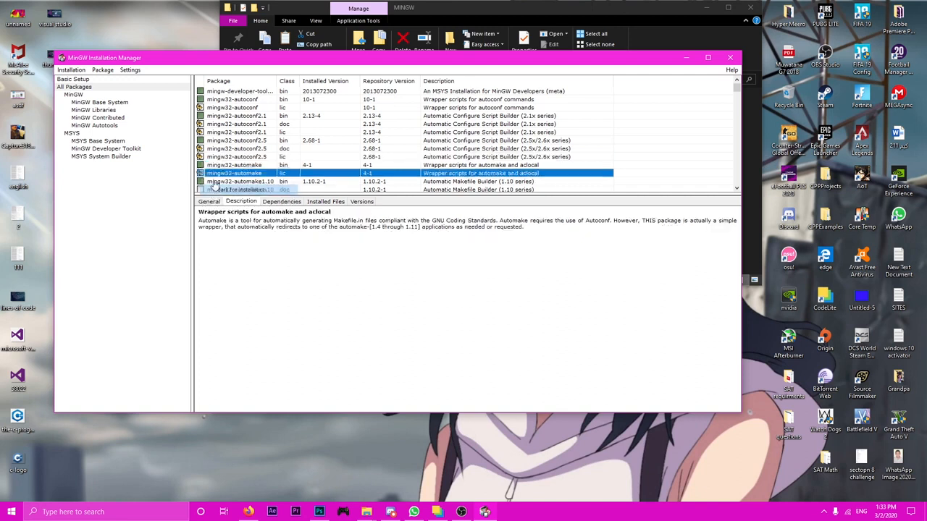
# Mark the doc and lic classes of the mingw32-automake1.10 package for installation.
pyautogui.scroll(-2, 213, 154)
pyautogui.rightClick(204, 142)
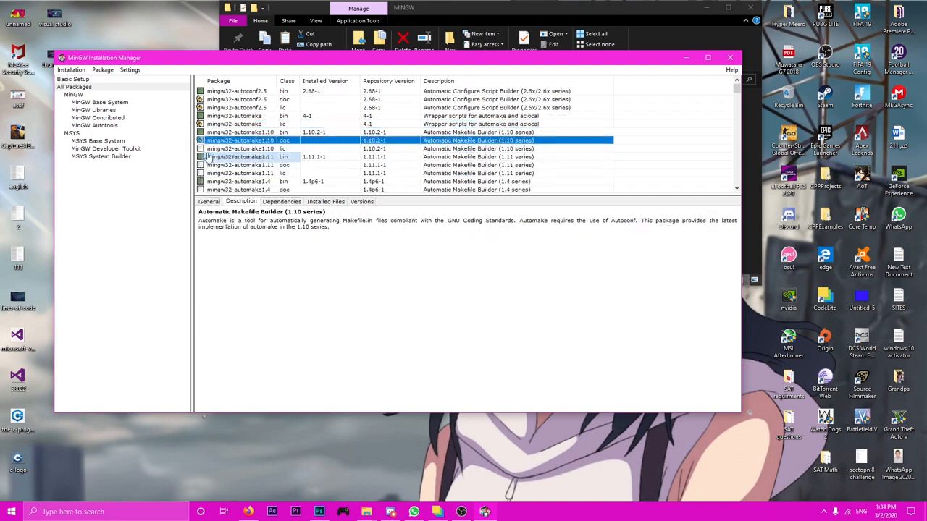
pyautogui.rightClick(215, 149)
# Mark the mingw32-binutils dev class and the mingw32-basic-bsdtar package for installation.
pyautogui.scroll(-10, 217, 164)
pyautogui.scroll(4, 218, 161)
pyautogui.scroll(-2, 218, 161)
pyautogui.click(201, 165)
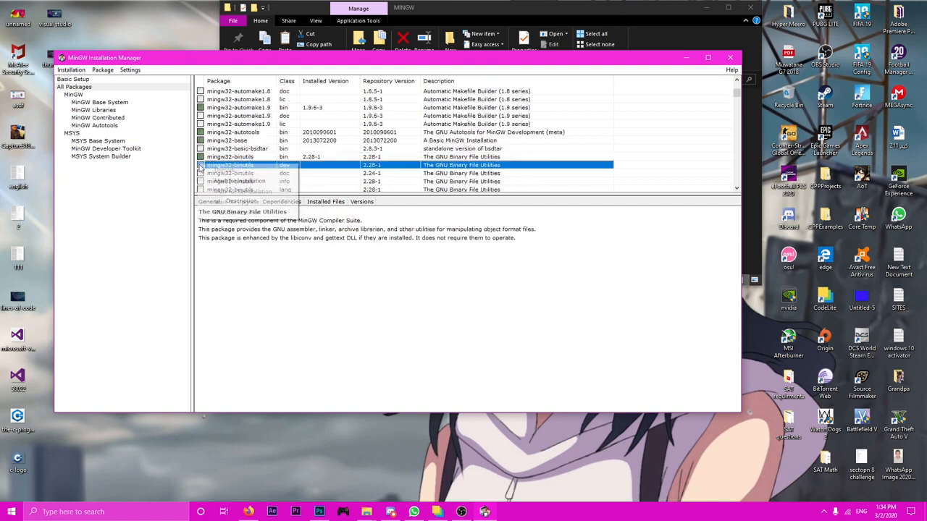
pyautogui.click(211, 183)
pyautogui.click(204, 150)
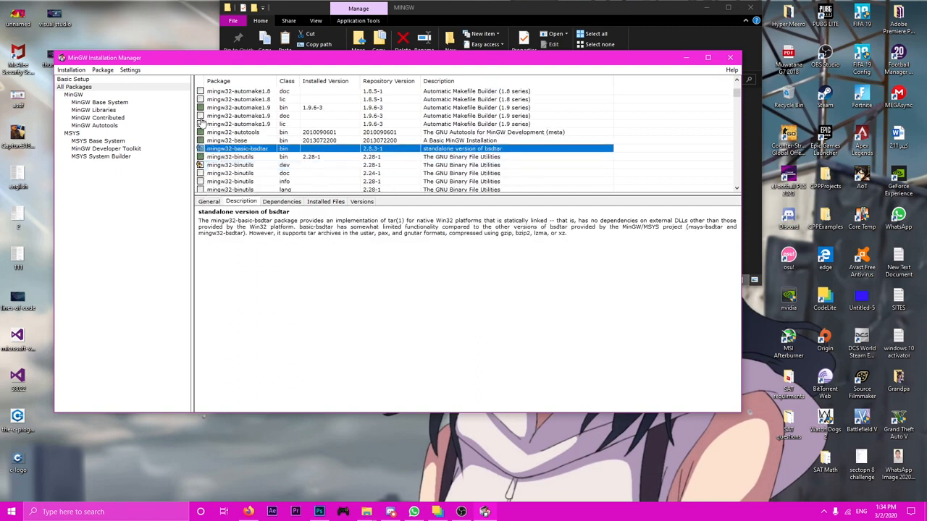
# Mark the lic and doc classes of the mingw32-automake1.9 package for installation.
pyautogui.click(202, 123)
pyautogui.click(210, 139)
pyautogui.click(202, 116)
pyautogui.click(210, 132)
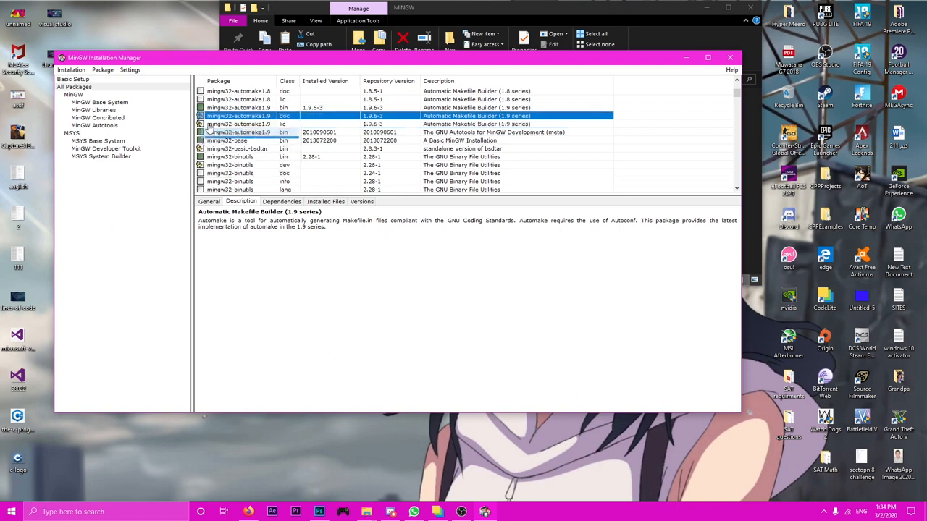
# Mark the doc and lic classes of the mingw32-automake1.11 package for installation.
pyautogui.scroll(8, 209, 128)
pyautogui.click(200, 165)
pyautogui.click(211, 180)
pyautogui.click(201, 173)
pyautogui.click(214, 188)
pyautogui.scroll(-8, 217, 170)
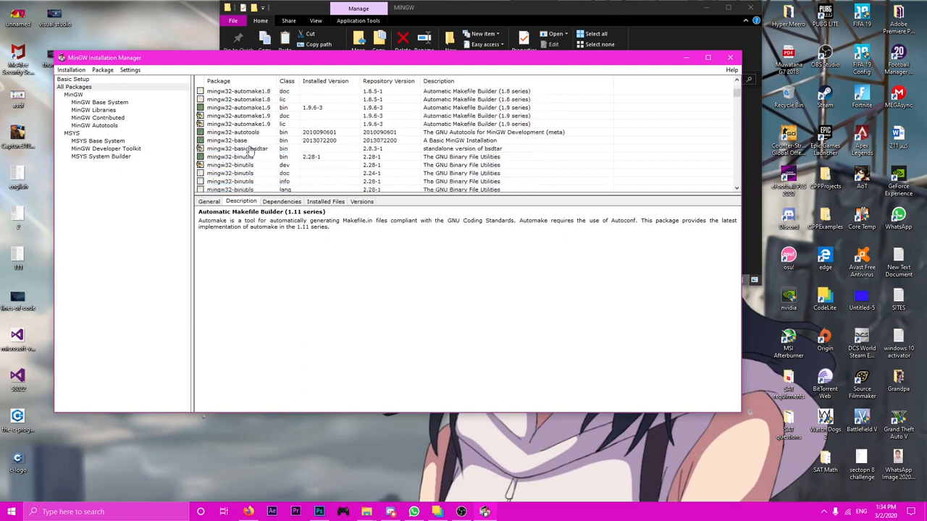
pyautogui.click(460, 513)
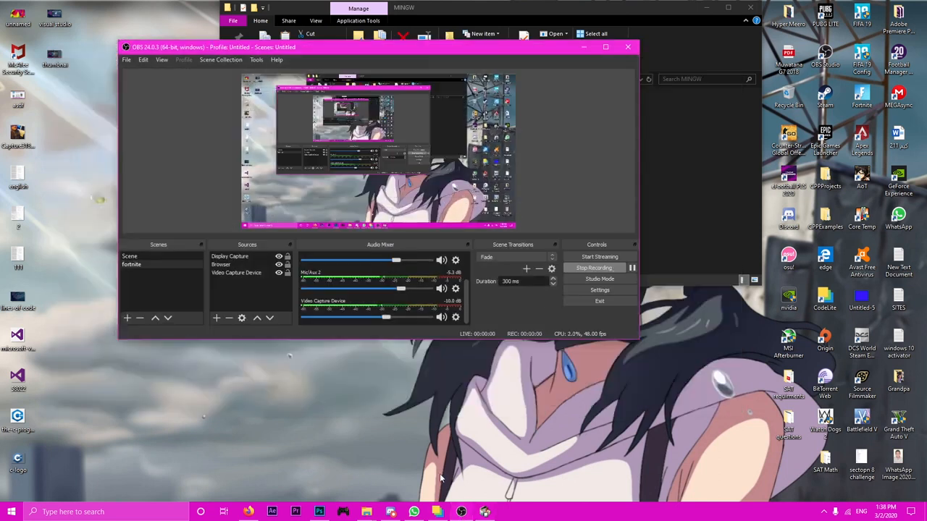
pyautogui.click(461, 513)
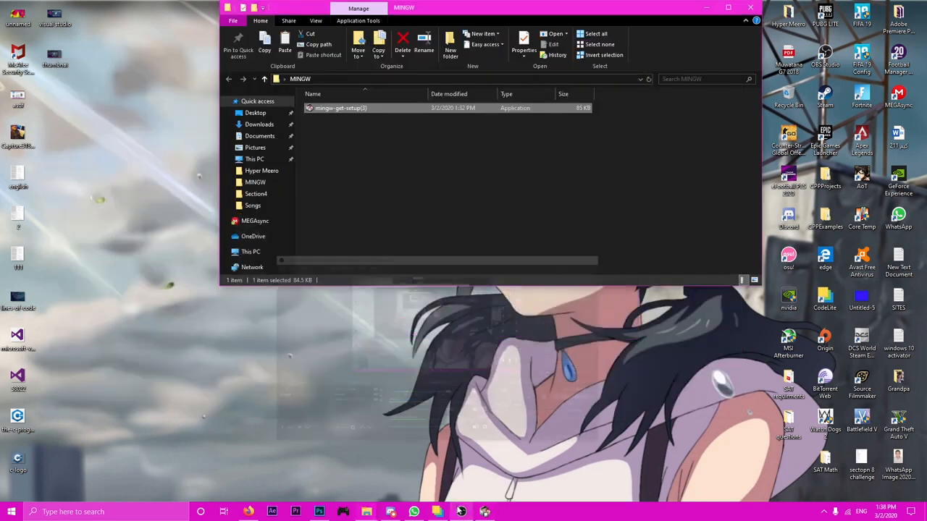
# Return to the MinGW Installation Manager and review which packages are marked in the MinGW and MSYS groups.
pyautogui.click(484, 512)
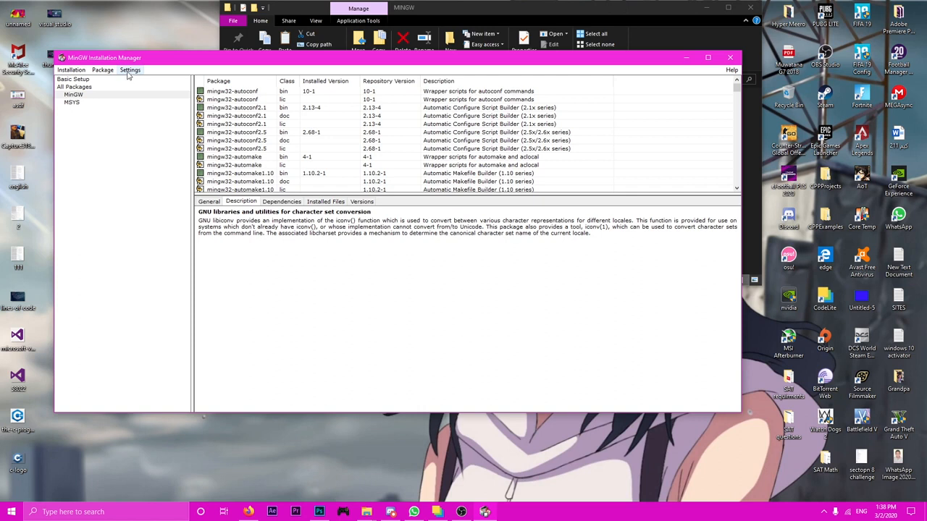
pyautogui.scroll(-7, 252, 121)
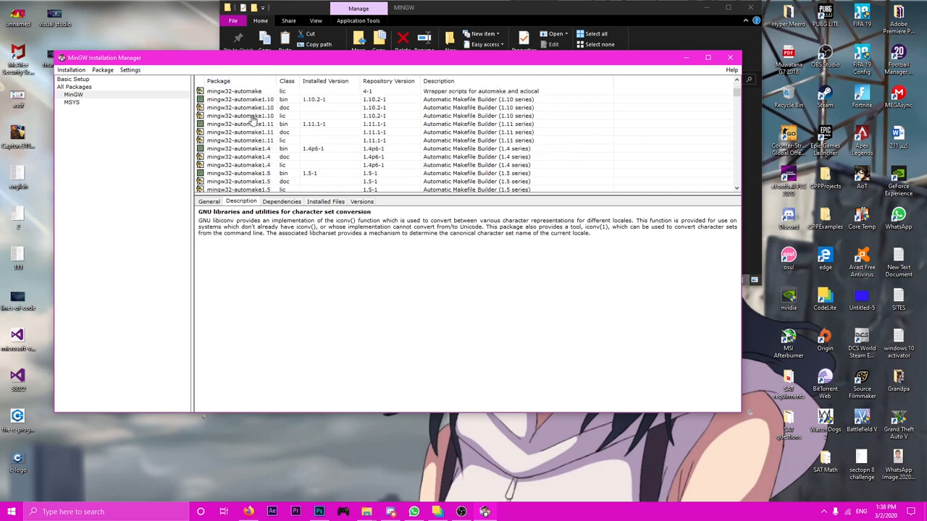
pyautogui.doubleClick(86, 95)
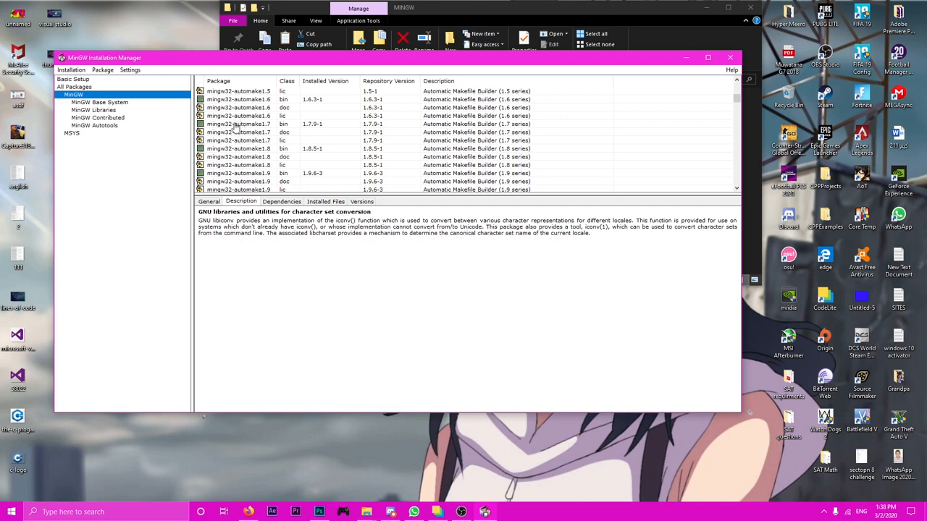
pyautogui.doubleClick(97, 133)
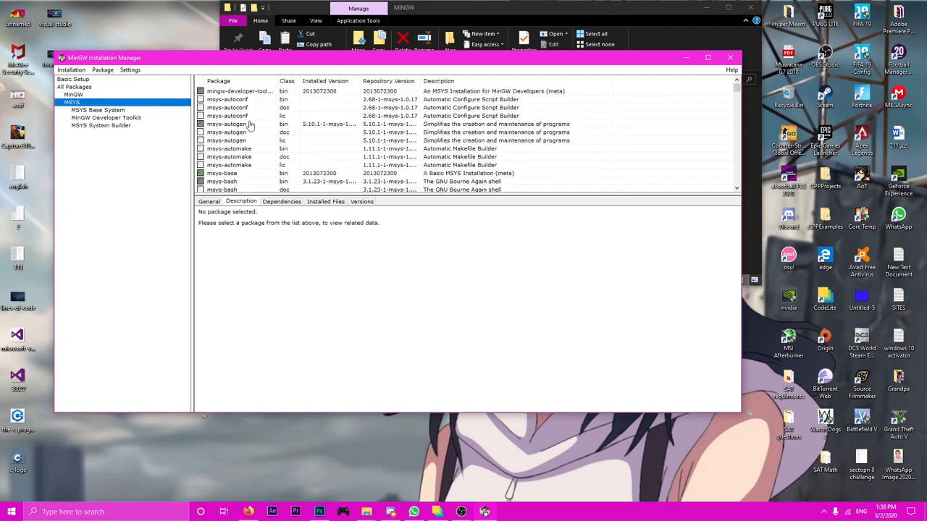
pyautogui.scroll(-8, 246, 130)
pyautogui.scroll(-10, 226, 143)
pyautogui.scroll(-8, 226, 142)
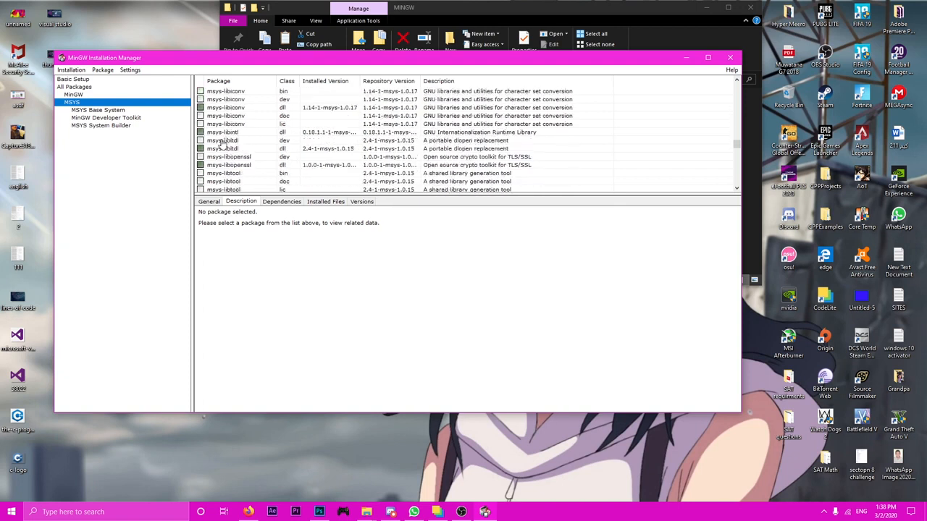
pyautogui.click(99, 95)
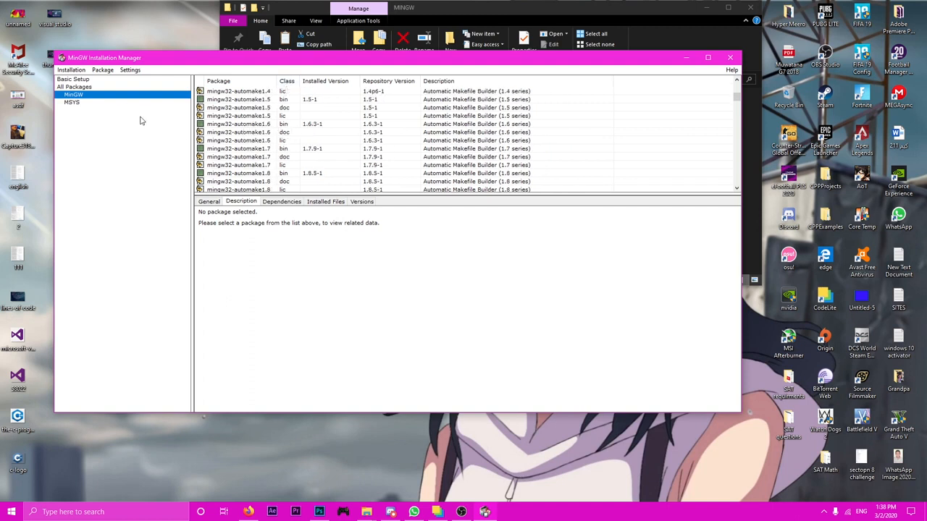
# Apply the scheduled package changes to install all the marked packages.
pyautogui.click(71, 70)
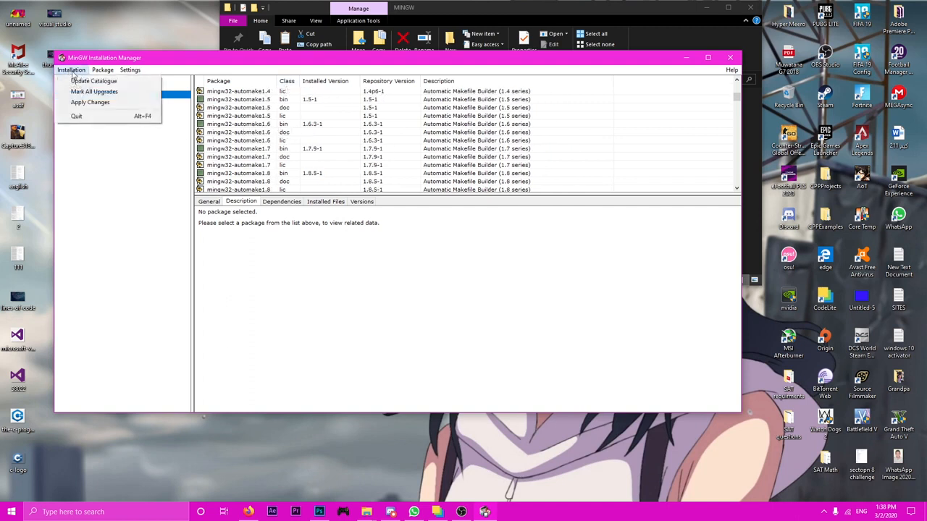
pyautogui.click(86, 105)
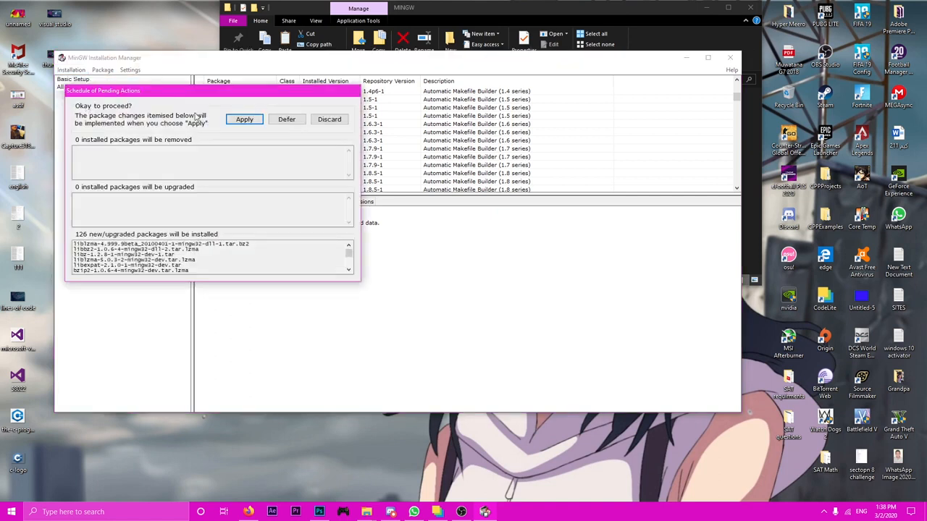
pyautogui.click(236, 121)
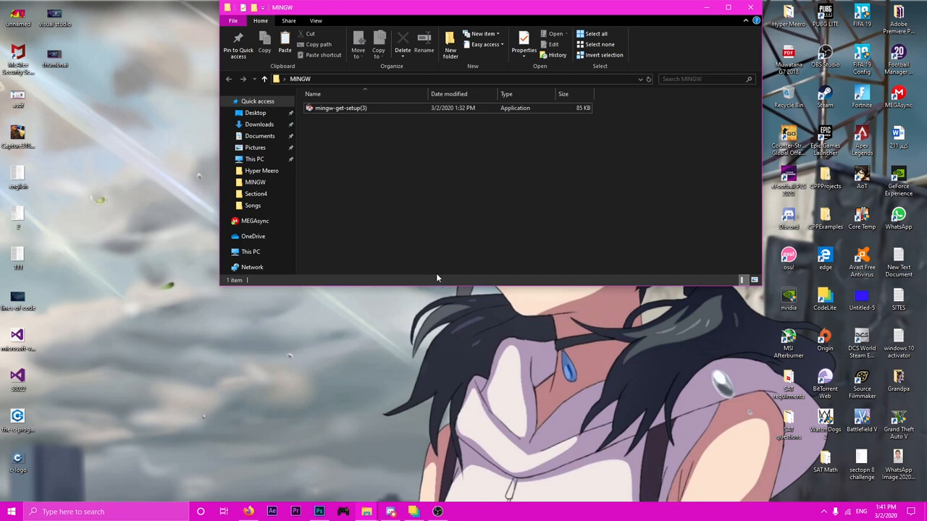
# Open the Control Panel, search it for "env" and open the Environment Variables dialog from the system properties.
pyautogui.click(154, 510)
pyautogui.write('control panel')
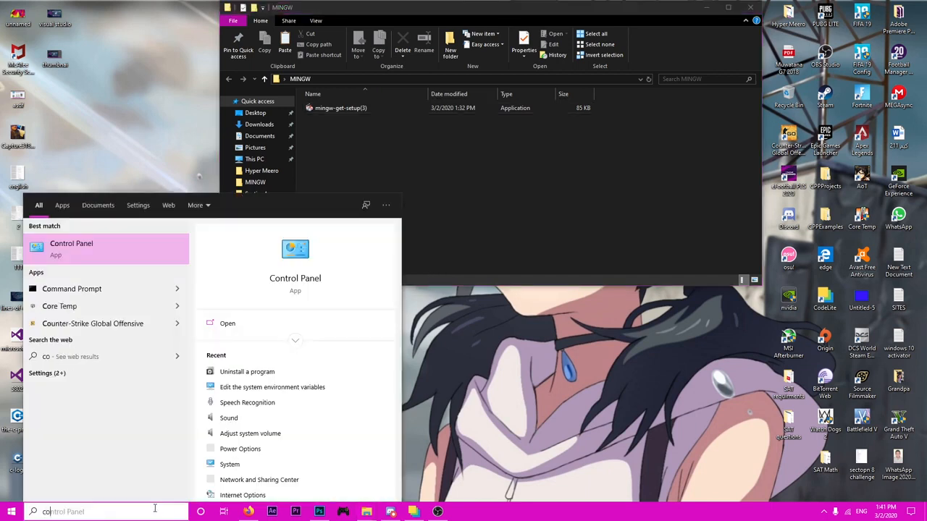
pyautogui.press('Return')
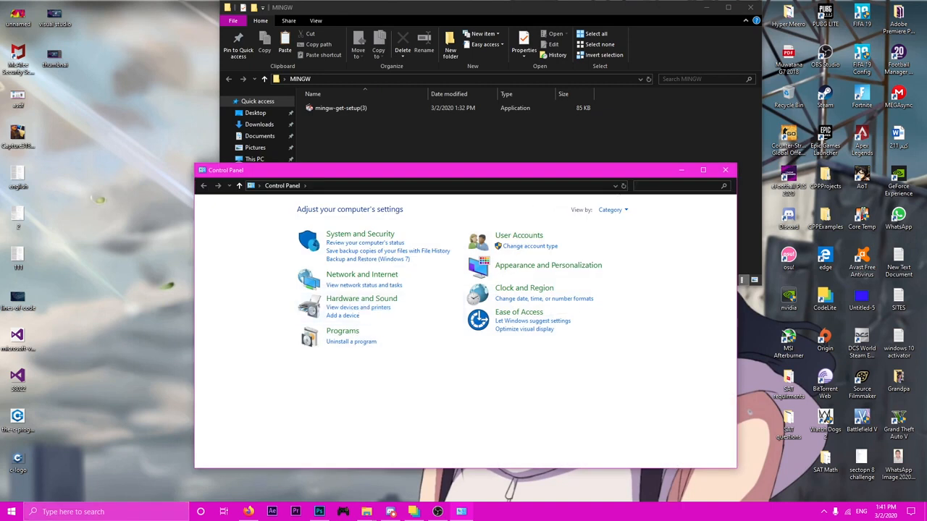
pyautogui.write('env')
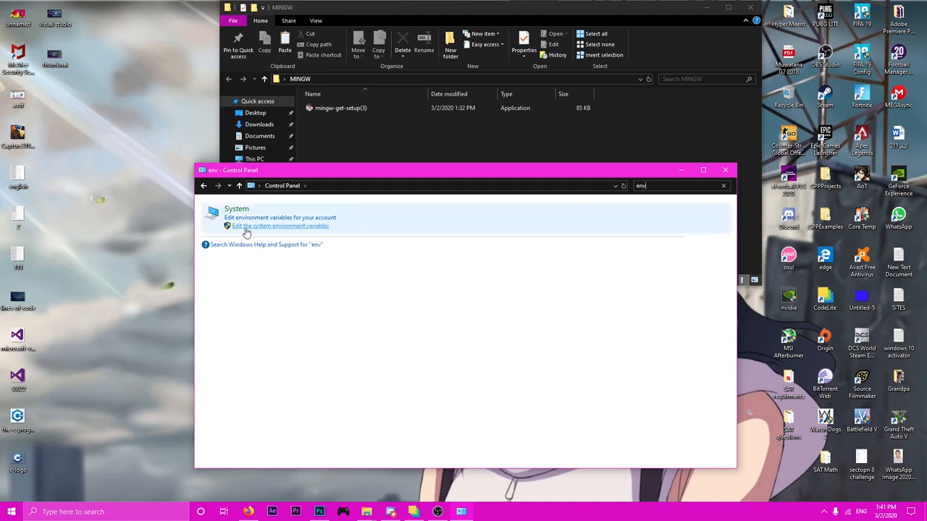
pyautogui.click(284, 226)
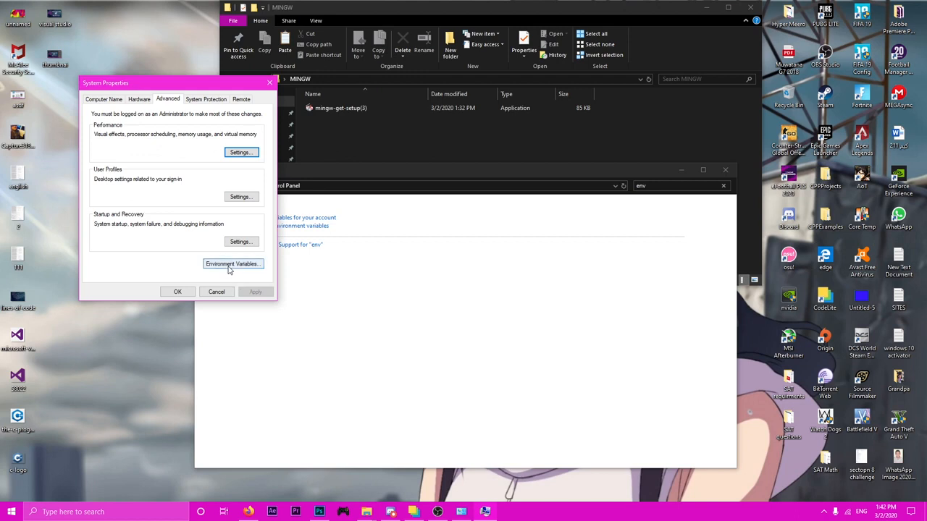
pyautogui.click(230, 265)
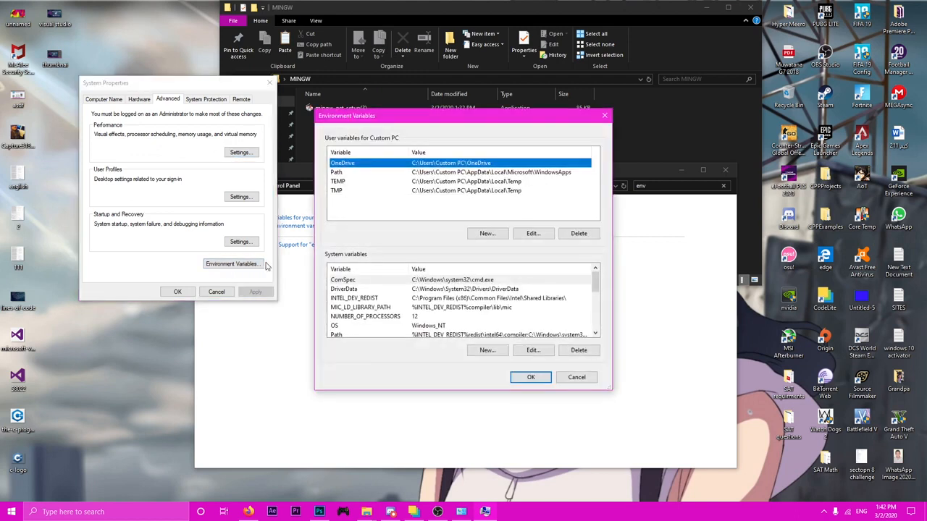
# Open the Path entry under System variables for editing.
pyautogui.scroll(-1, 346, 325)
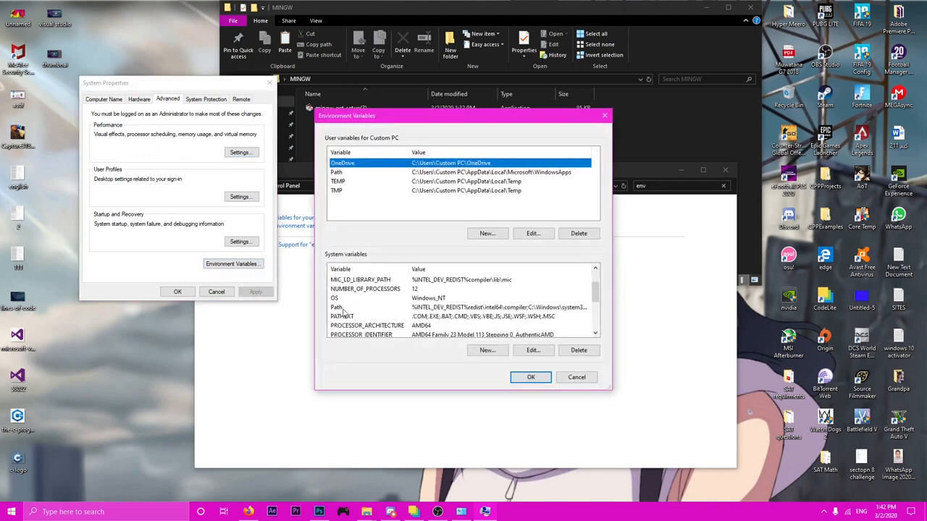
pyautogui.click(346, 307)
pyautogui.click(533, 351)
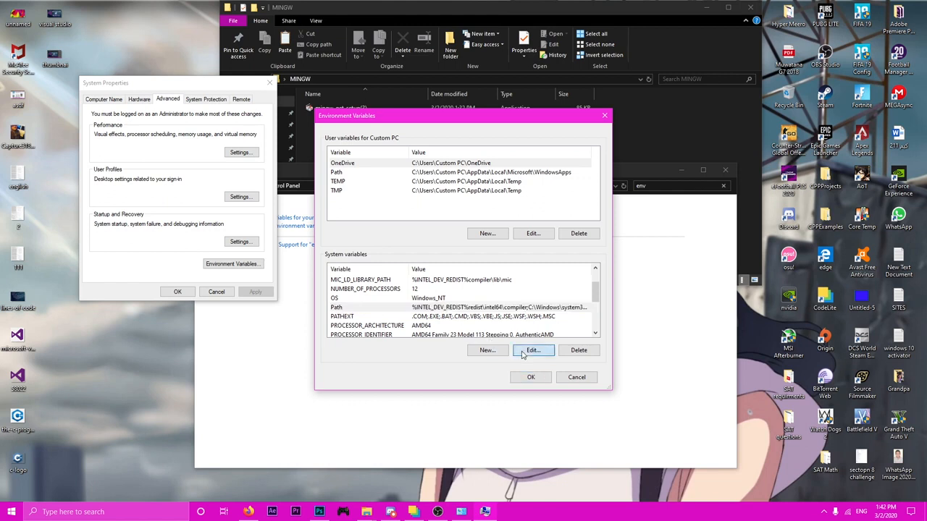
pyautogui.click(525, 323)
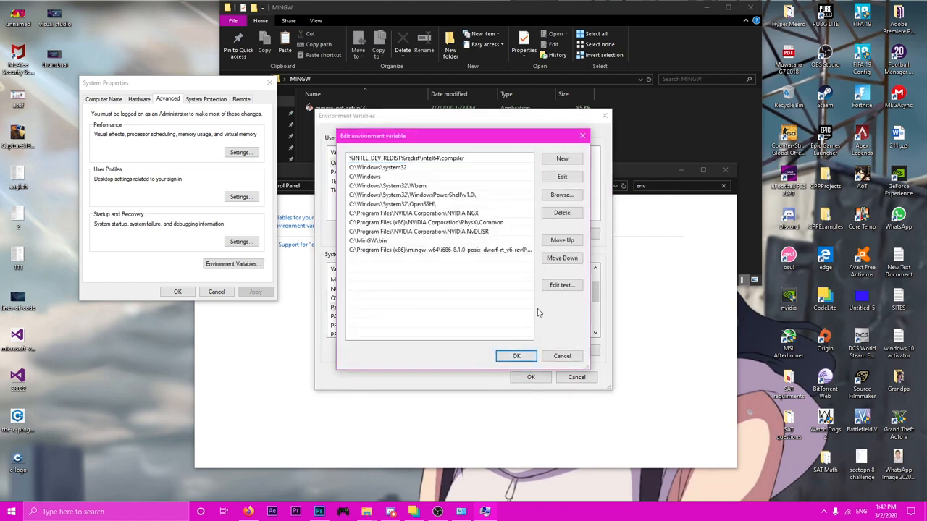
# Add the C:\MinGW\bin folder as a new entry in the system Path variable.
pyautogui.click(564, 161)
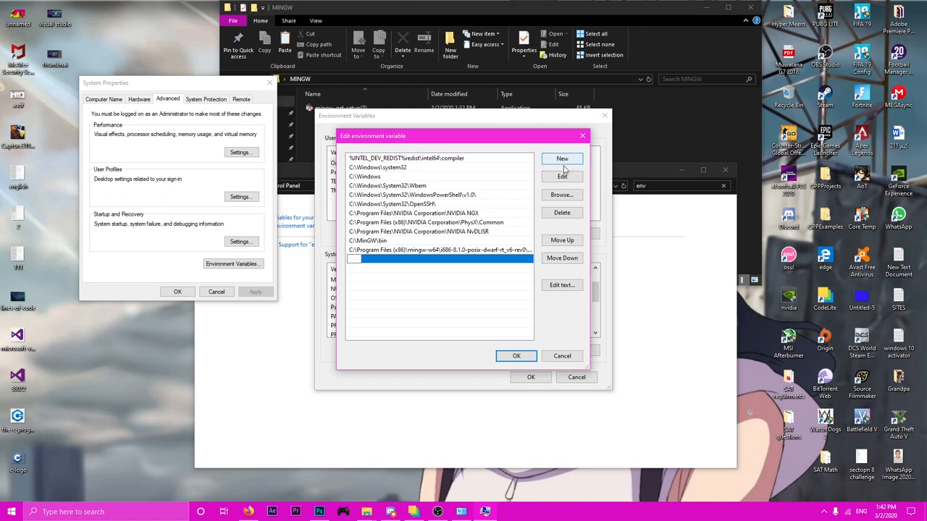
pyautogui.click(562, 196)
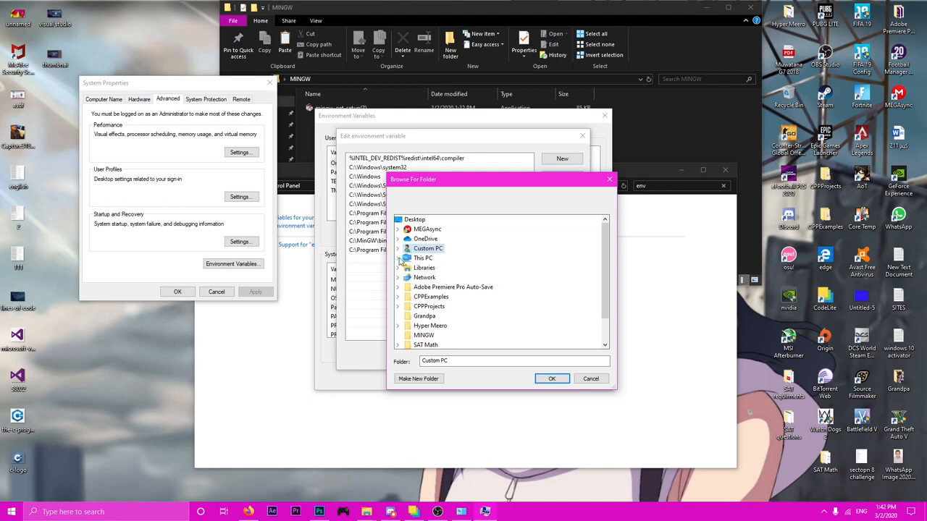
pyautogui.click(399, 259)
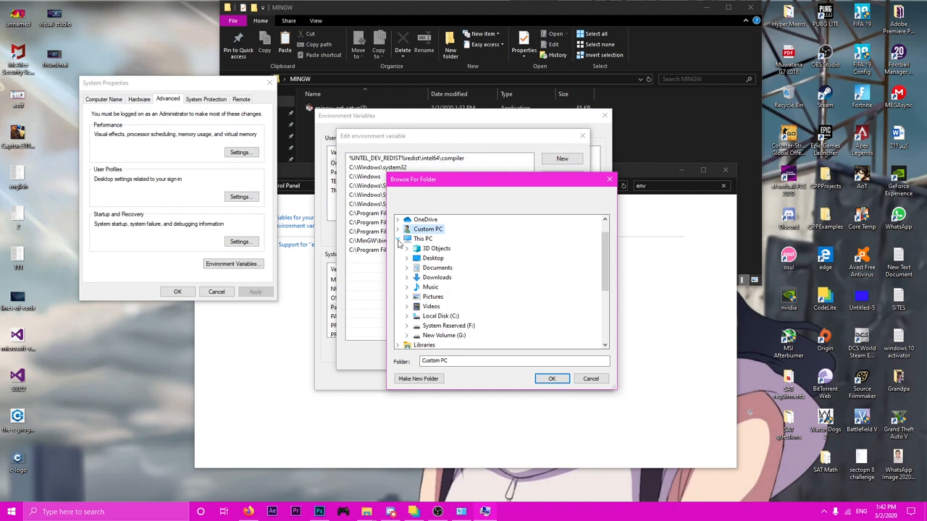
pyautogui.scroll(-1, 409, 290)
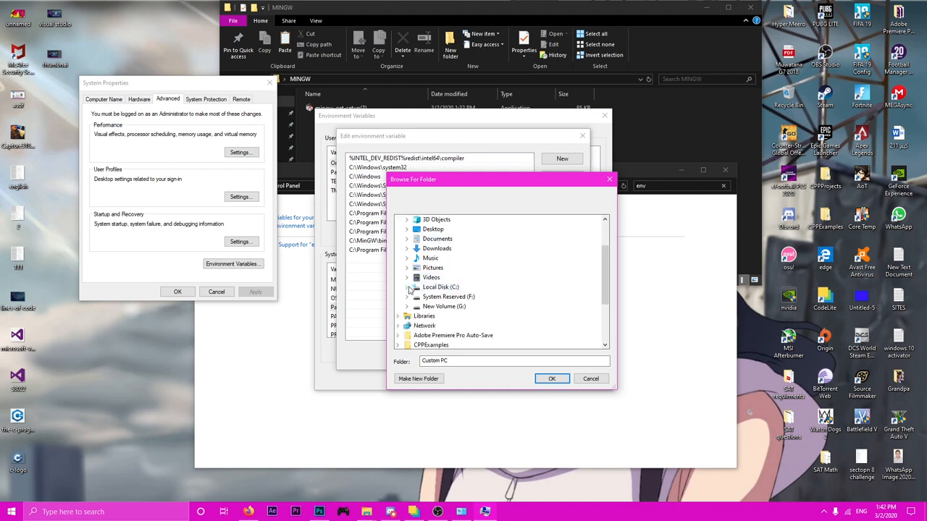
pyautogui.click(408, 287)
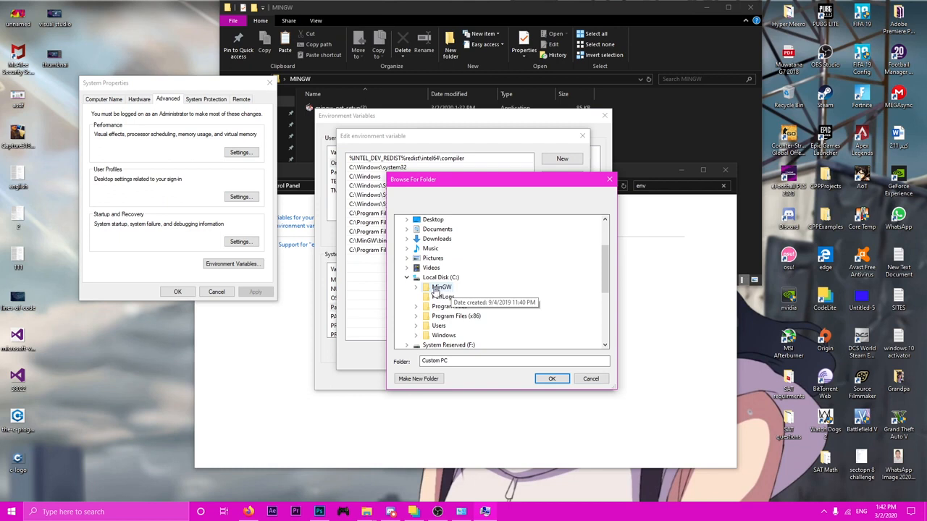
pyautogui.click(417, 289)
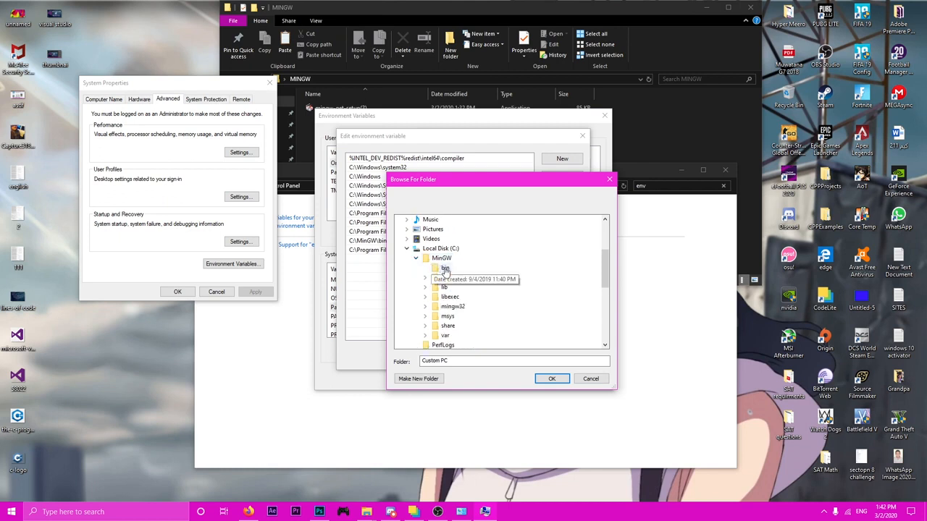
pyautogui.click(446, 270)
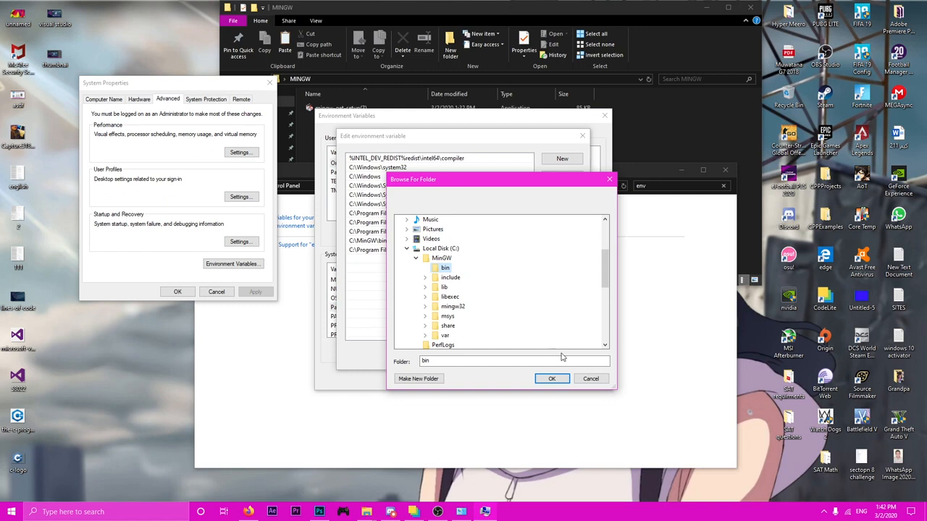
pyautogui.scroll(-3, 561, 359)
pyautogui.scroll(4, 500, 311)
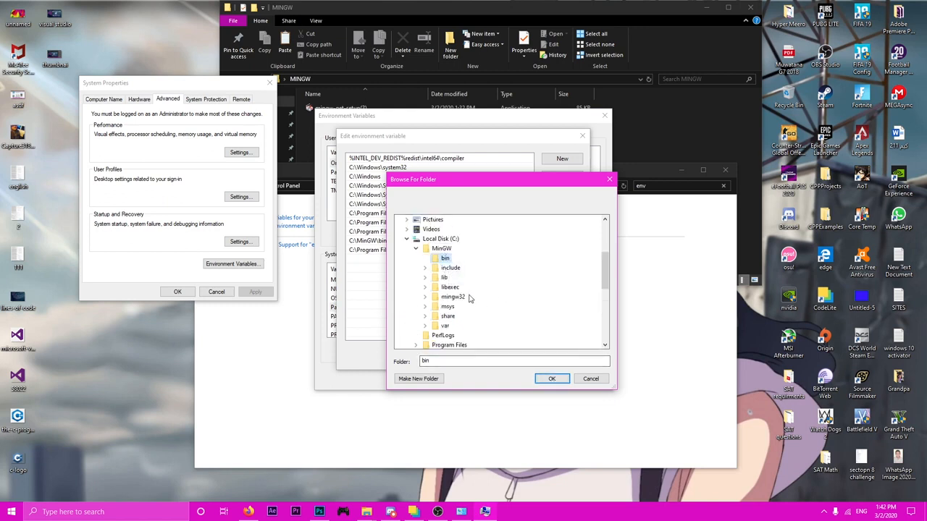
pyautogui.click(551, 378)
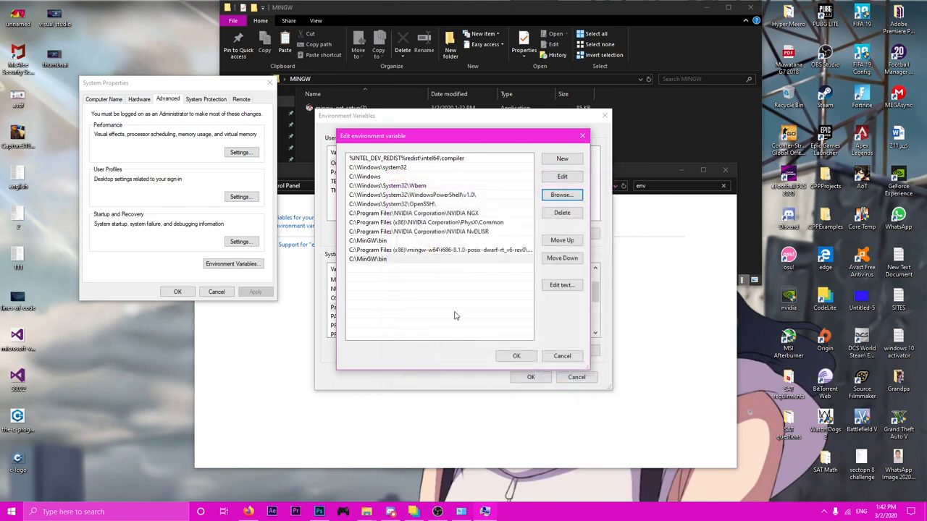
pyautogui.click(390, 263)
pyautogui.click(456, 284)
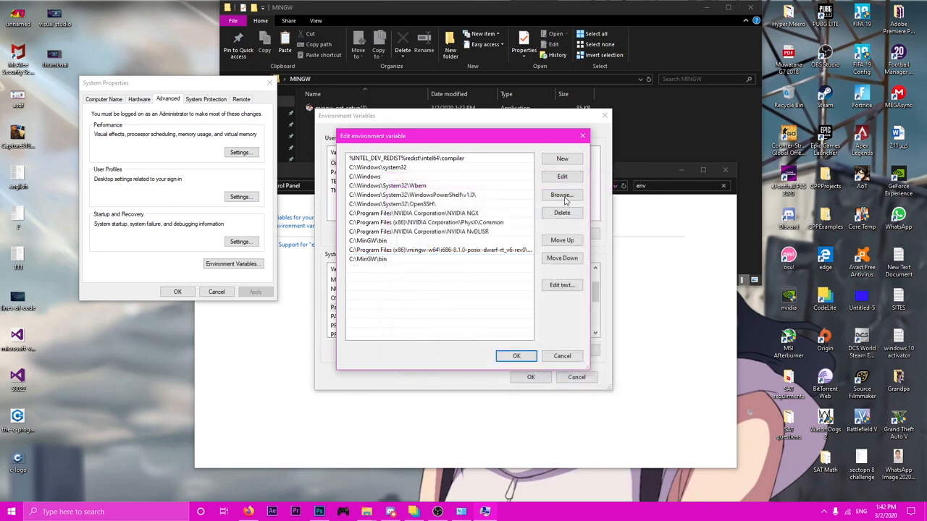
# Add another Path entry pointing to the bin folder inside C:\MinGW\mingw32.
pyautogui.click(562, 160)
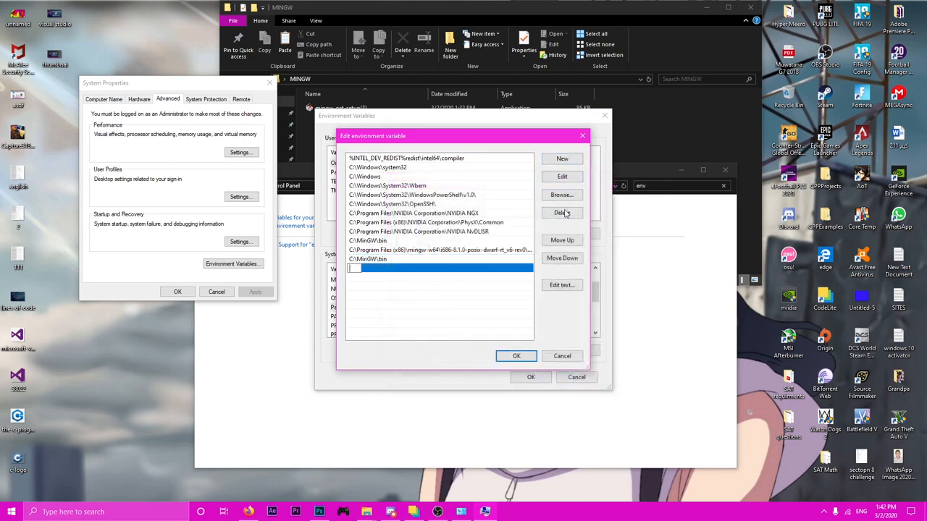
pyautogui.click(562, 194)
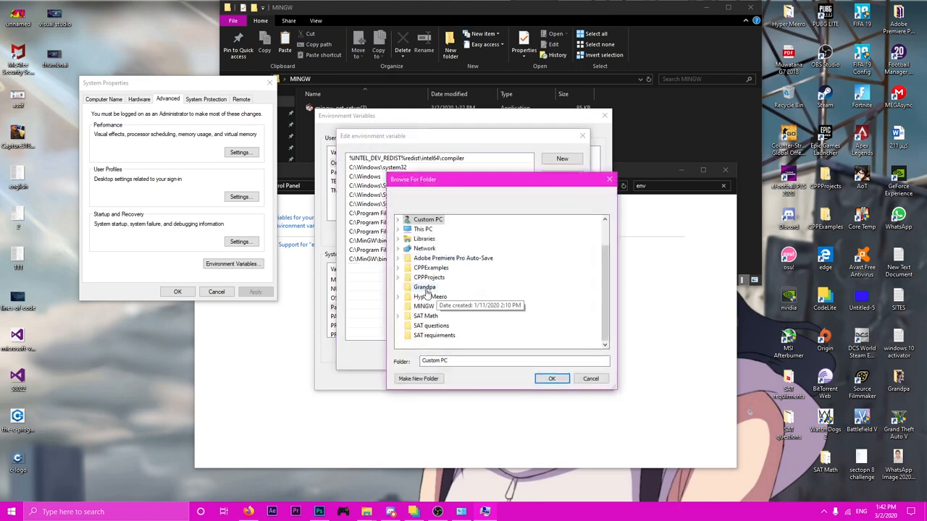
pyautogui.scroll(1, 407, 267)
pyautogui.click(397, 259)
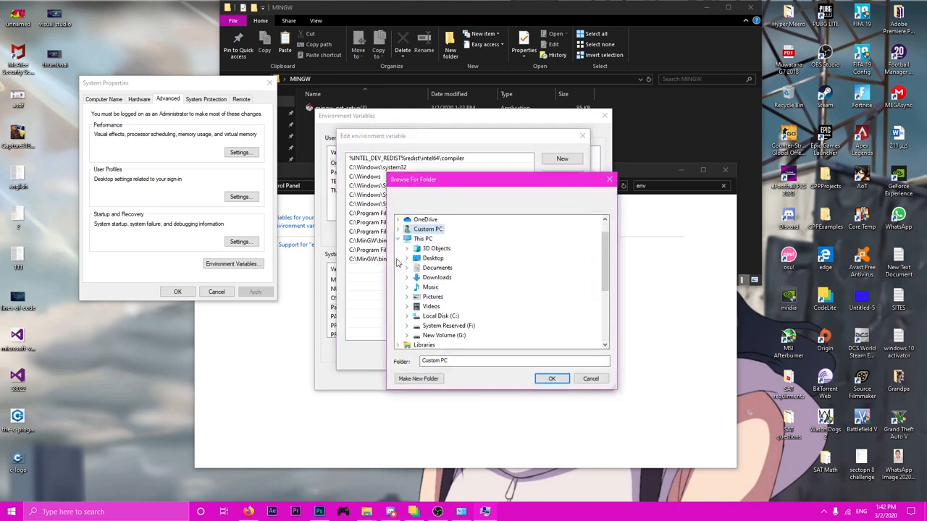
pyautogui.click(408, 316)
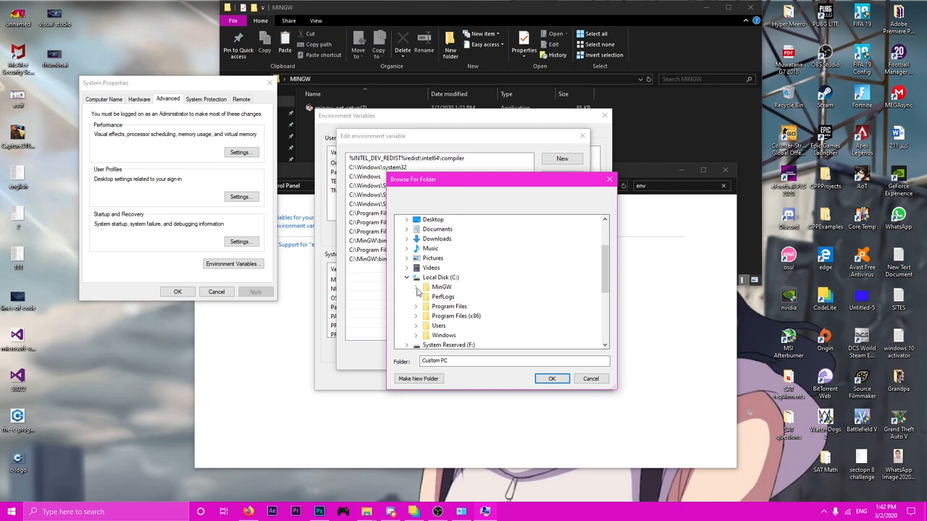
pyautogui.click(417, 288)
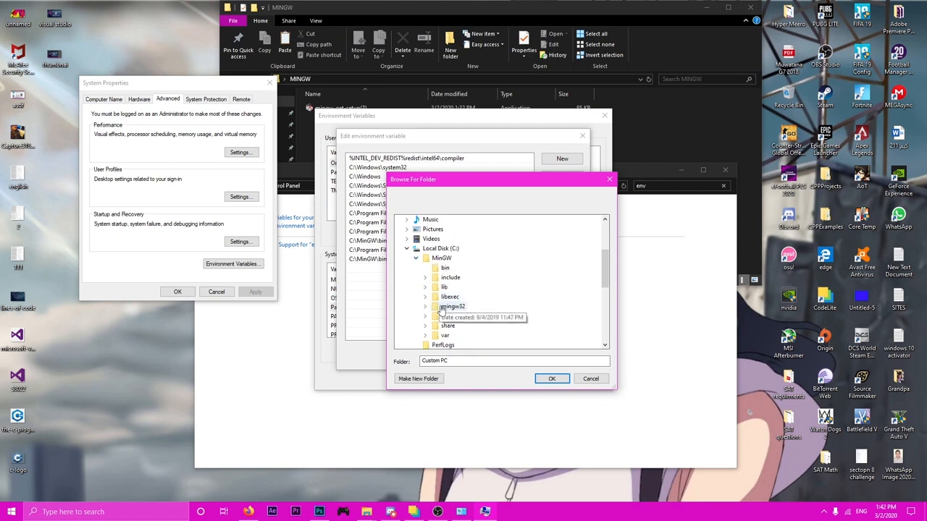
pyautogui.click(425, 306)
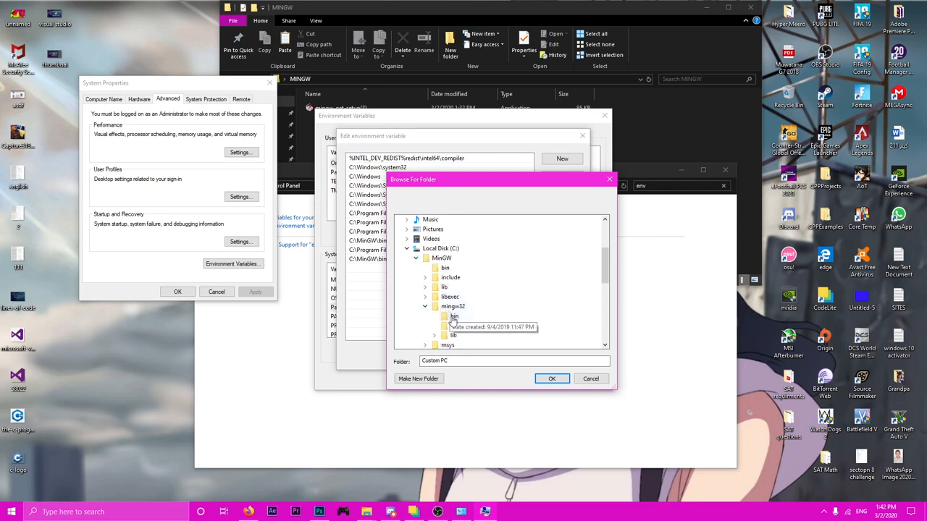
pyautogui.click(454, 318)
pyautogui.click(552, 379)
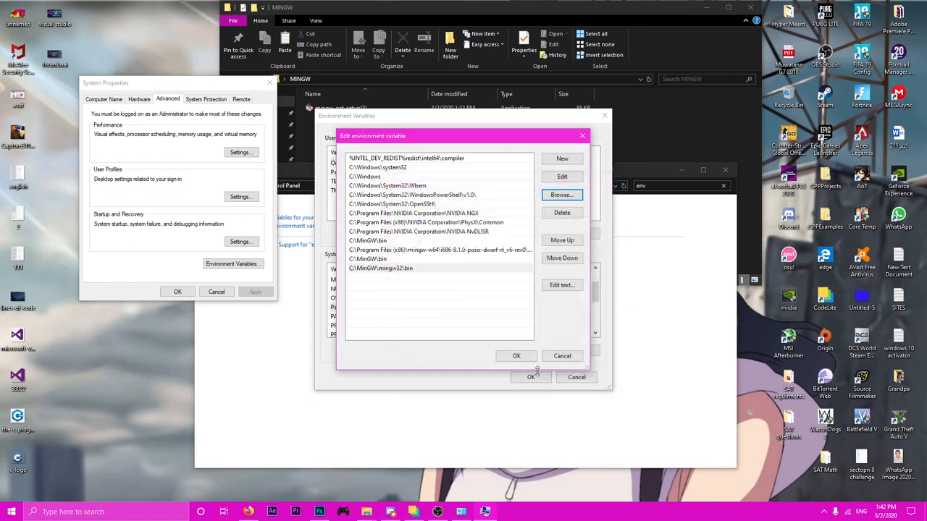
pyautogui.click(474, 300)
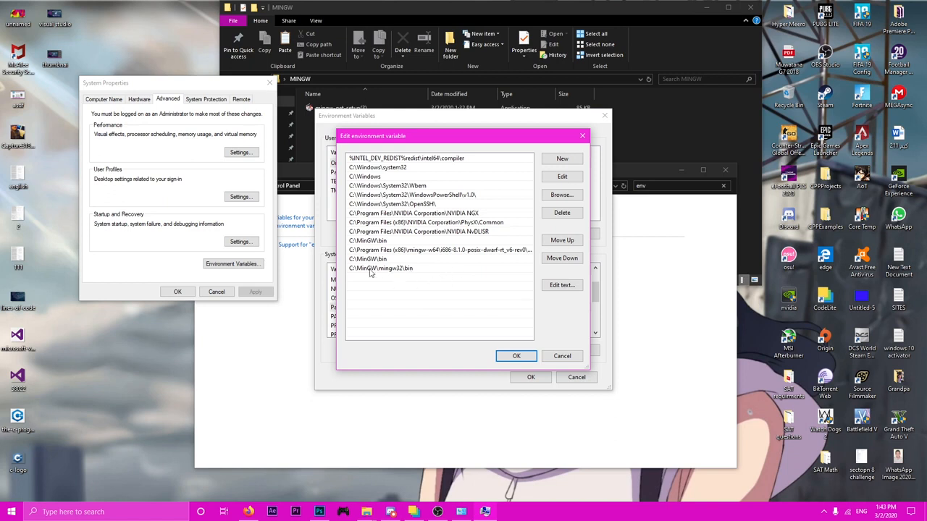
# Save the edited Path variable through all open system dialogs, and clear away the Control Panel and MINGW folder windows.
pyautogui.click(403, 268)
pyautogui.click(402, 260)
pyautogui.click(399, 269)
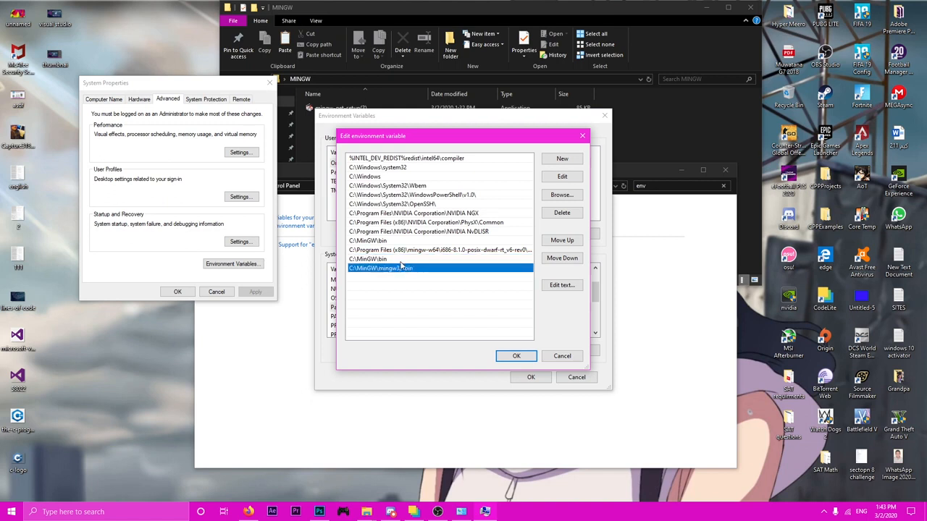
pyautogui.click(399, 260)
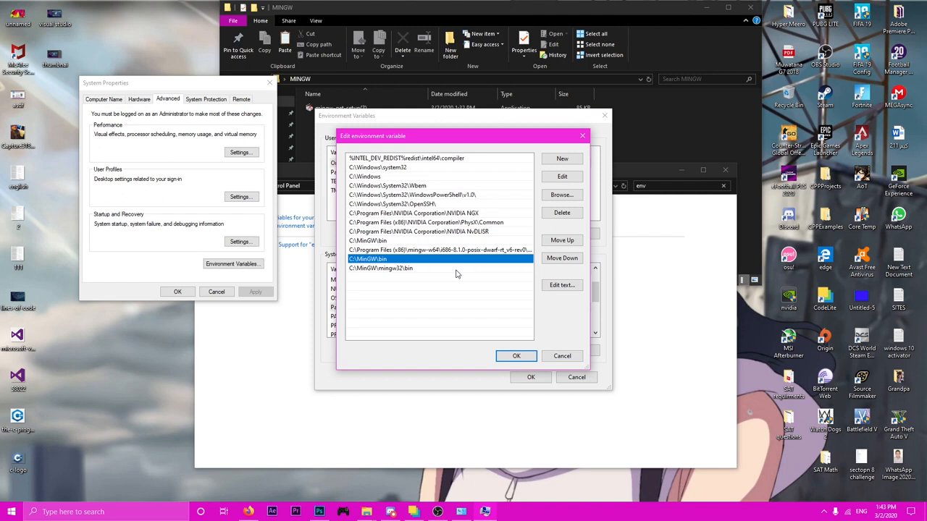
pyautogui.click(516, 356)
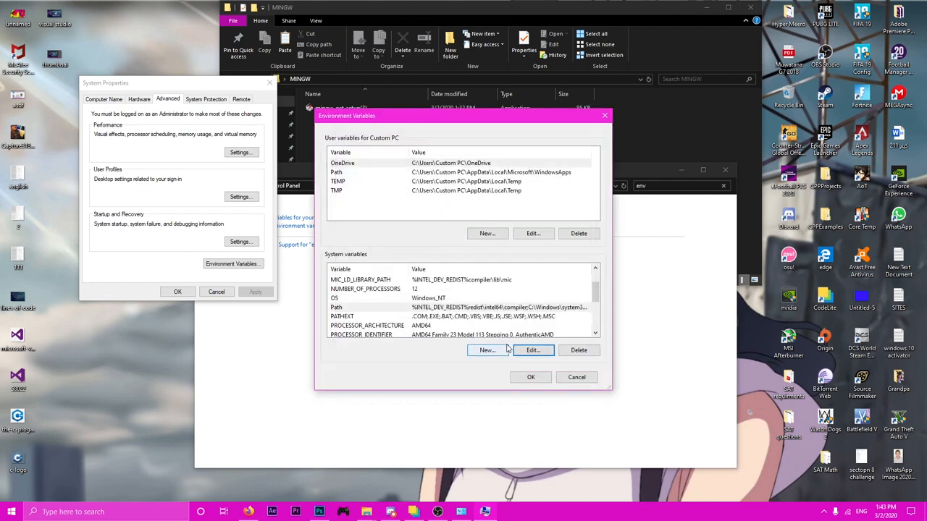
pyautogui.click(531, 377)
pyautogui.click(178, 292)
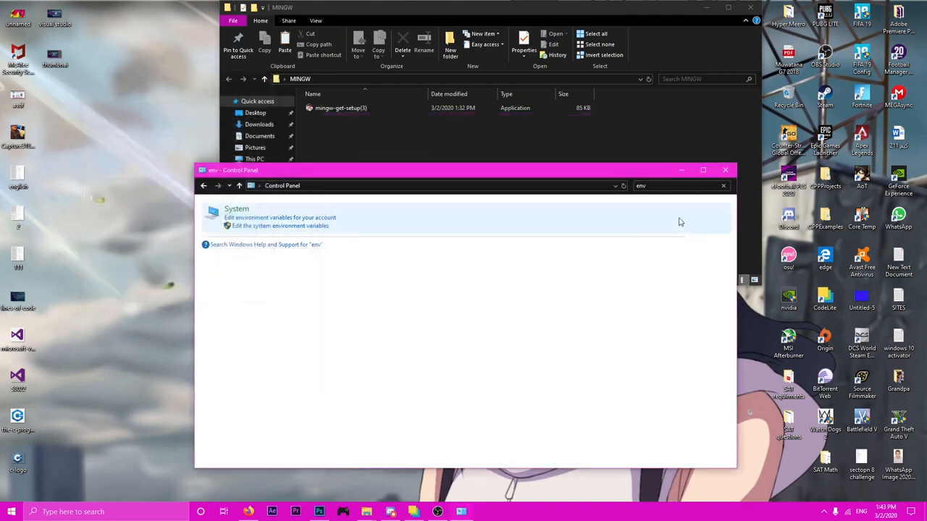
pyautogui.click(725, 169)
pyautogui.click(706, 7)
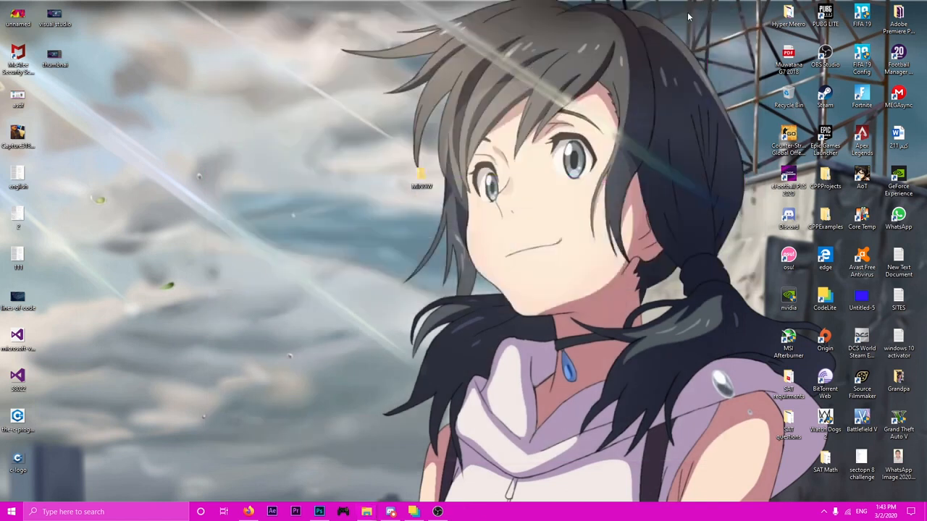
# Switch to Firefox, close the SourceForge page and download the Visual Studio Code installer for Windows via the prerequisites in the MinGW tutorial.
pyautogui.click(250, 512)
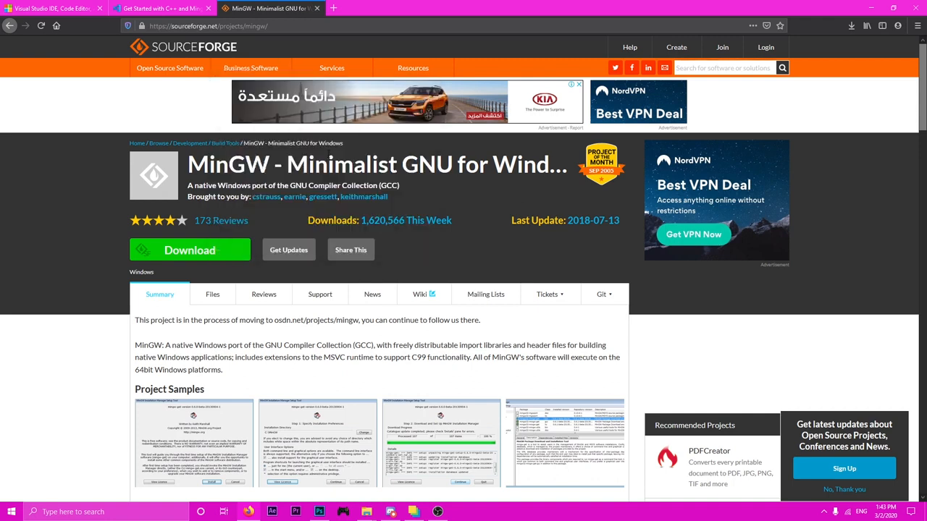
pyautogui.click(316, 9)
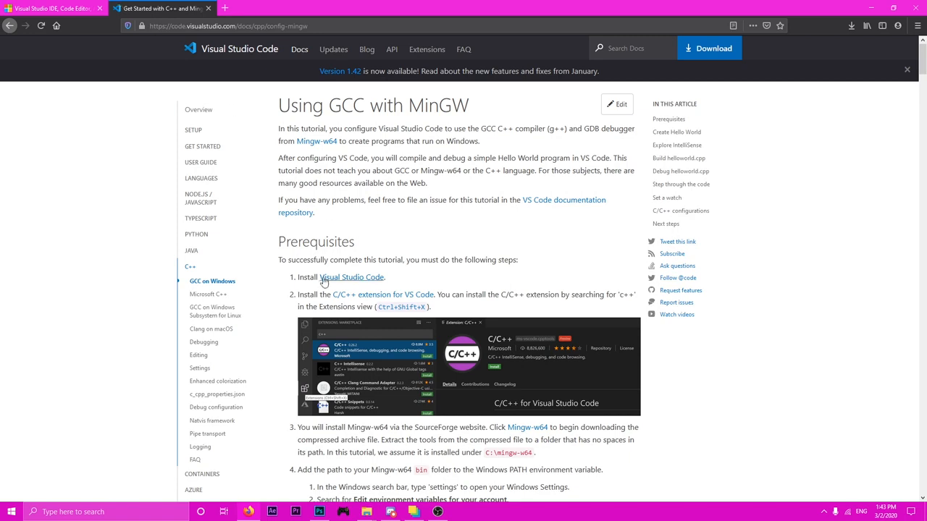
pyautogui.click(363, 281)
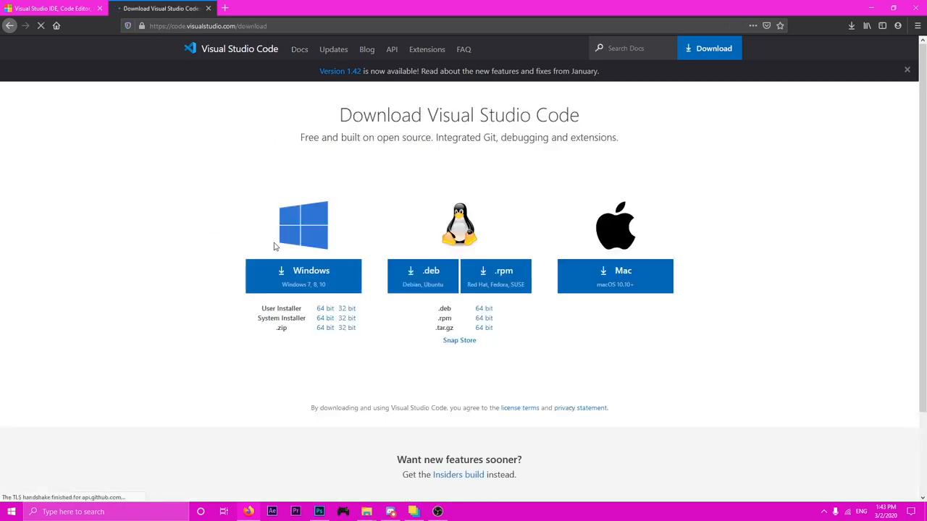
pyautogui.click(305, 268)
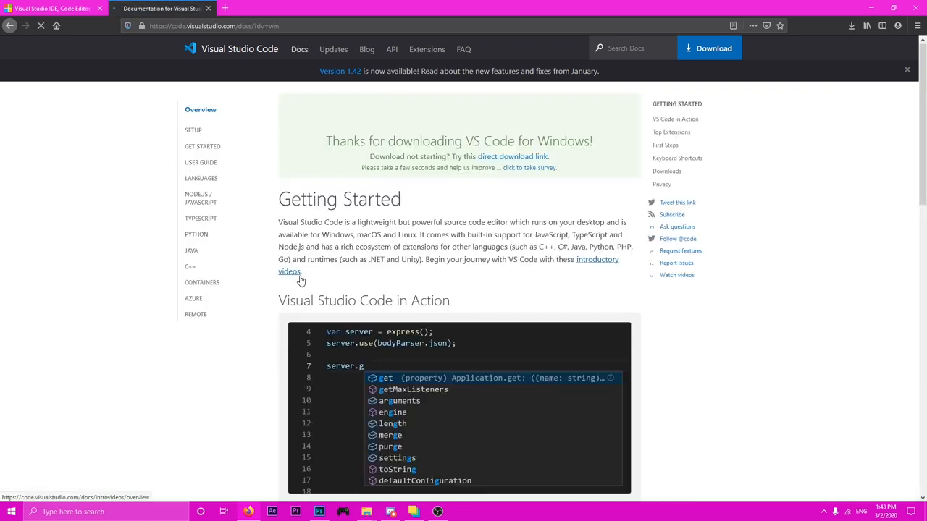
pyautogui.scroll(-4, 343, 228)
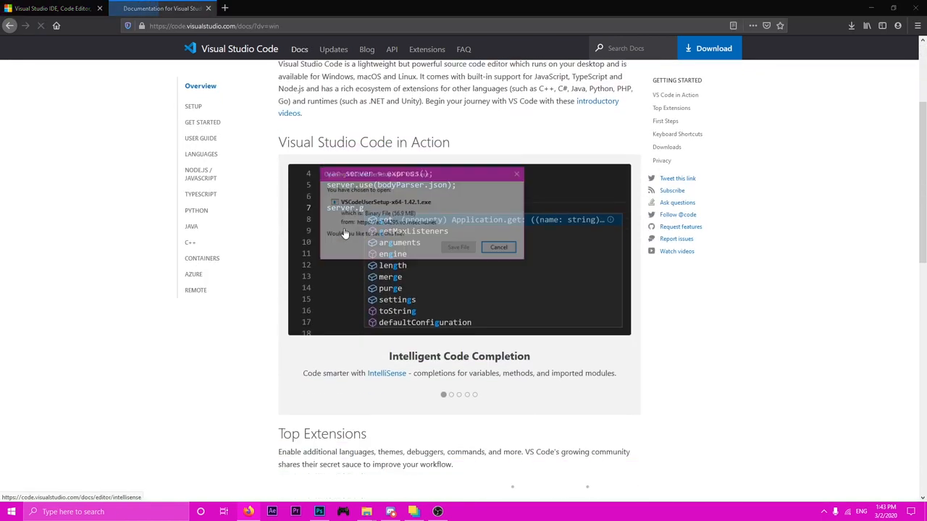
pyautogui.click(459, 248)
pyautogui.scroll(3, 460, 247)
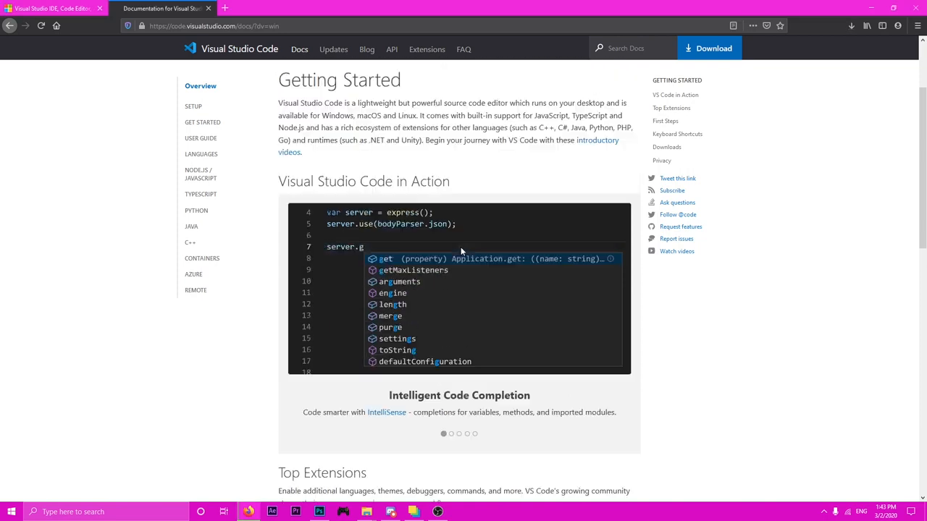
pyautogui.scroll(1, 457, 252)
# Run the downloaded VSCodeUserSetup-x64-1.42.1.exe and accept its license agreement.
pyautogui.click(856, 27)
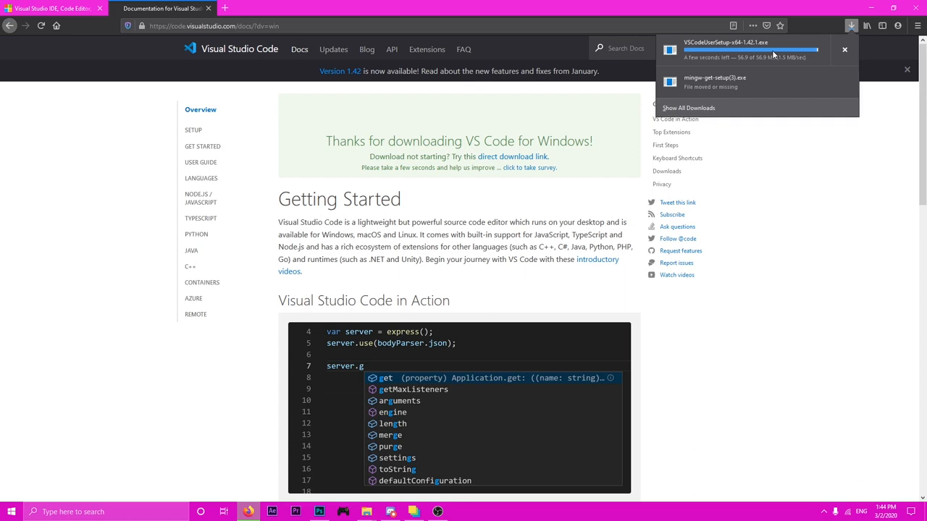
pyautogui.click(772, 53)
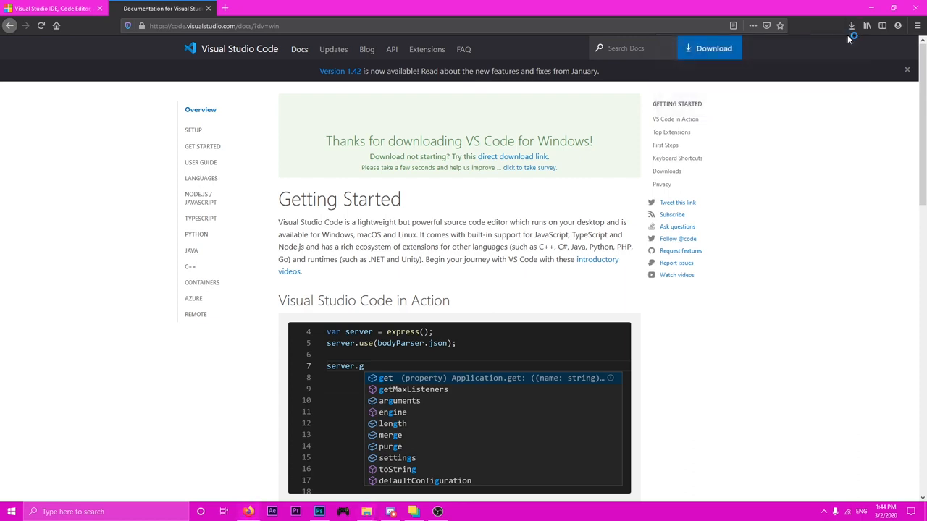
pyautogui.click(413, 303)
# Advance the Visual Studio Code setup to its installation summary, keeping the default location and Start Menu folder, with Add to PATH as the only additional task.
pyautogui.click(518, 332)
pyautogui.click(519, 332)
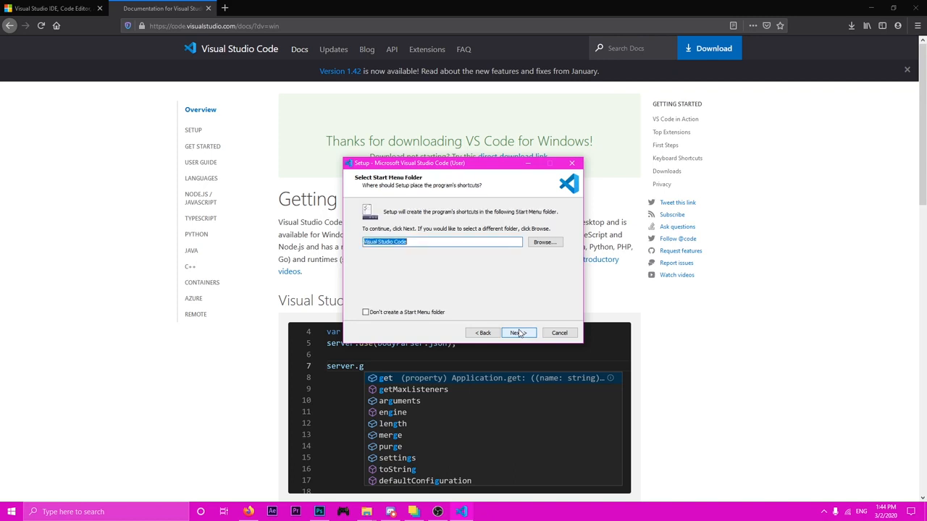
pyautogui.click(518, 333)
pyautogui.click(519, 333)
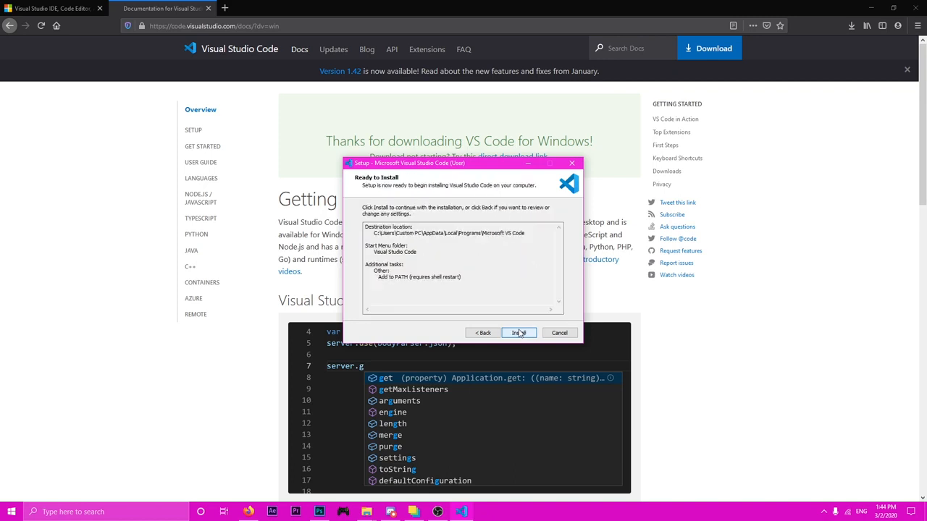
pyautogui.click(493, 333)
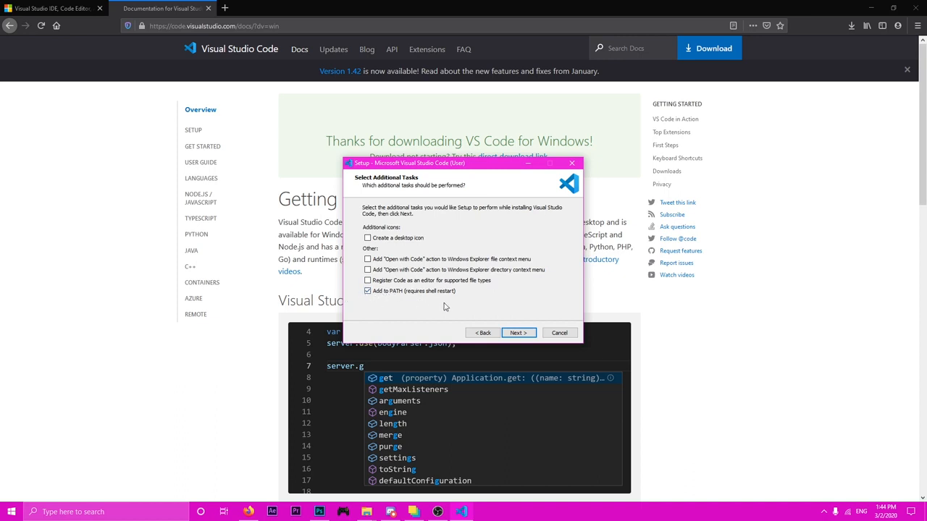
pyautogui.click(521, 335)
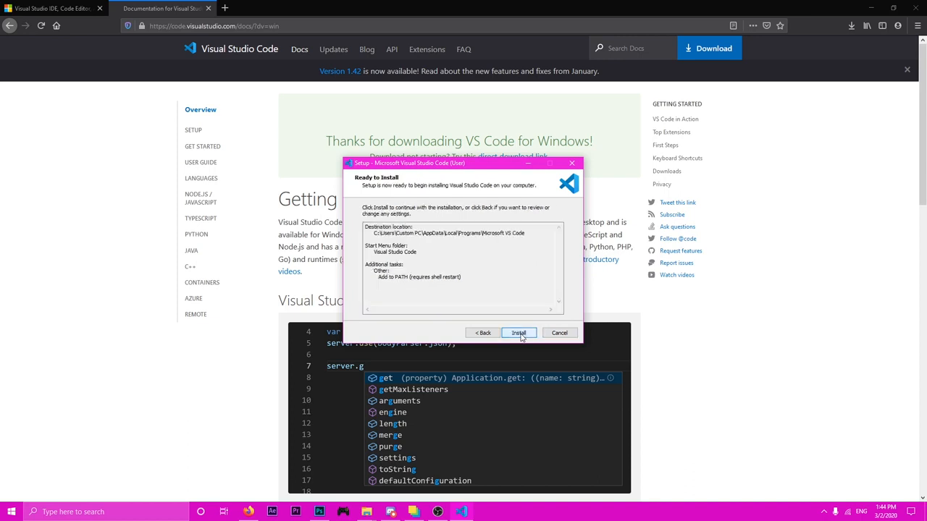
# Install Visual Studio Code, finish the setup with the program launching, and minimize its window.
pyautogui.click(521, 334)
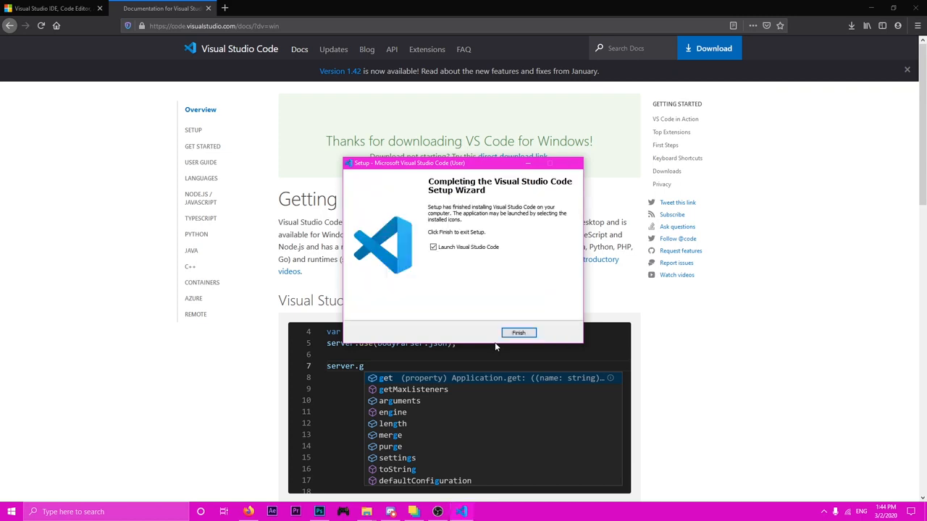
pyautogui.click(500, 337)
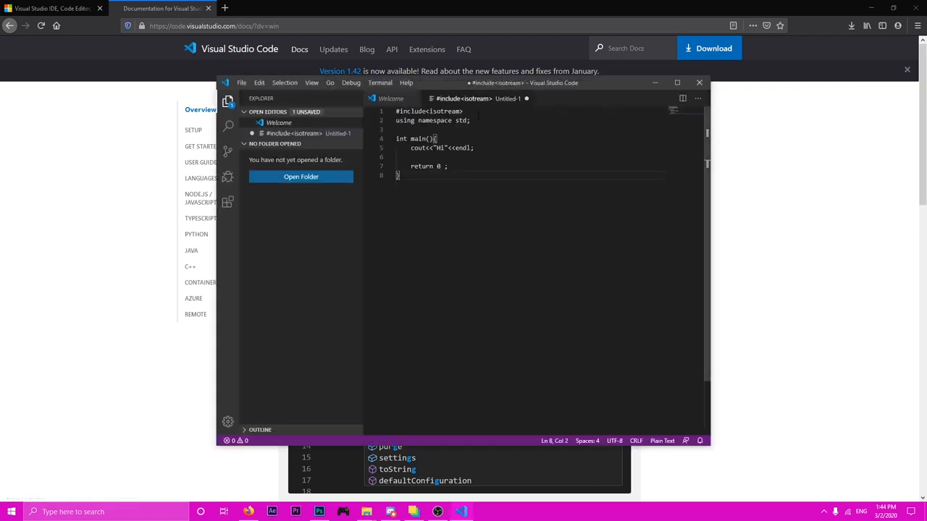
pyautogui.click(656, 83)
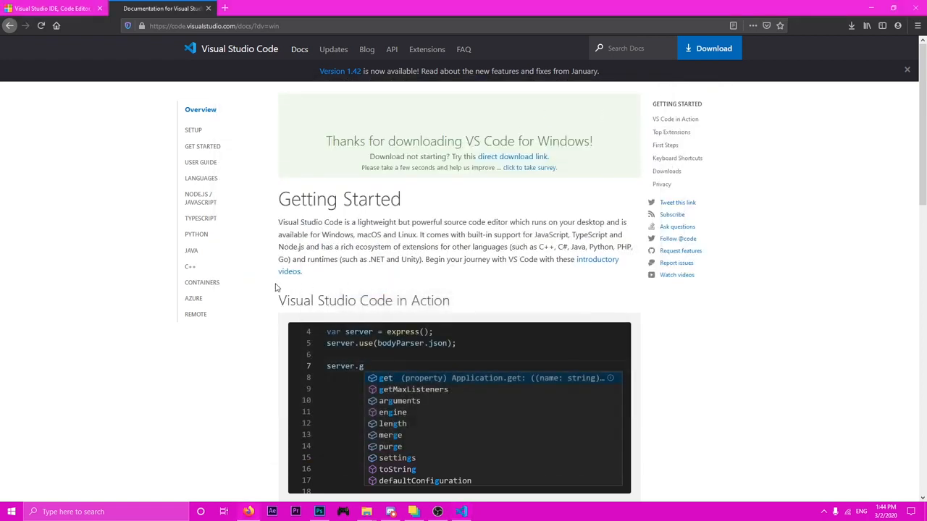
# In the Visual Studio Code docs, go to the C++ tutorial GCC on Windows and follow its link to the C/C++ extension.
pyautogui.click(199, 269)
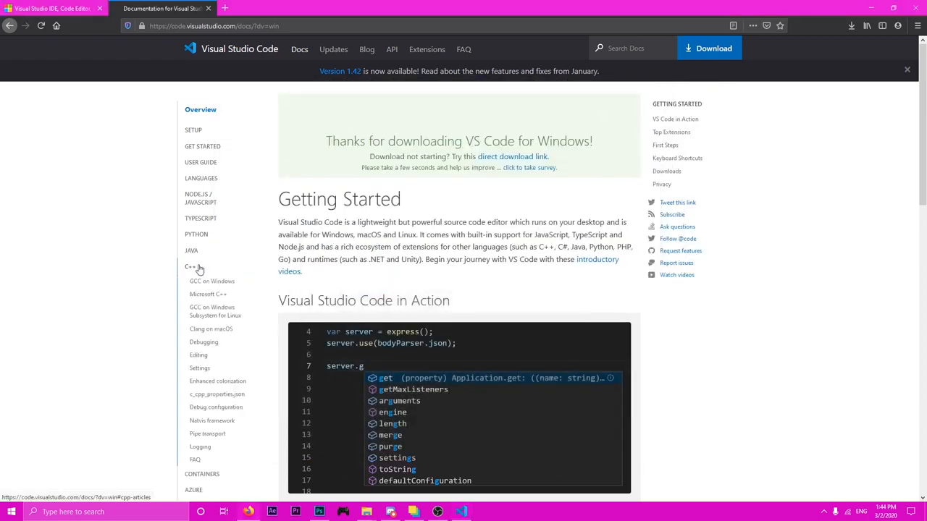
pyautogui.click(205, 284)
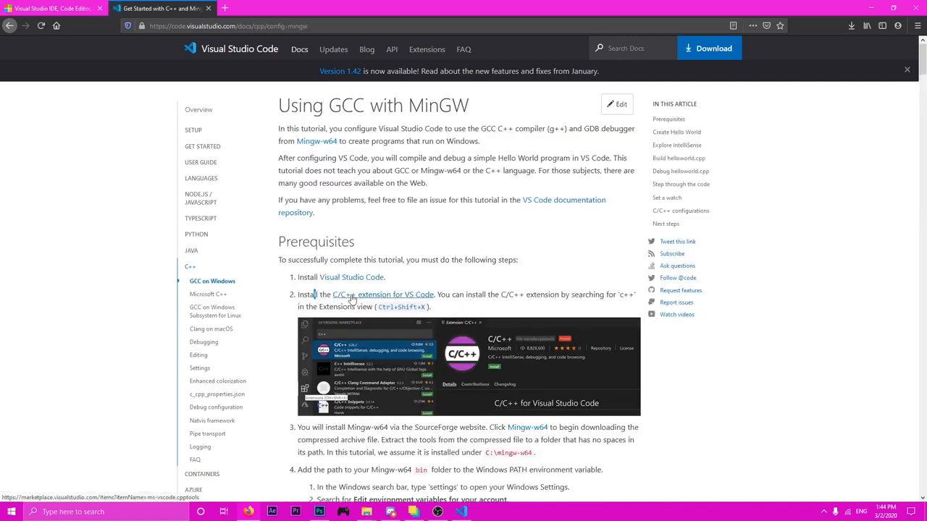
pyautogui.click(423, 300)
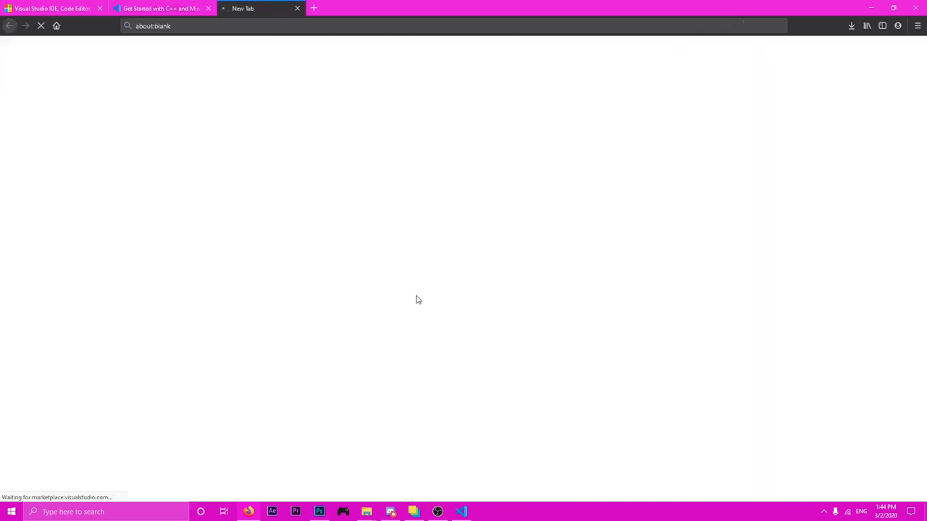
# Install Microsoft's C/C++ extension from its Marketplace page, passing the link on to Visual Studio Code.
pyautogui.click(305, 160)
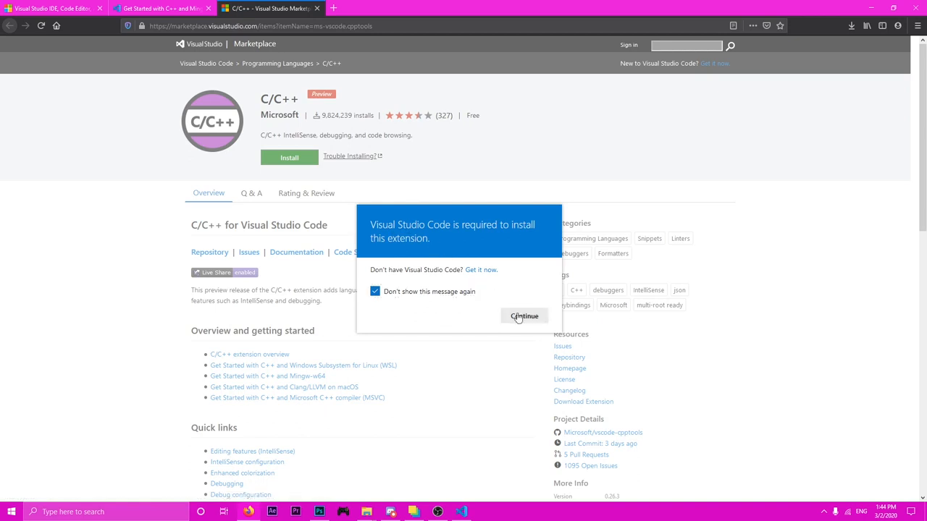
pyautogui.moveTo(370, 224); pyautogui.dragTo(451, 226)
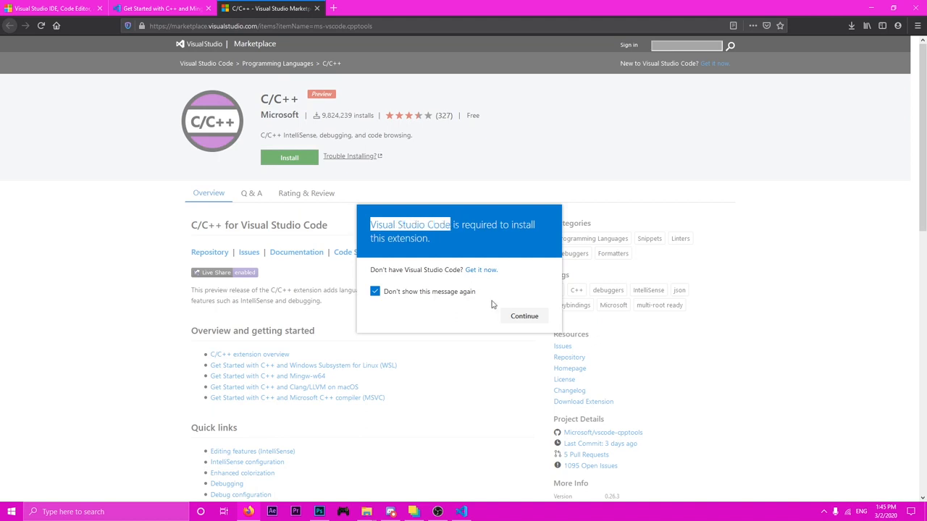
pyautogui.click(513, 315)
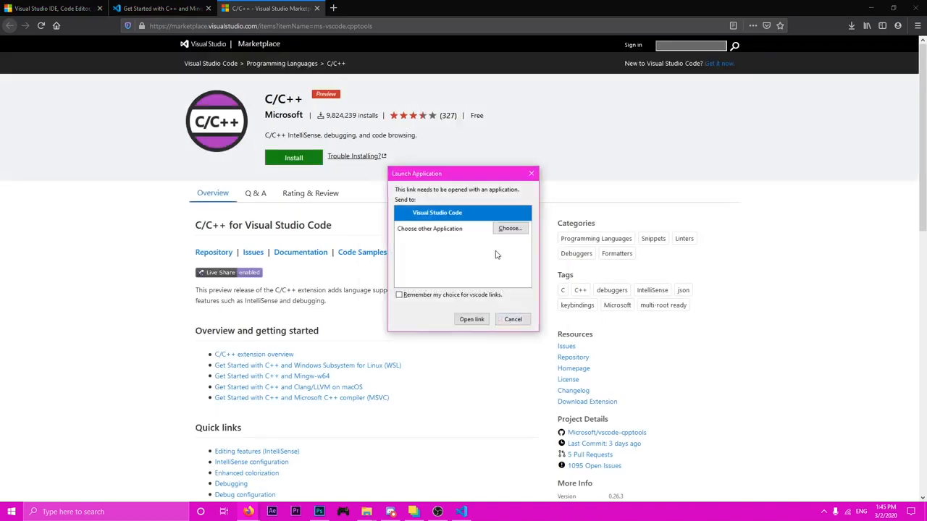
pyautogui.click(472, 319)
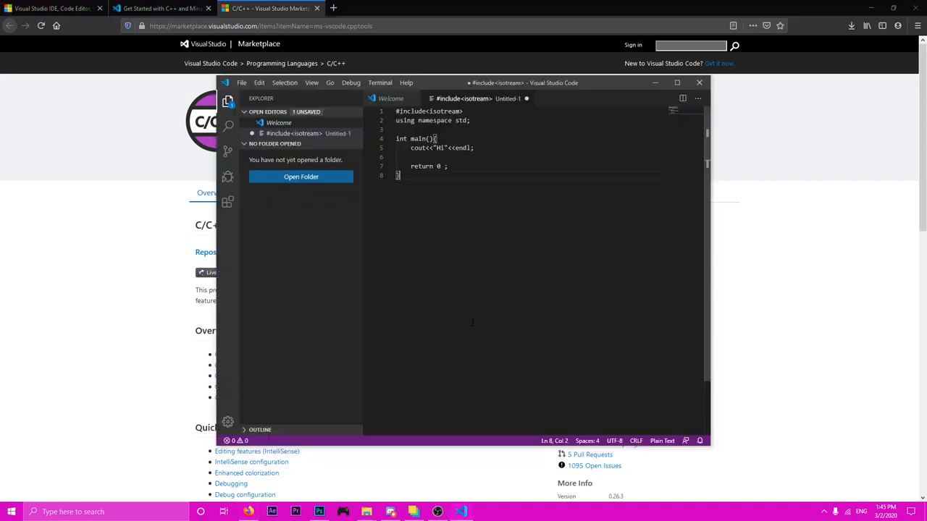
pyautogui.click(452, 169)
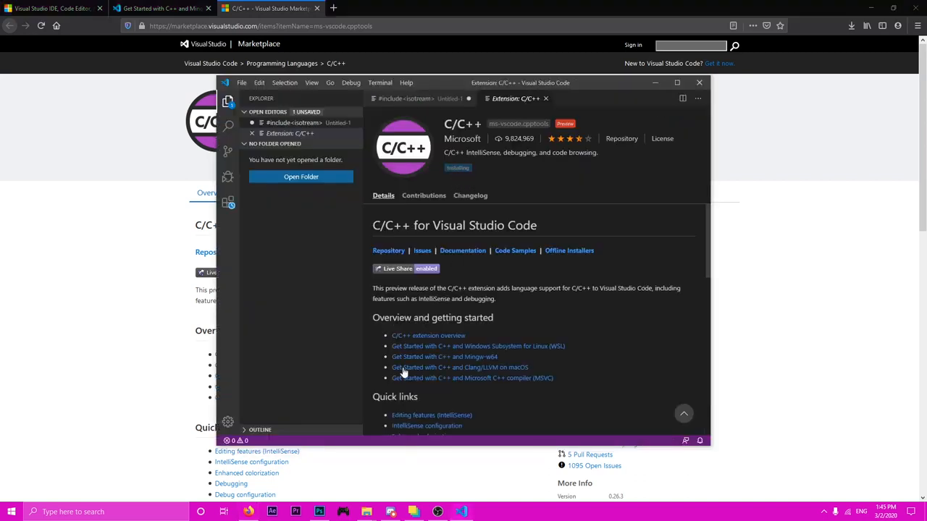
# Review the MinGW tutorial's prerequisites, Path instructions and installation check in Firefox, and look at the C/C++ extension's status in Visual Studio Code.
pyautogui.click(197, 8)
pyautogui.scroll(-5, 340, 271)
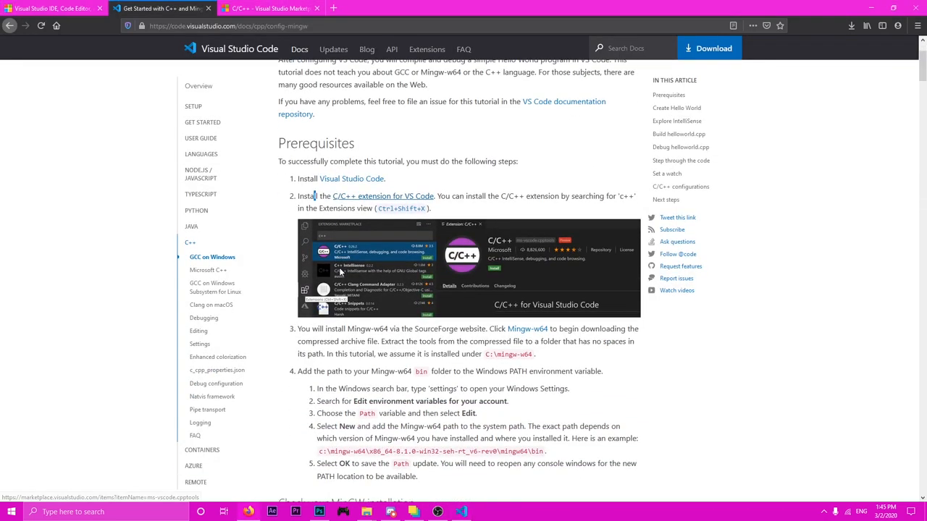
pyautogui.moveTo(319, 266); pyautogui.dragTo(456, 317)
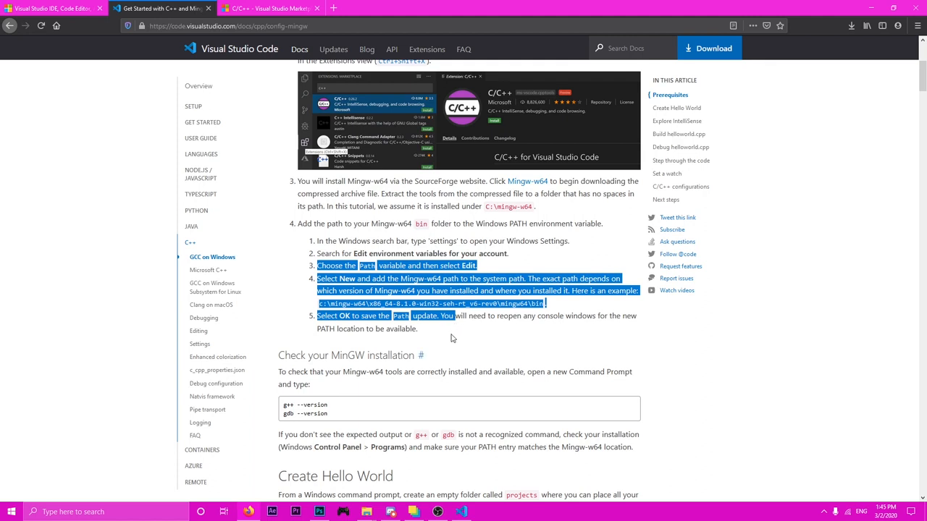
pyautogui.click(451, 338)
pyautogui.moveTo(307, 225); pyautogui.dragTo(406, 228)
pyautogui.click(405, 226)
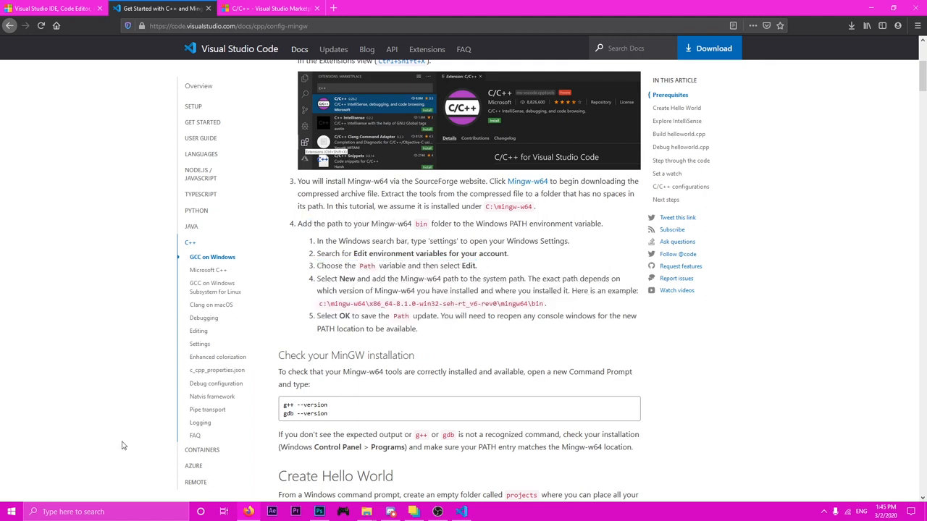
pyautogui.scroll(5, 319, 317)
pyautogui.scroll(-6, 355, 144)
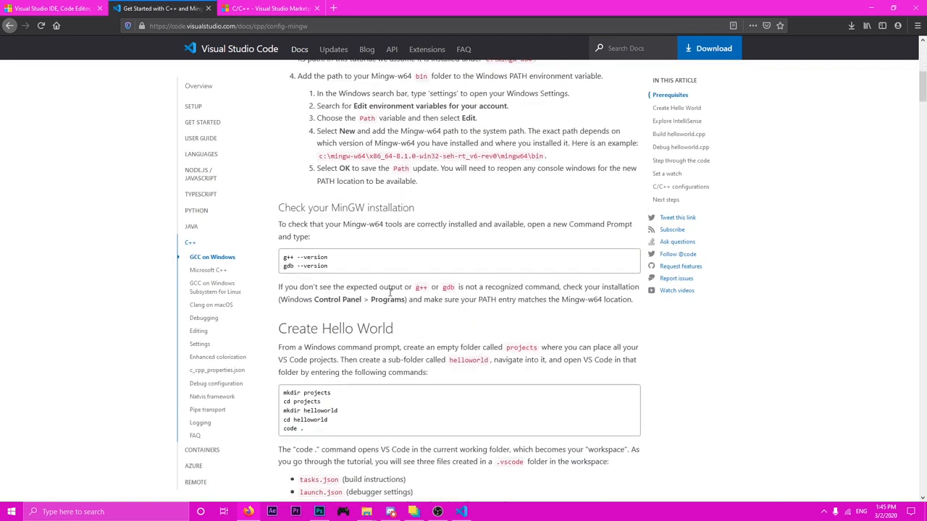
pyautogui.scroll(2, 438, 329)
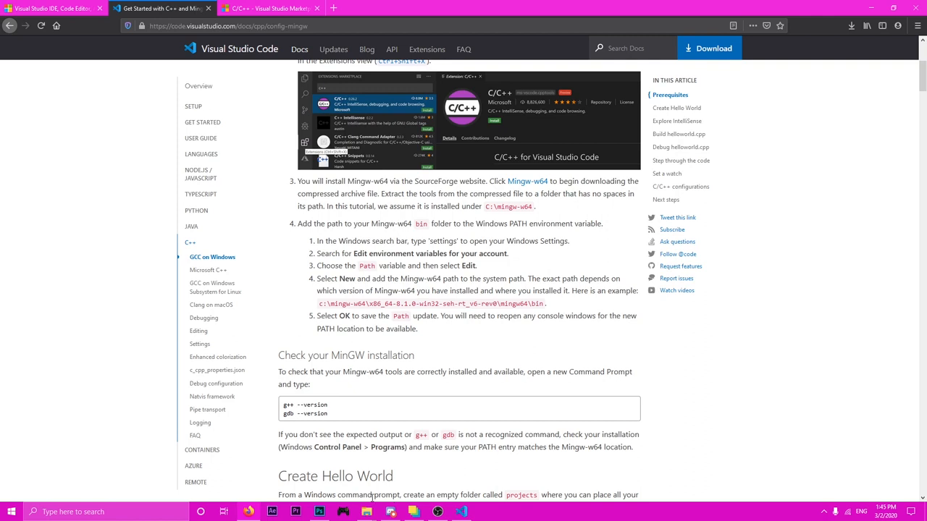
pyautogui.click(462, 512)
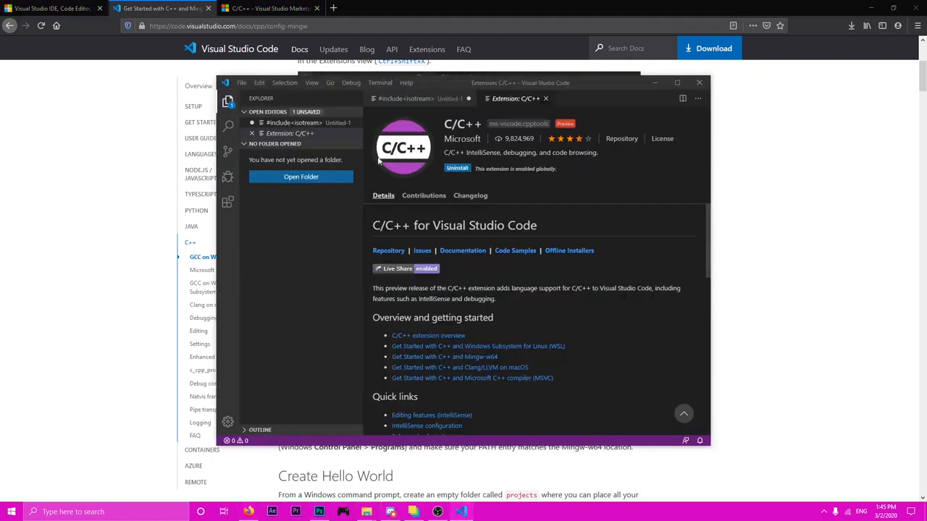
pyautogui.click(439, 5)
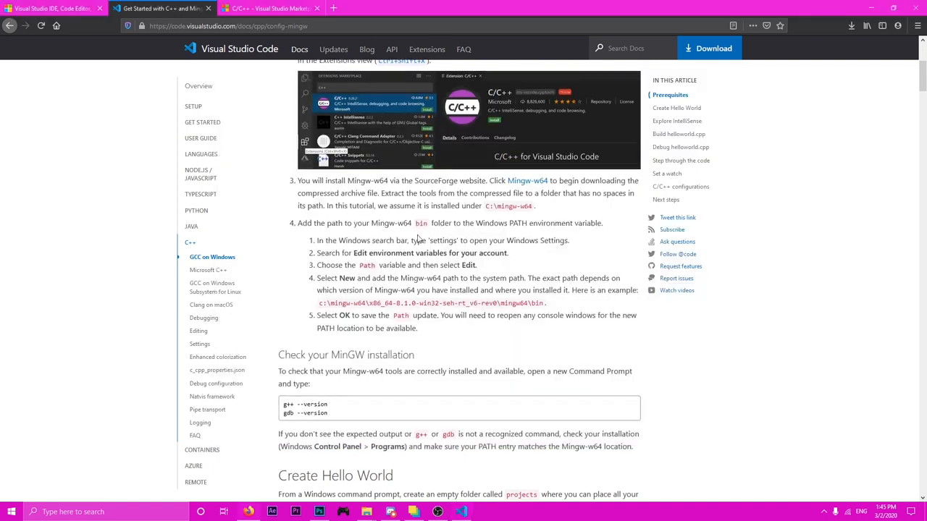
pyautogui.scroll(-6, 418, 239)
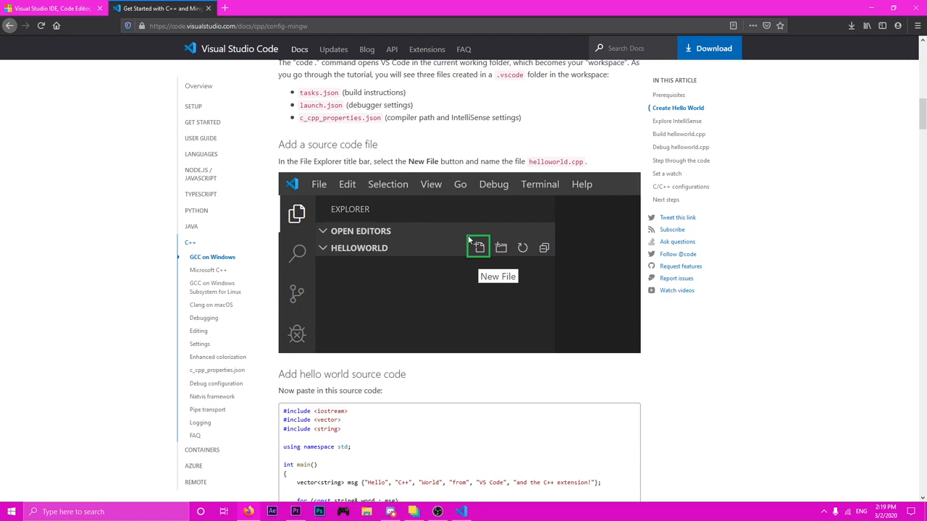
# Minimize all open windows and create a new folder named helloworld on the desktop.
pyautogui.click(468, 512)
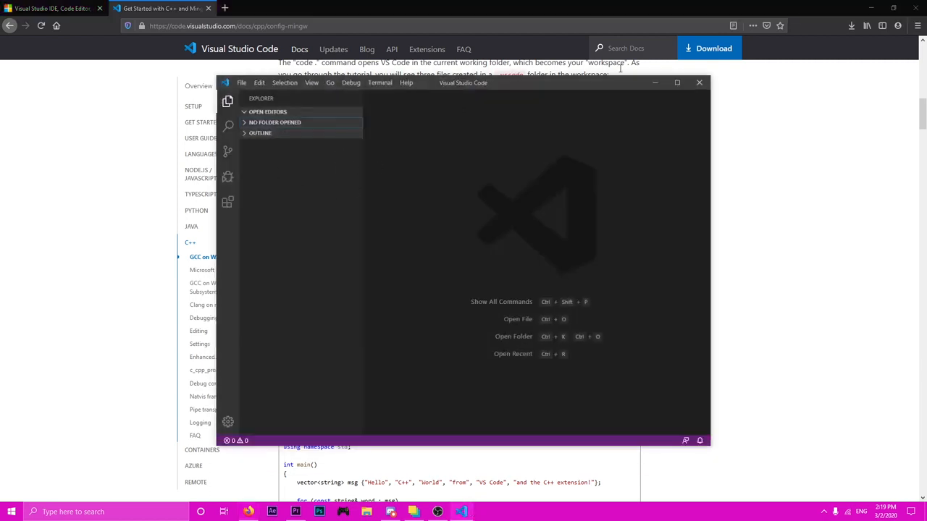
pyautogui.click(650, 83)
pyautogui.click(871, 8)
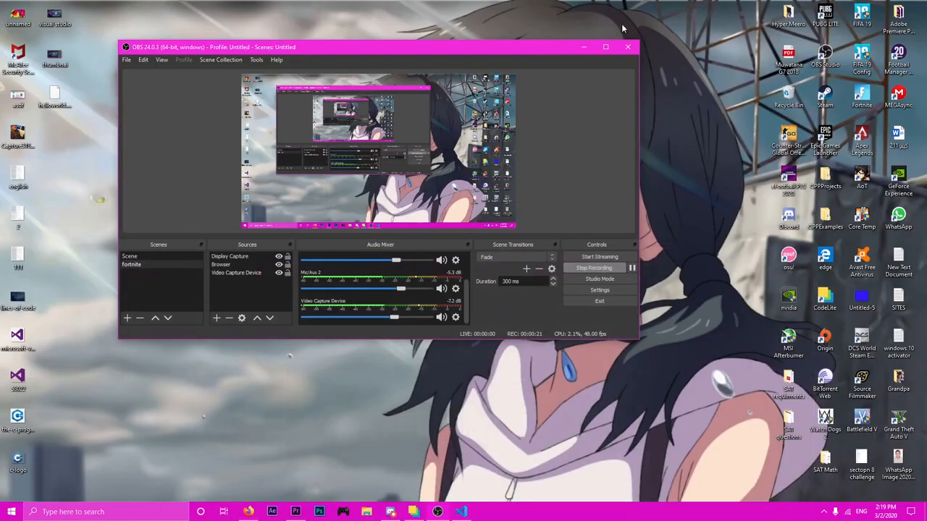
pyautogui.click(585, 48)
pyautogui.rightClick(396, 278)
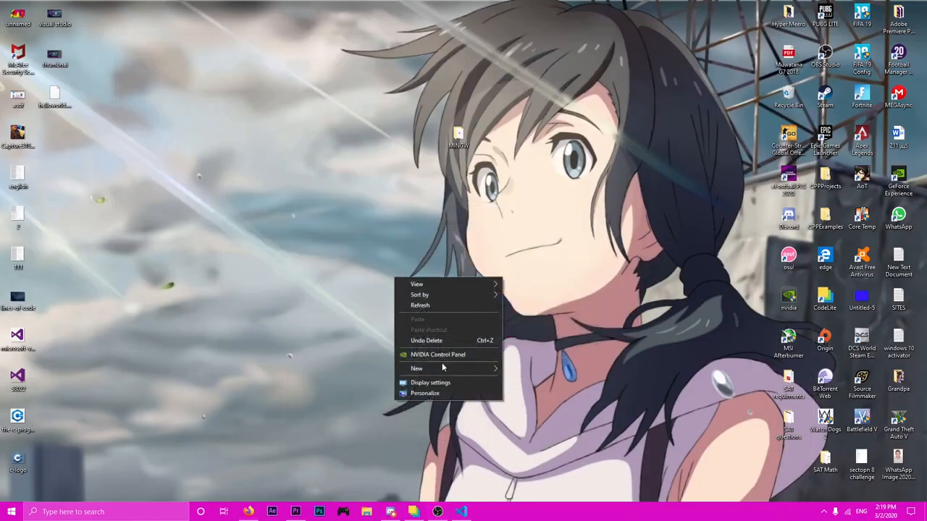
pyautogui.moveTo(449, 368)
pyautogui.click(529, 371)
pyautogui.write('Nelloworld')
pyautogui.press('Return')
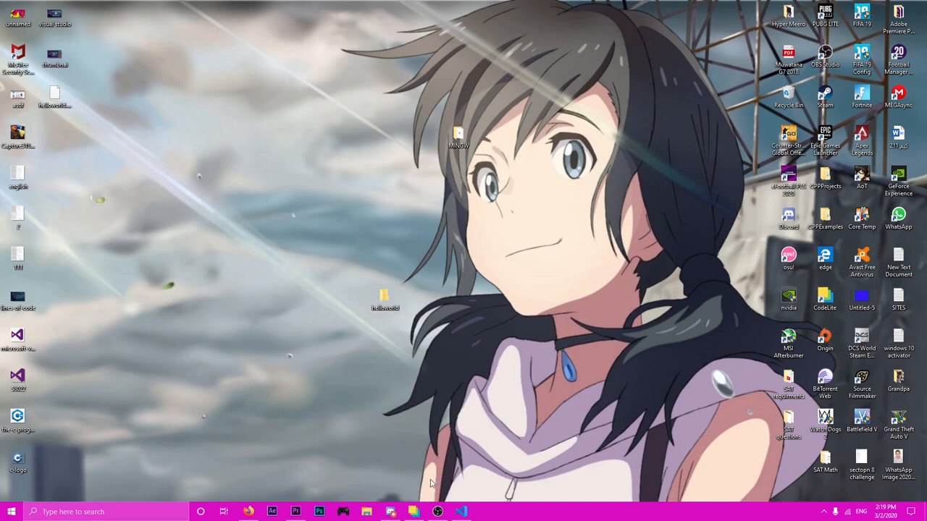
# Switch to Visual Studio Code and open the helloworld folder from the desktop as the workspace.
pyautogui.click(462, 511)
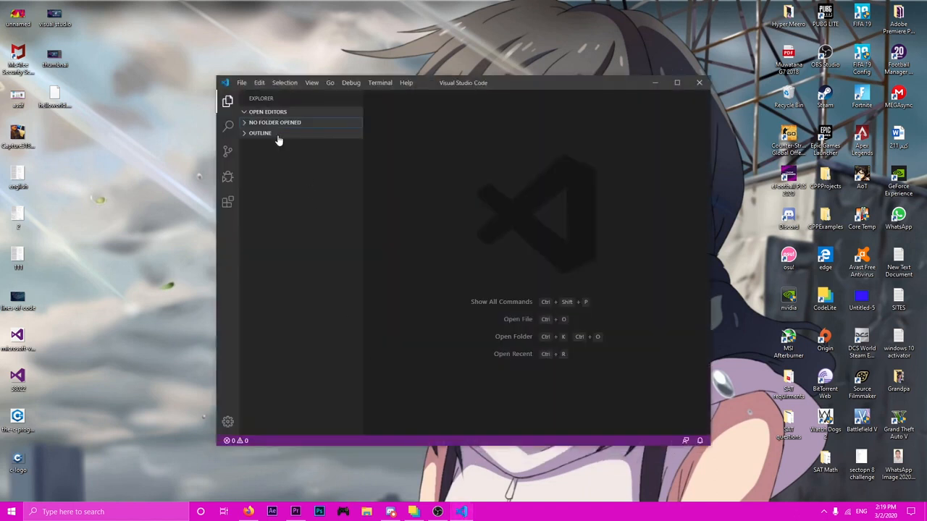
pyautogui.click(250, 123)
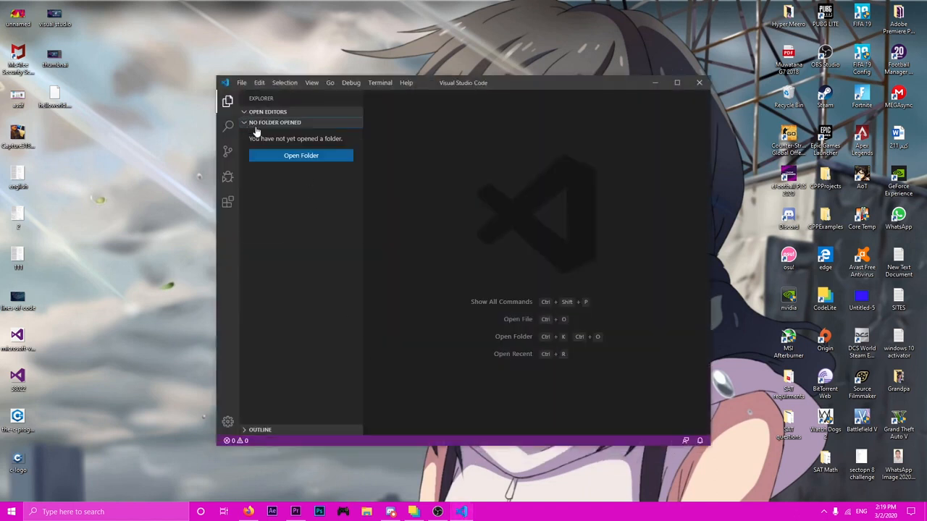
pyautogui.click(281, 158)
pyautogui.click(572, 166)
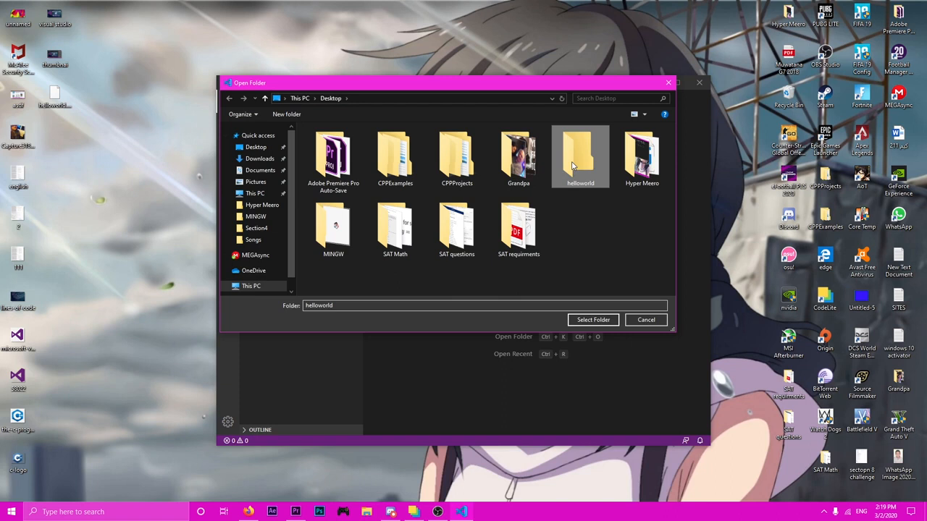
pyautogui.click(588, 322)
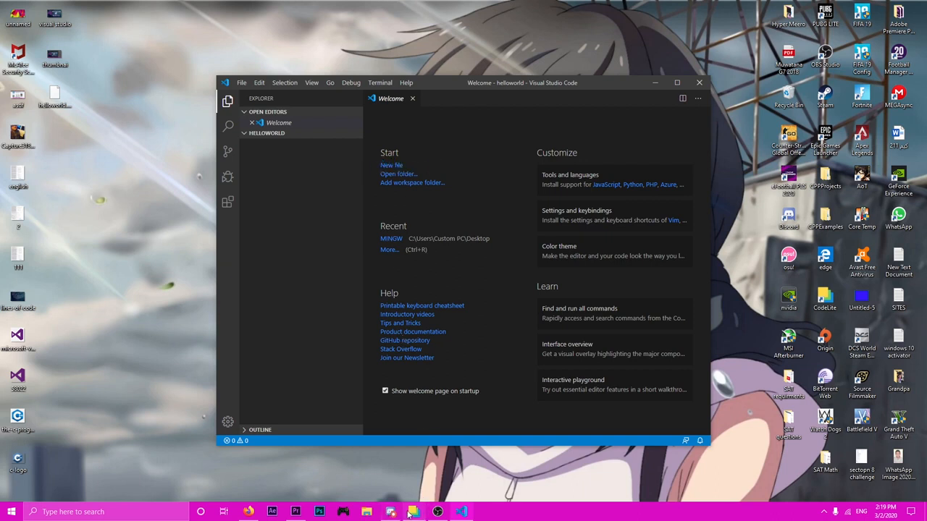
# Check the tutorial's section on adding a source code file in Firefox, and create a new file in Visual Studio Code.
pyautogui.click(295, 449)
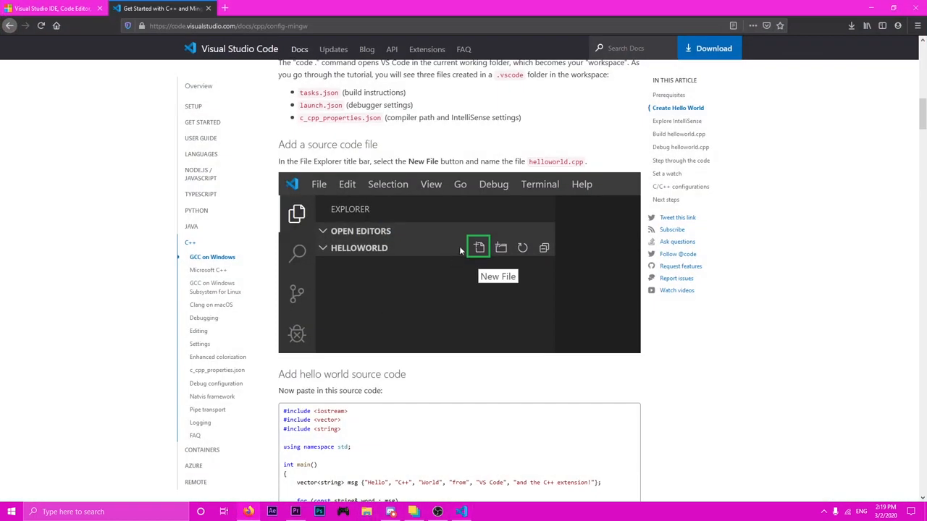
pyautogui.click(462, 513)
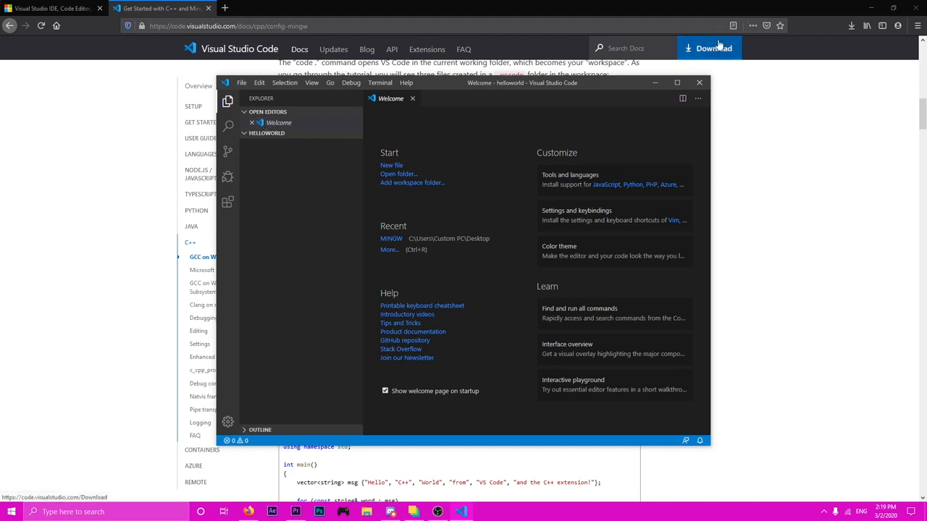
pyautogui.click(389, 165)
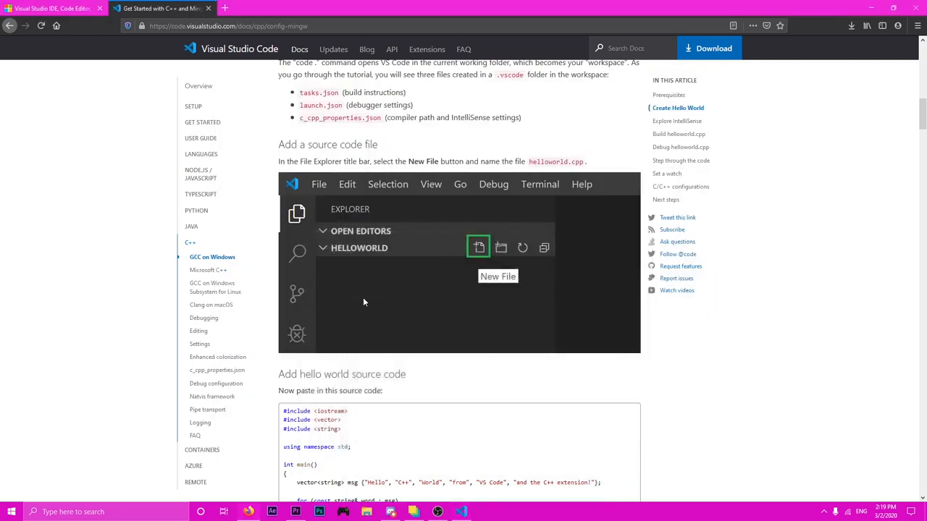
# Copy the complete hello world source code from the tutorial in Firefox and paste it into the new empty file in Visual Studio Code.
pyautogui.scroll(-3, 431, 281)
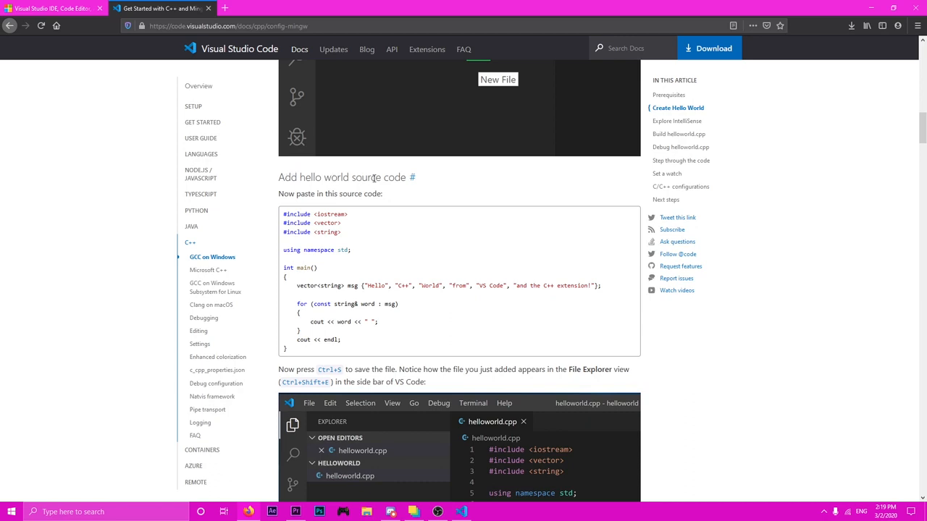
pyautogui.moveTo(279, 193); pyautogui.dragTo(381, 194)
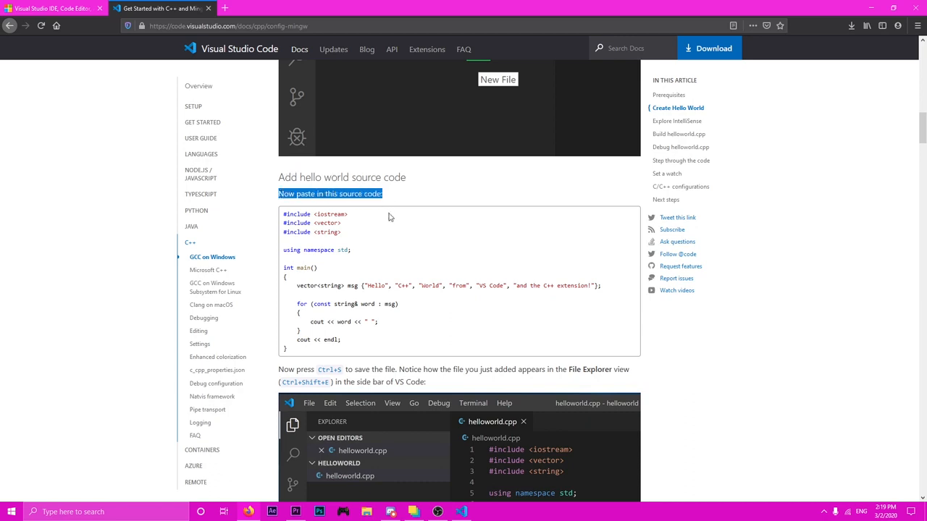
pyautogui.click(286, 210)
pyautogui.moveTo(285, 213); pyautogui.dragTo(335, 352)
pyautogui.hotkey('ctrl', 'c')
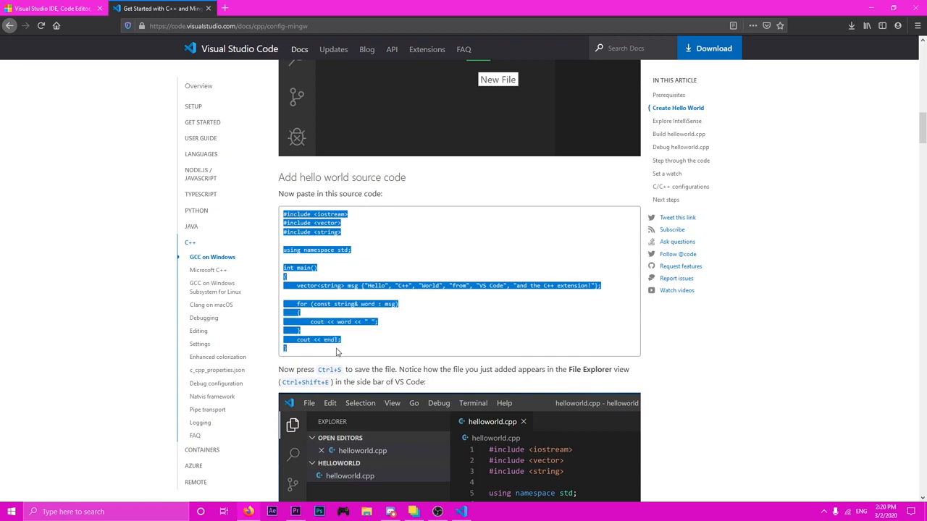
pyautogui.click(459, 513)
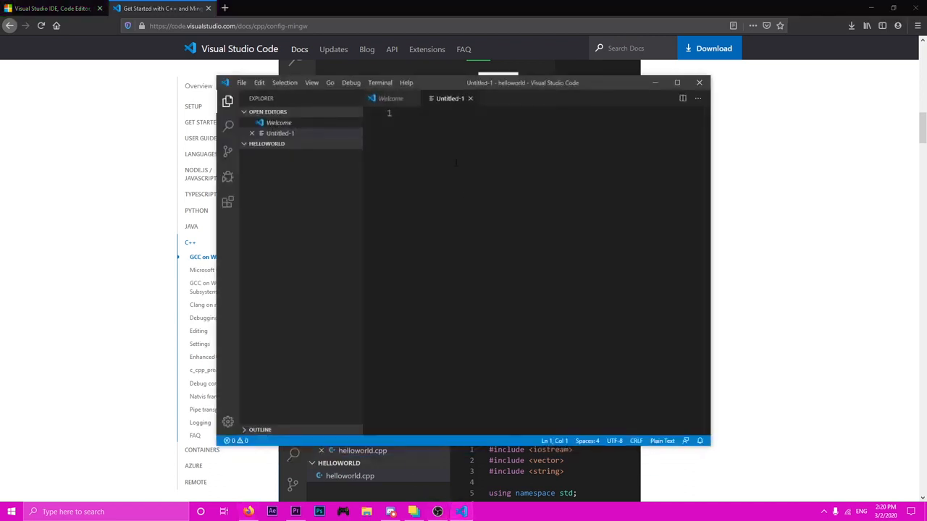
pyautogui.hotkey('ctrl', 'v')
pyautogui.click(655, 83)
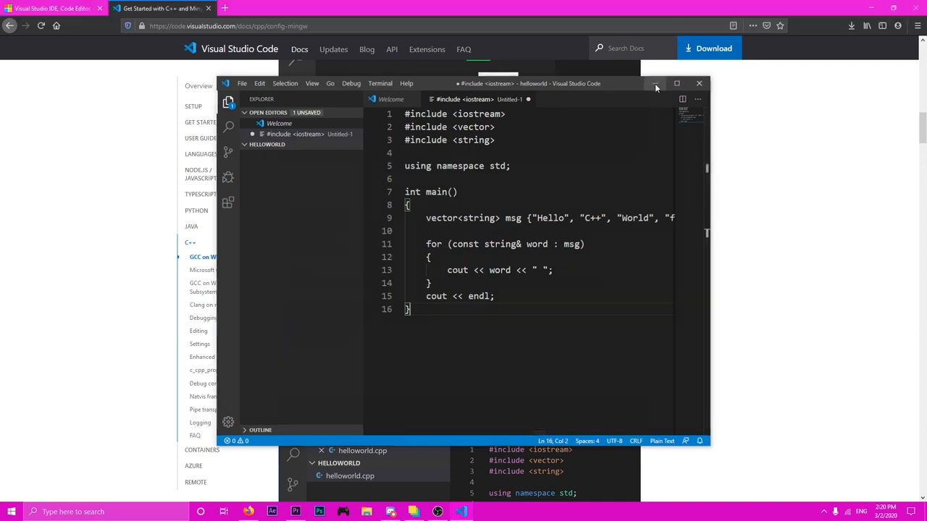
# Check the tutorial's saving instructions, and save the source file in Visual Studio Code as helloworld.cpp in the helloworld folder, using the All Files type.
pyautogui.scroll(-2, 391, 222)
pyautogui.click(309, 222)
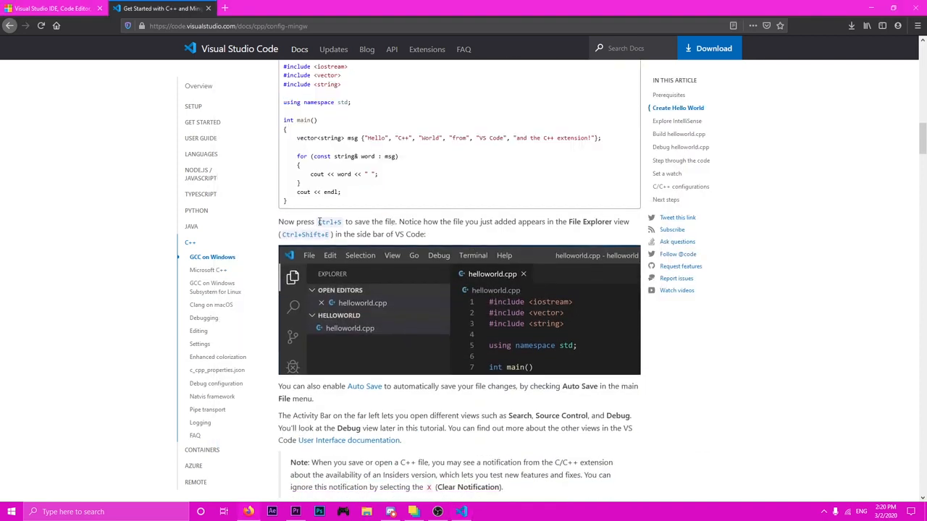
pyautogui.click(461, 512)
pyautogui.hotkey('ctrl', 's')
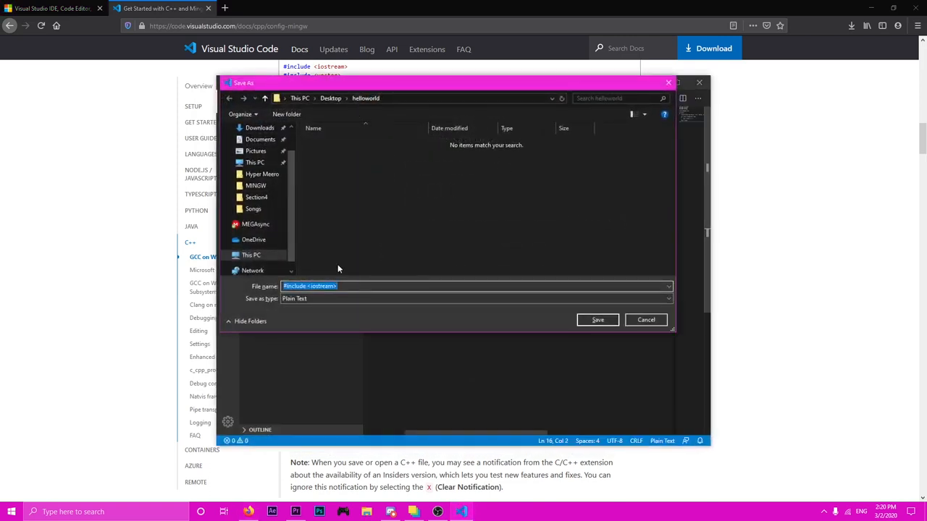
pyautogui.moveTo(638, 76); pyautogui.dragTo(742, 130)
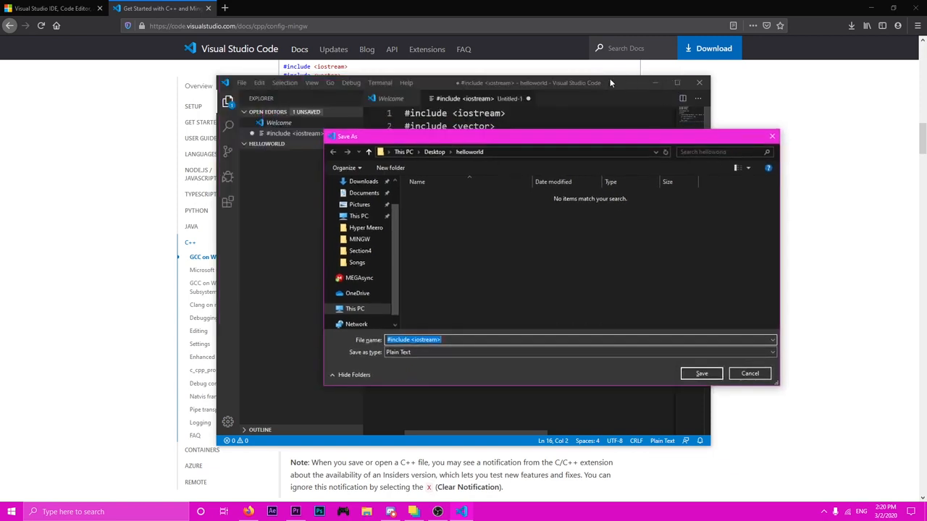
pyautogui.write('he')
pyautogui.click(506, 351)
pyautogui.scroll(5, 425, 144)
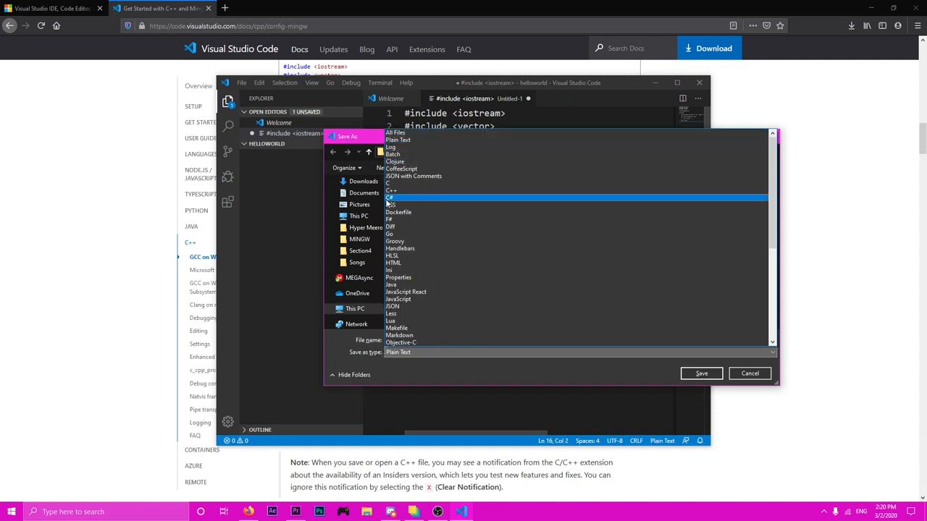
pyautogui.click(402, 134)
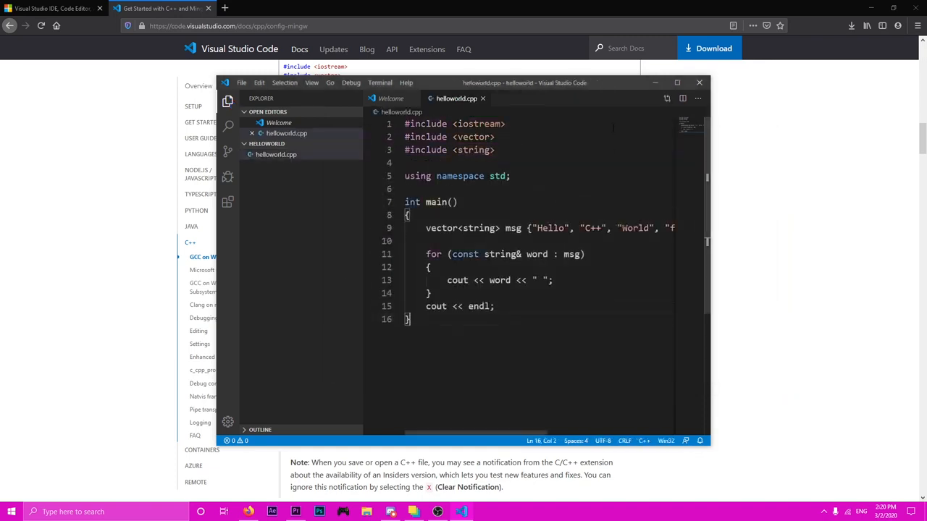
# Check the tutorial's Explore IntelliSense section in Firefox, and try out member completion for msg. on line 10 of helloworld.cpp, removing the test text.
pyautogui.click(652, 84)
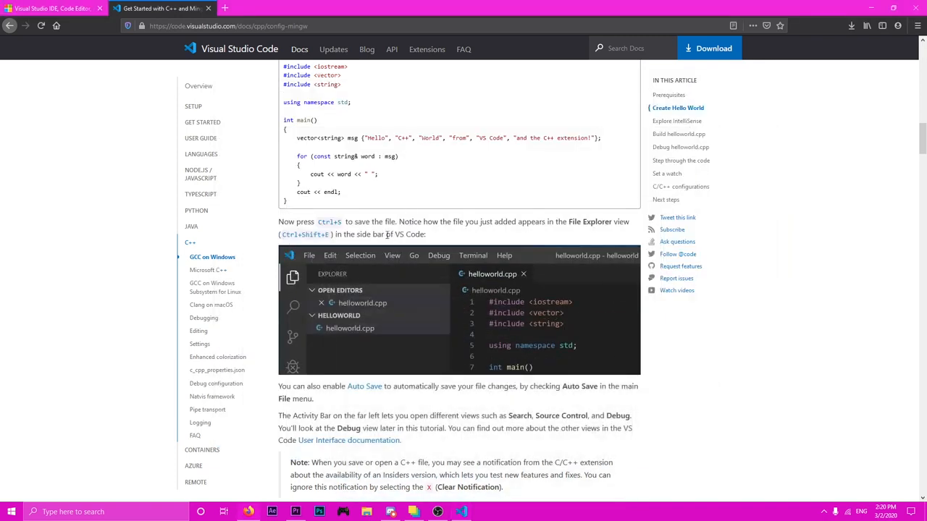
pyautogui.scroll(-1, 369, 237)
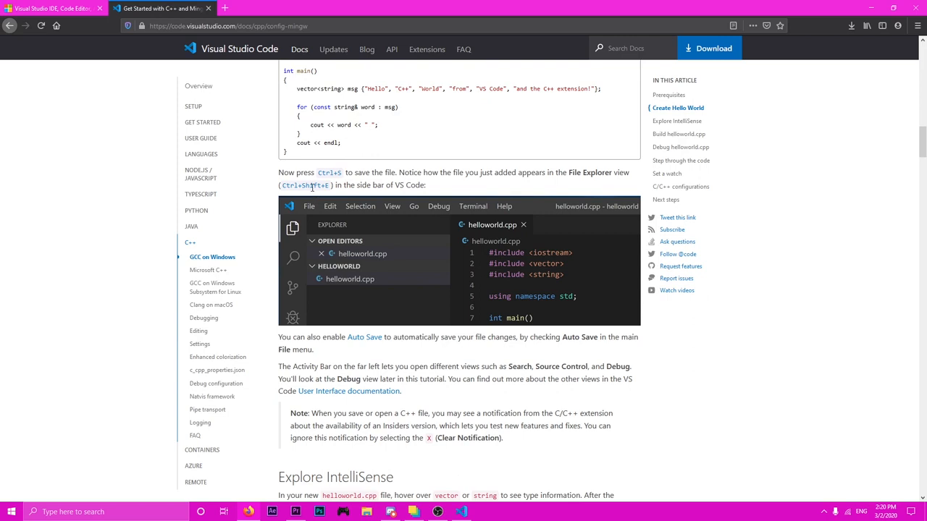
pyautogui.scroll(-5, 364, 205)
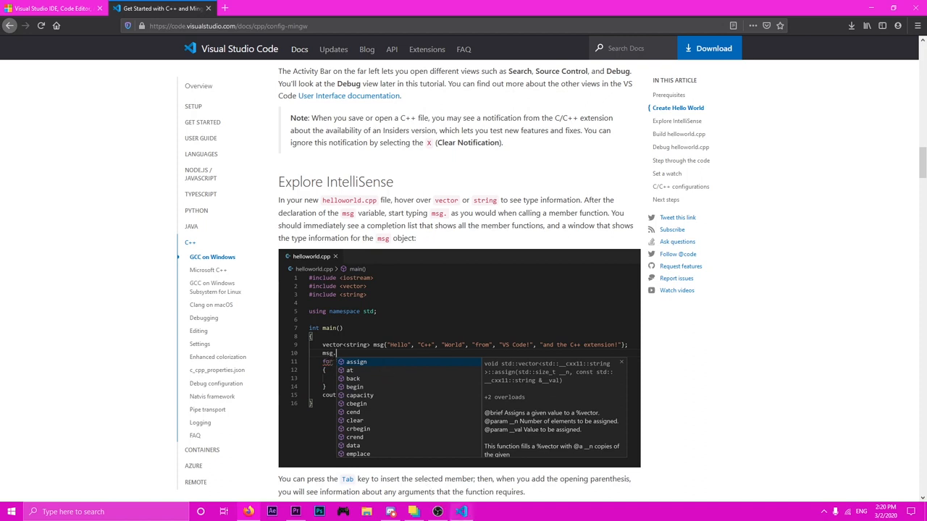
pyautogui.click(461, 512)
pyautogui.click(407, 242)
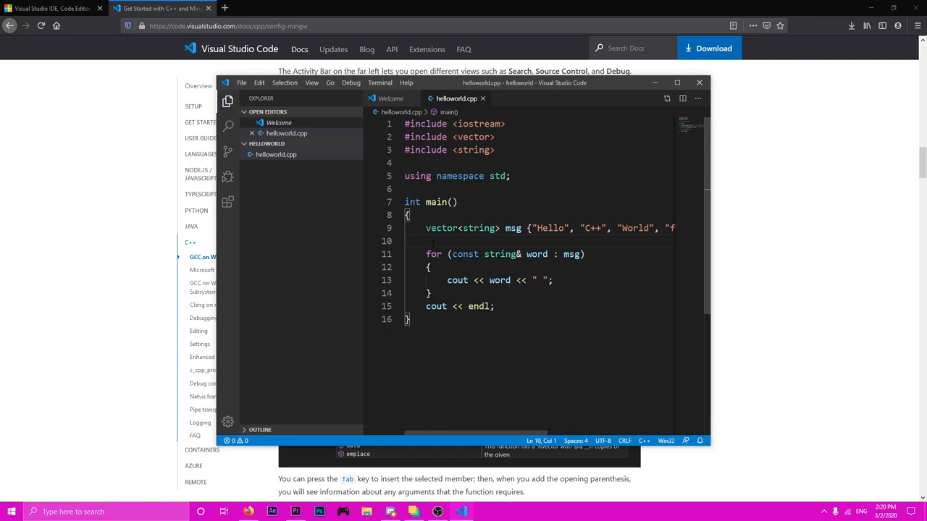
pyautogui.press('Tab')
pyautogui.write('msg.')
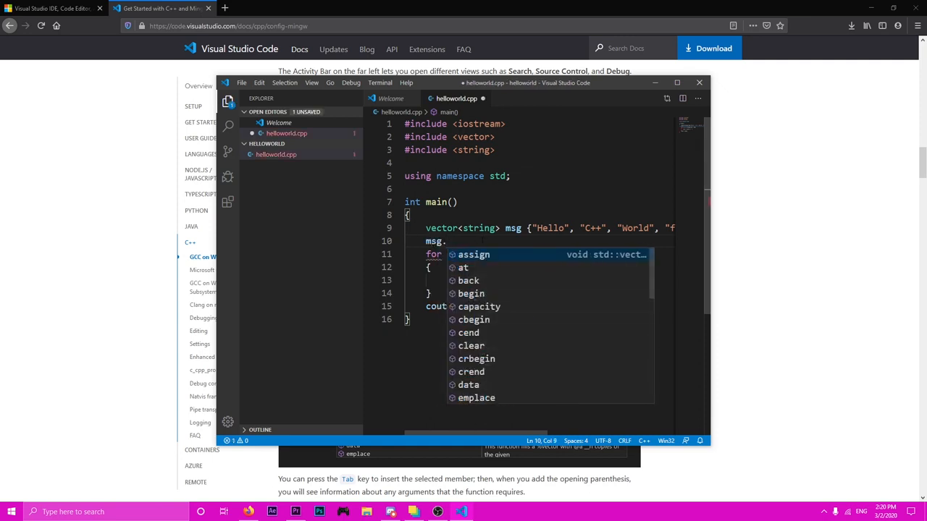
pyautogui.click(469, 415)
pyautogui.moveTo(451, 242); pyautogui.dragTo(425, 242)
pyautogui.press('BackSpace')
# Return to Firefox and read the tutorial's Build helloworld.cpp section, highlighting the instruction for configuring the default build task.
pyautogui.click(444, 5)
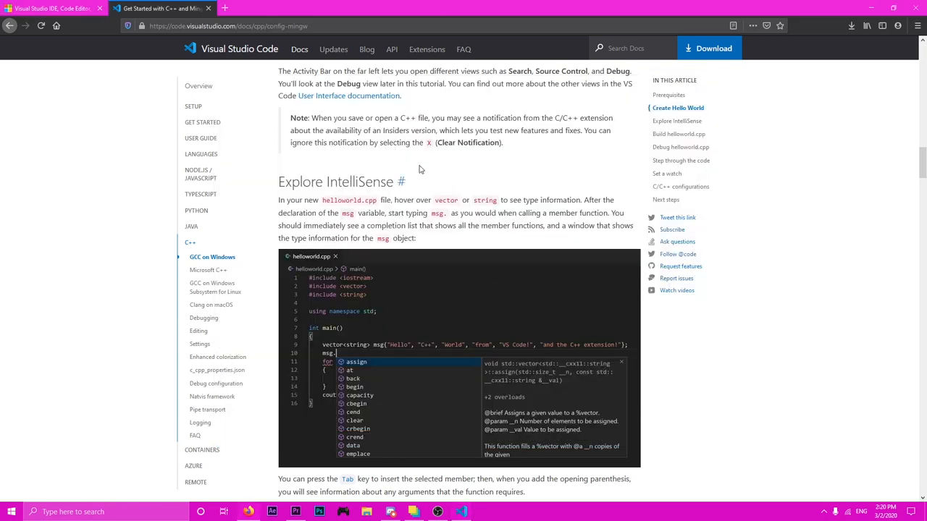
pyautogui.scroll(-3, 393, 221)
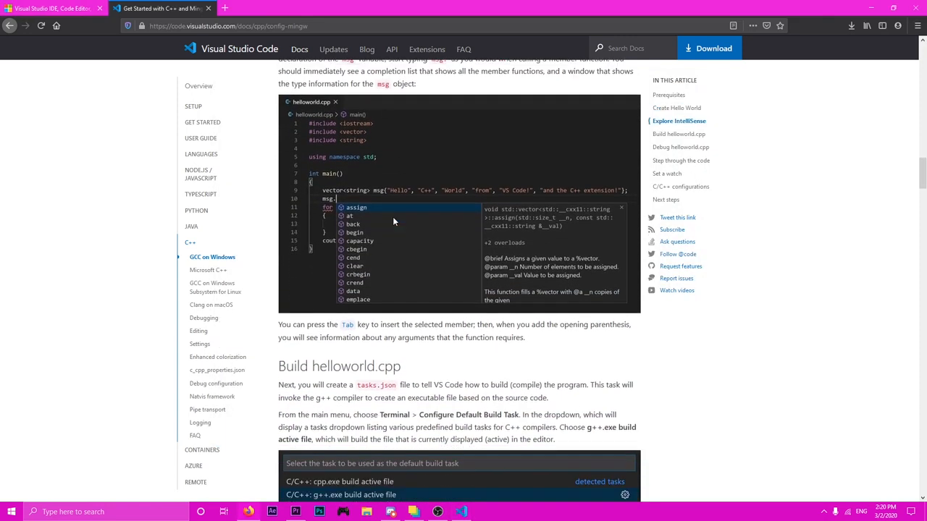
pyautogui.scroll(-3, 393, 221)
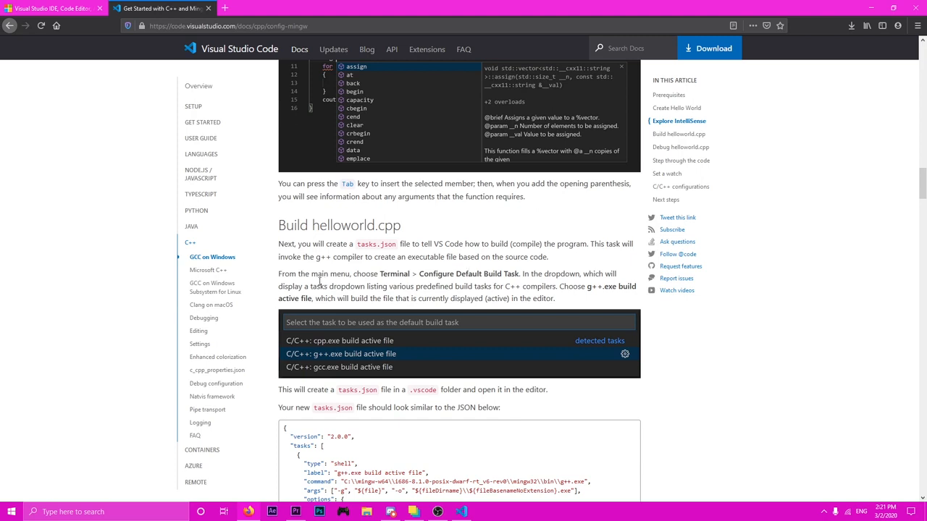
pyautogui.moveTo(380, 275); pyautogui.dragTo(522, 274)
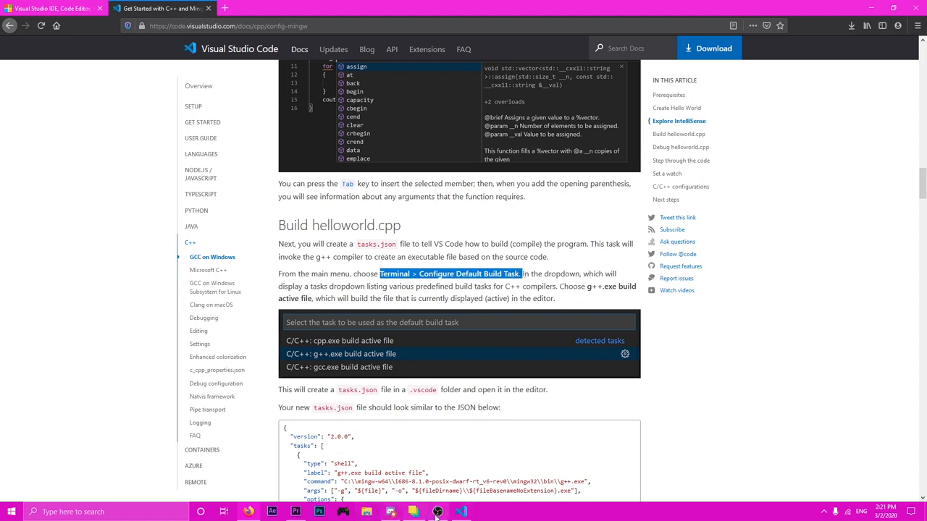
# Configure the default build task in Visual Studio Code as C/C++: g++.exe build active file, checking the tutorial for the right task.
pyautogui.click(461, 512)
pyautogui.click(380, 83)
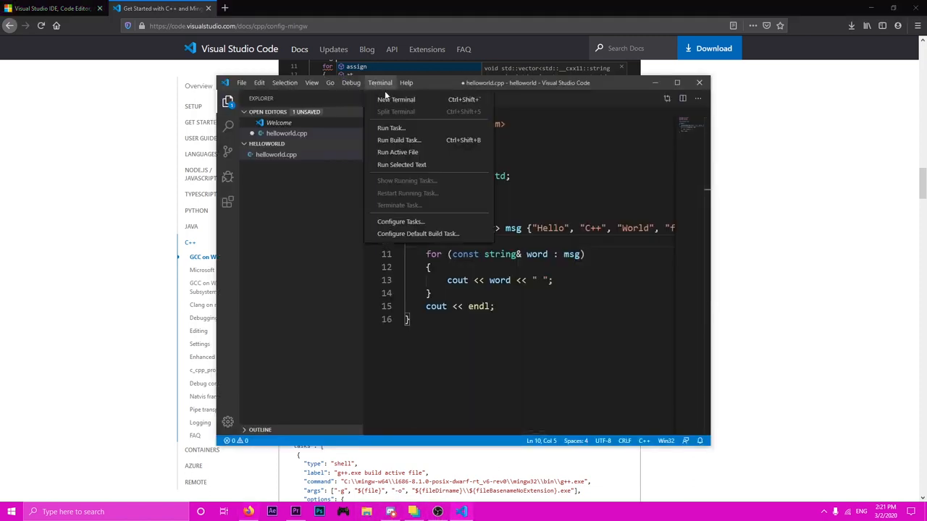
pyautogui.click(404, 235)
pyautogui.hotkey('alt', 'Tab')
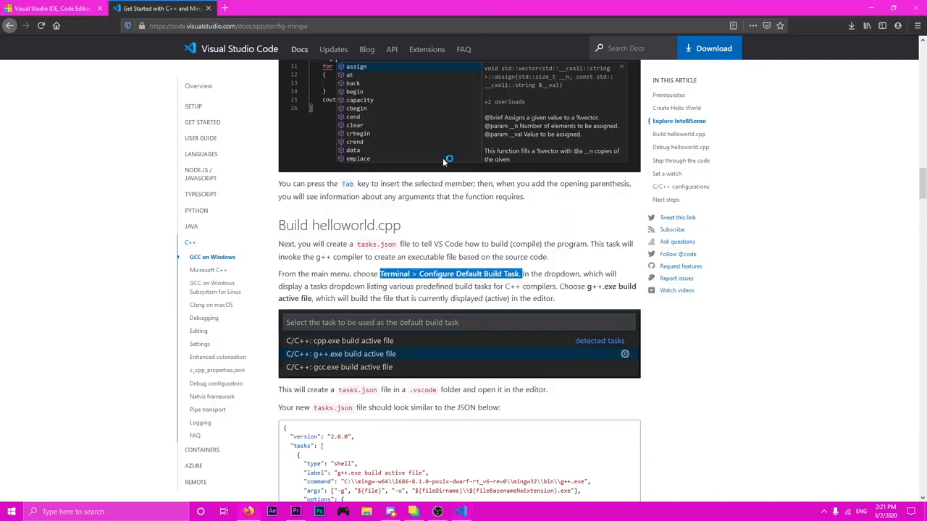
pyautogui.scroll(-2, 444, 161)
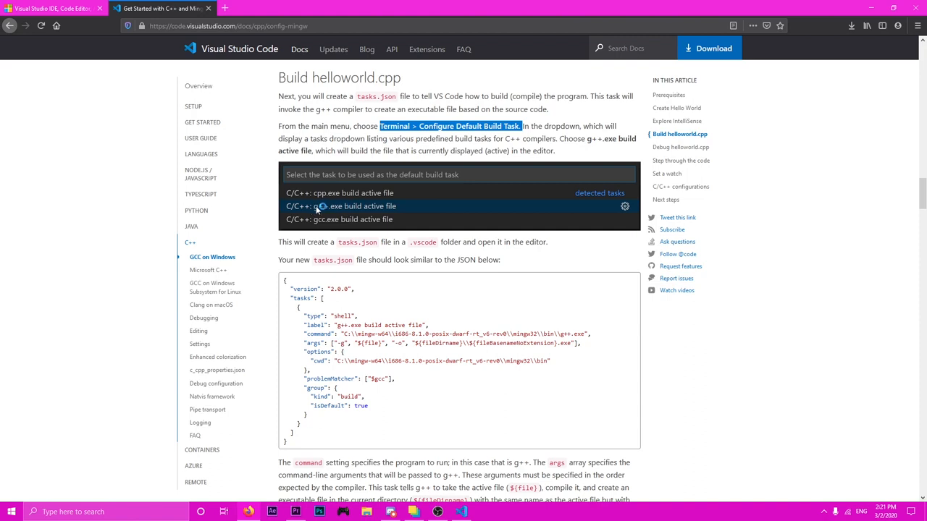
pyautogui.scroll(-1, 469, 428)
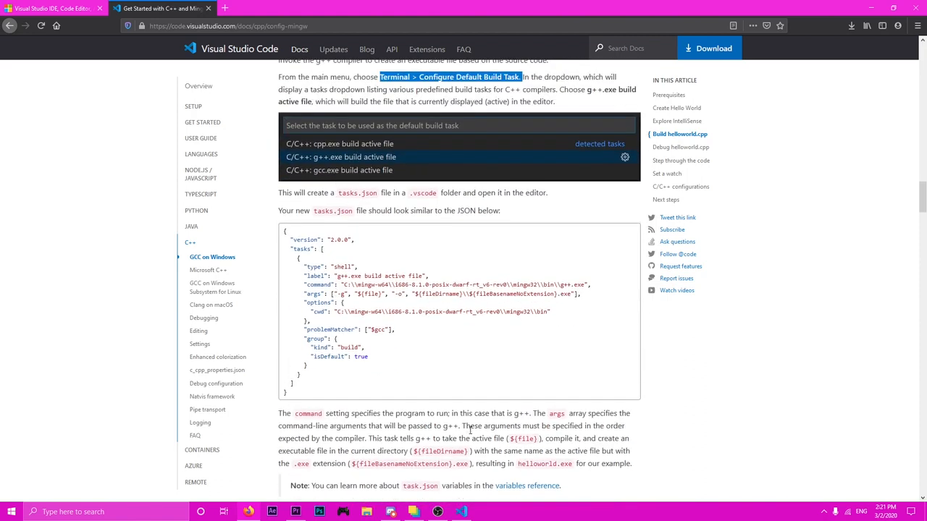
pyautogui.click(464, 513)
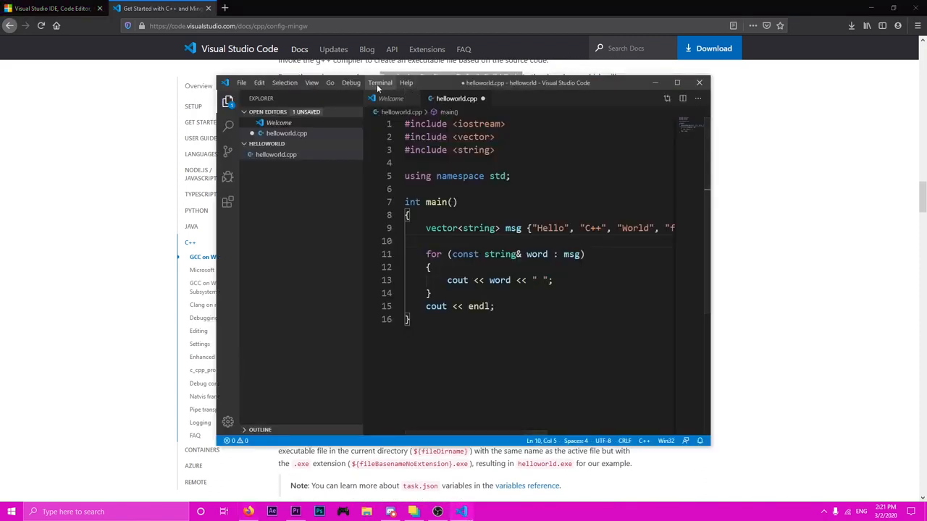
pyautogui.click(378, 83)
pyautogui.click(418, 233)
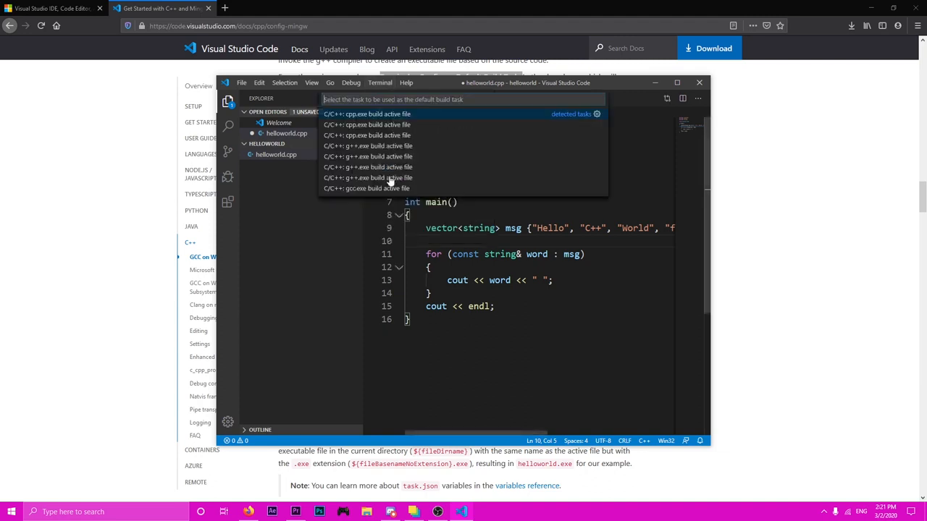
pyautogui.click(368, 146)
# Compare the generated tasks.json in Visual Studio Code with the tutorial's sample JSON in Firefox, including the version value.
pyautogui.click(494, 6)
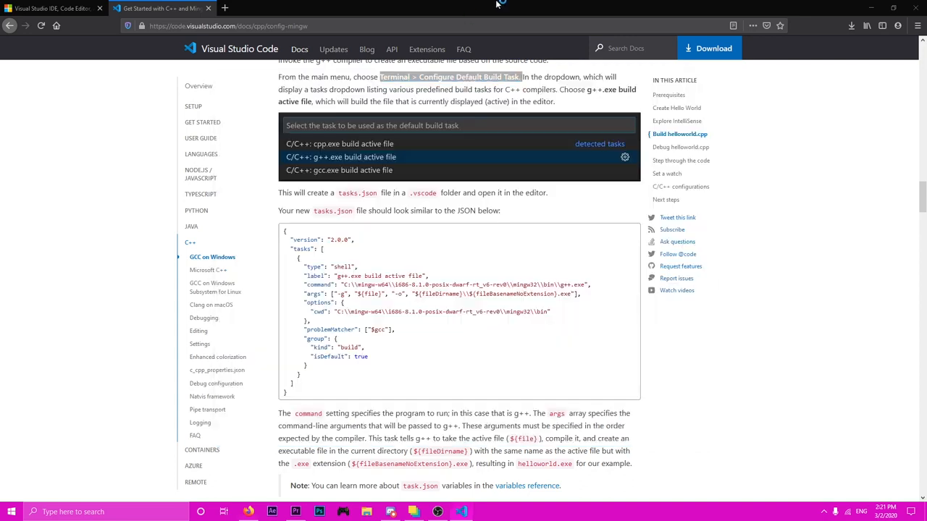
pyautogui.scroll(-1, 364, 267)
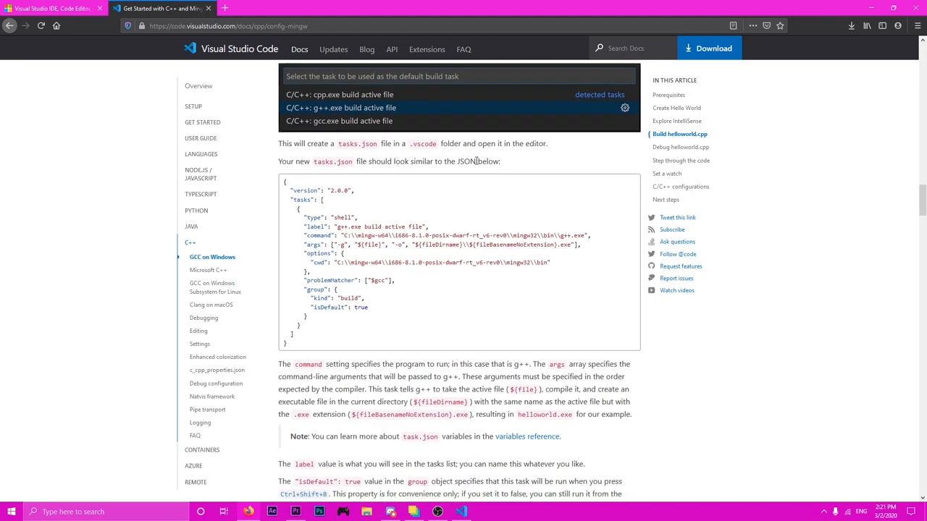
pyautogui.scroll(-1, 463, 174)
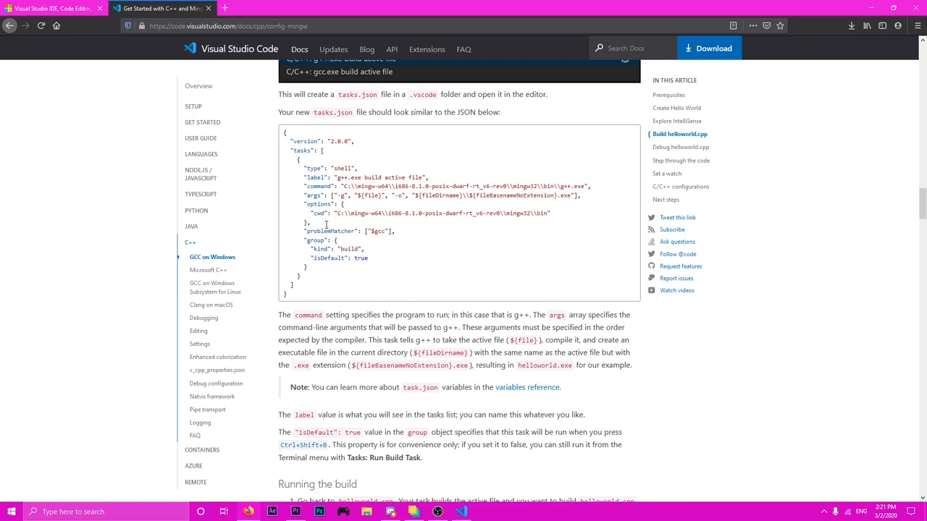
pyautogui.click(461, 512)
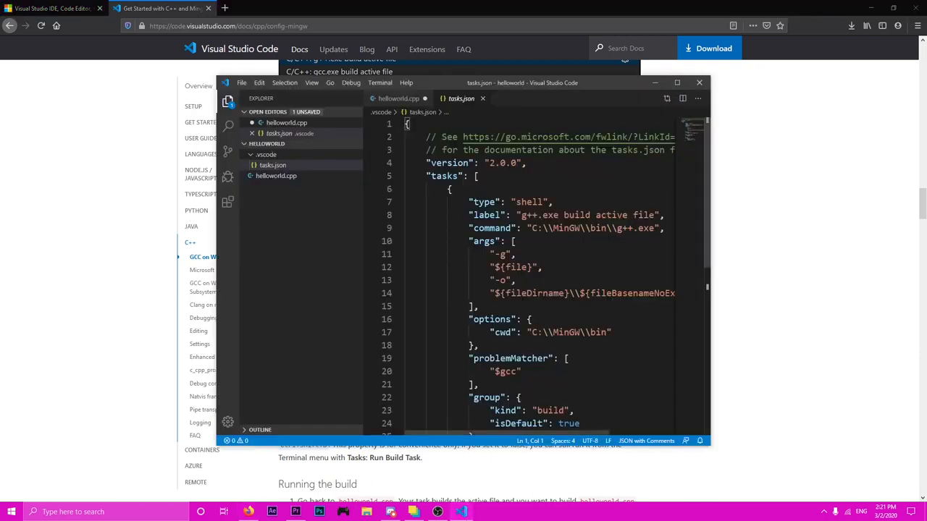
pyautogui.click(461, 512)
pyautogui.scroll(-1, 316, 122)
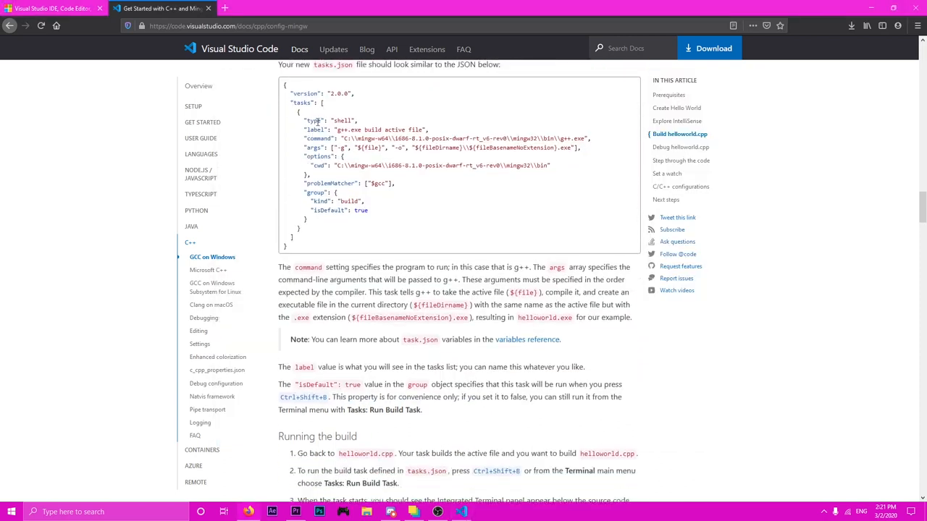
pyautogui.click(453, 513)
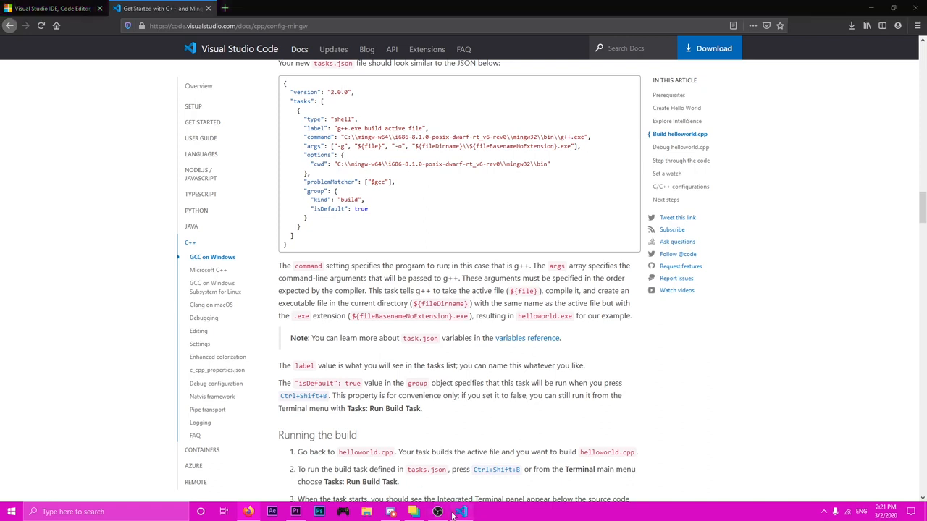
pyautogui.moveTo(490, 164); pyautogui.dragTo(517, 164)
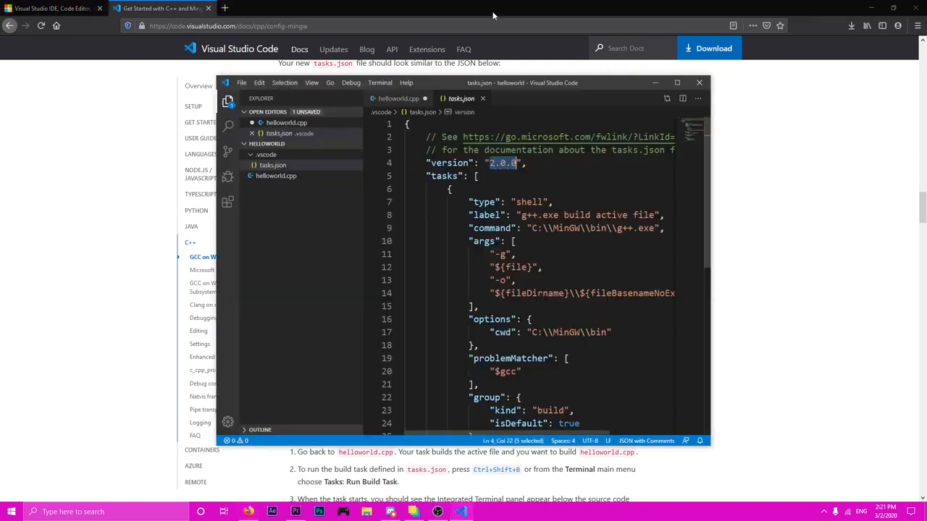
# Read the tutorial's Running the build section in Firefox, and run the default build task on helloworld.cpp in Visual Studio Code.
pyautogui.click(494, 12)
pyautogui.scroll(-1, 346, 266)
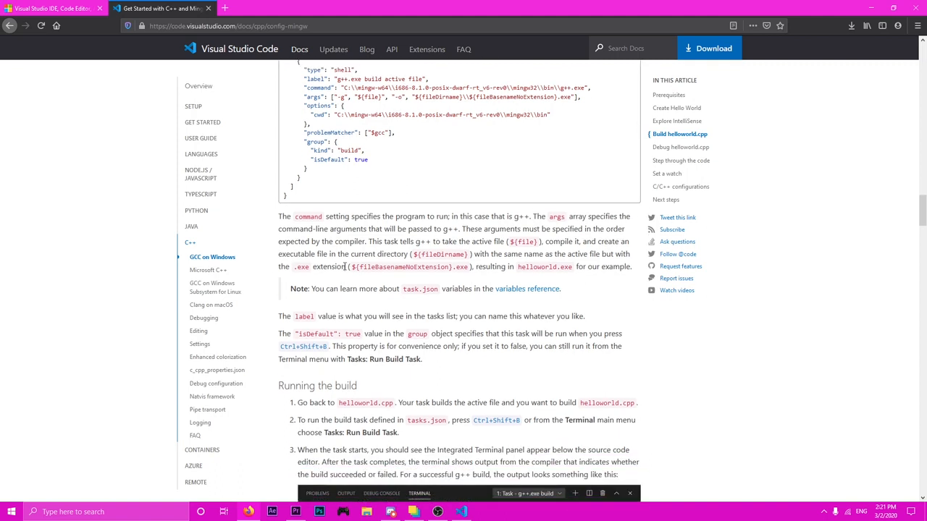
pyautogui.scroll(-1, 339, 337)
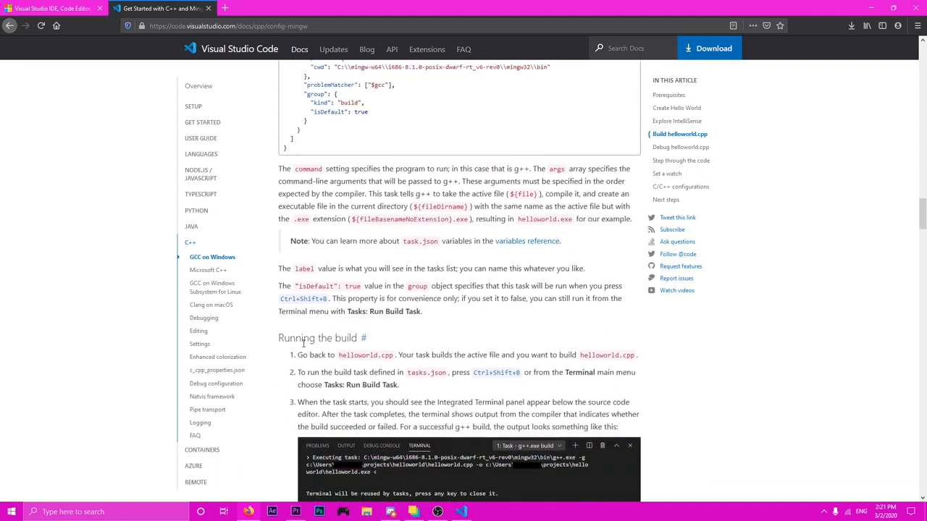
pyautogui.scroll(-1, 319, 346)
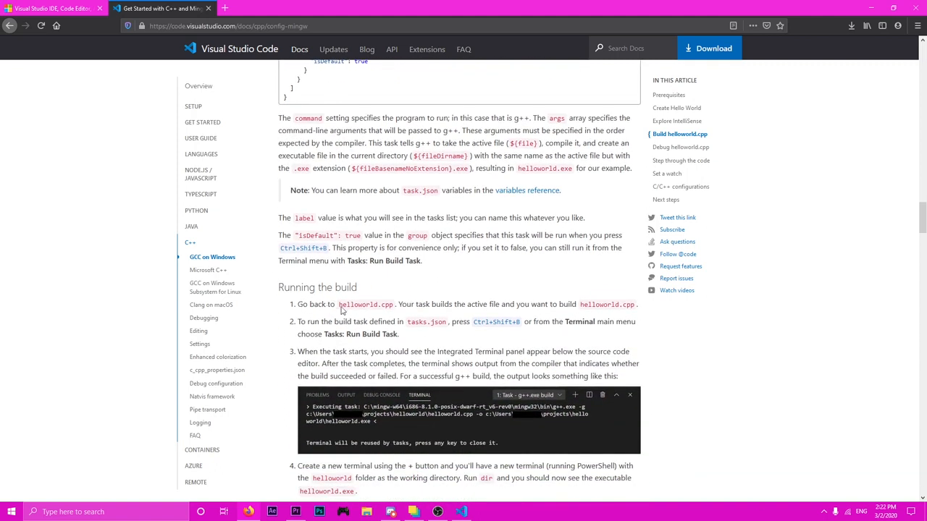
pyautogui.scroll(-1, 377, 316)
pyautogui.scroll(-1, 384, 301)
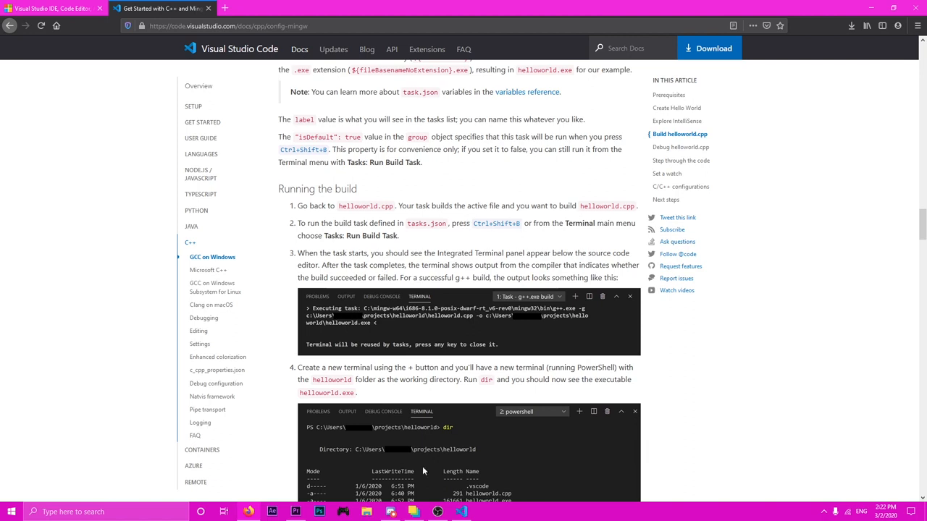
pyautogui.hotkey('alt', 'Tab')
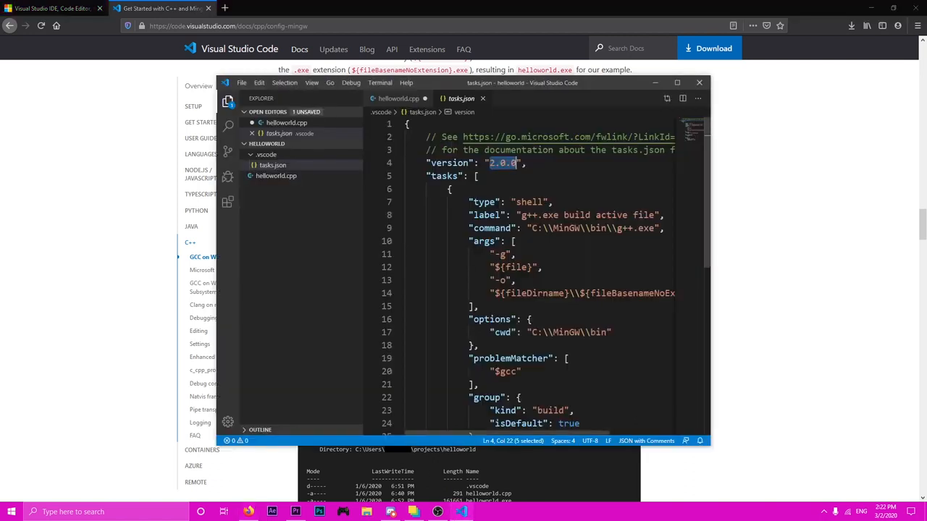
pyautogui.click(479, 164)
pyautogui.click(393, 99)
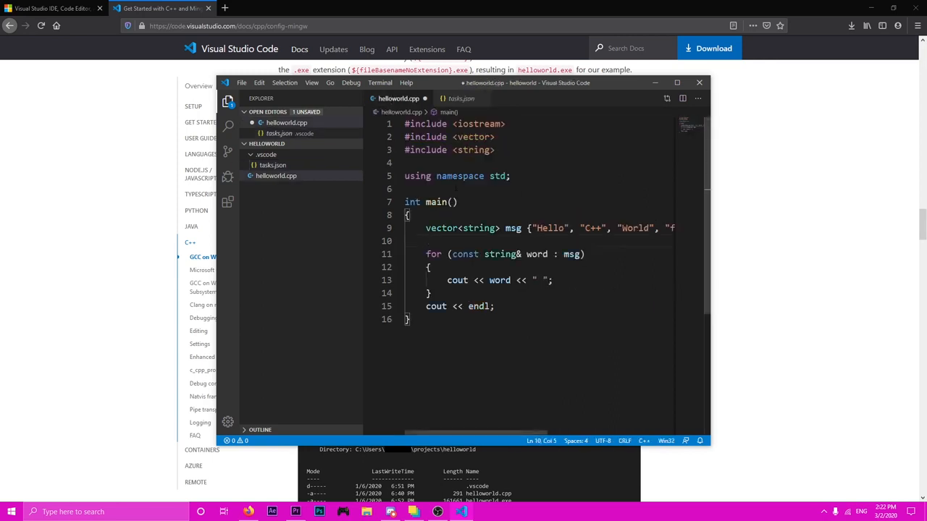
pyautogui.hotkey('ctrl', 'shift', 'b')
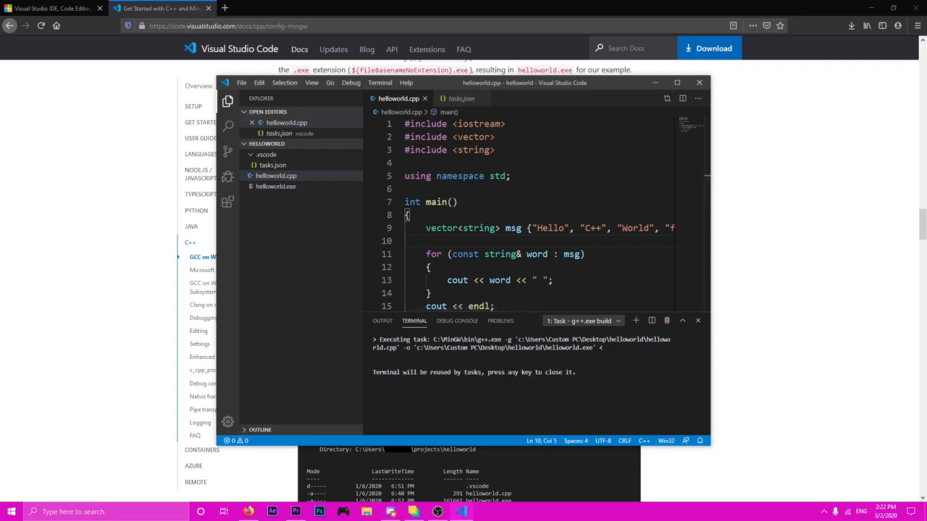
pyautogui.press('Return')
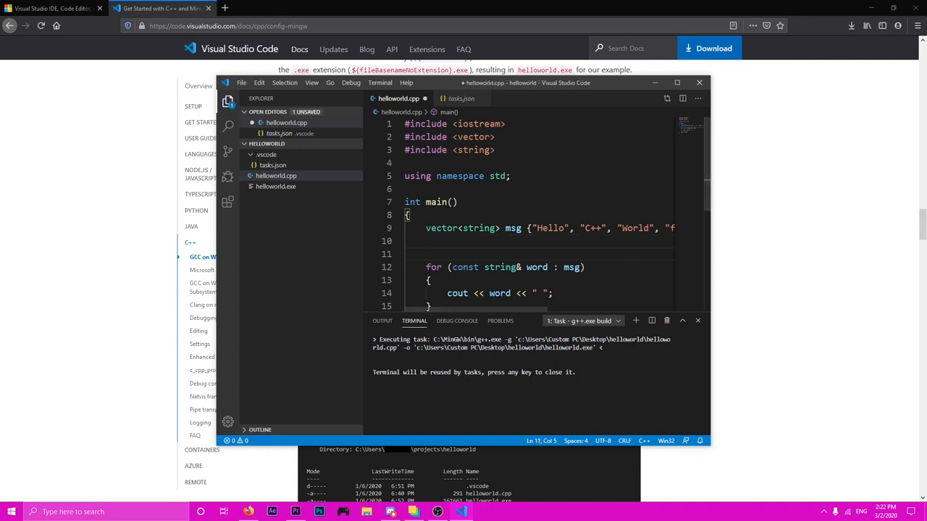
# Read the tutorial's instruction for creating a new terminal in Firefox, and open a new PowerShell terminal in Visual Studio Code.
pyautogui.hotkey('alt', 'Tab')
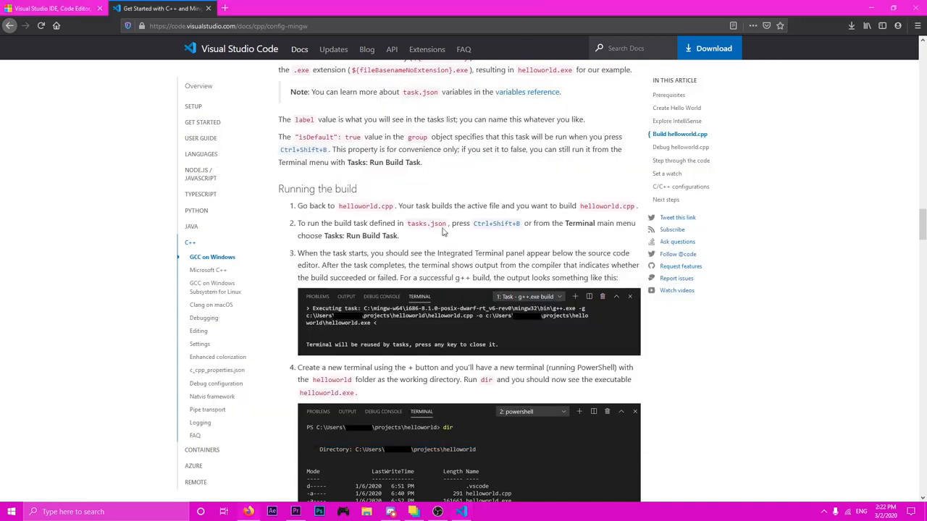
pyautogui.scroll(-1, 375, 237)
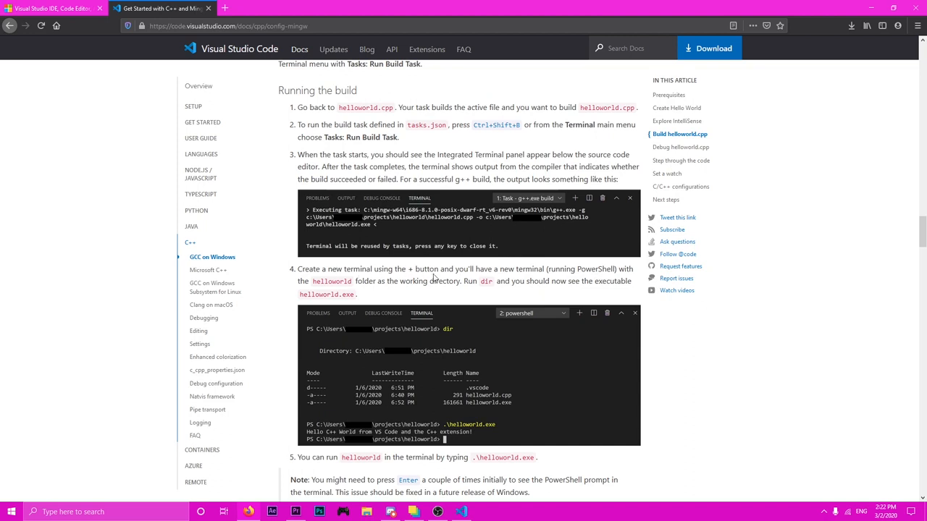
pyautogui.scroll(-1, 436, 277)
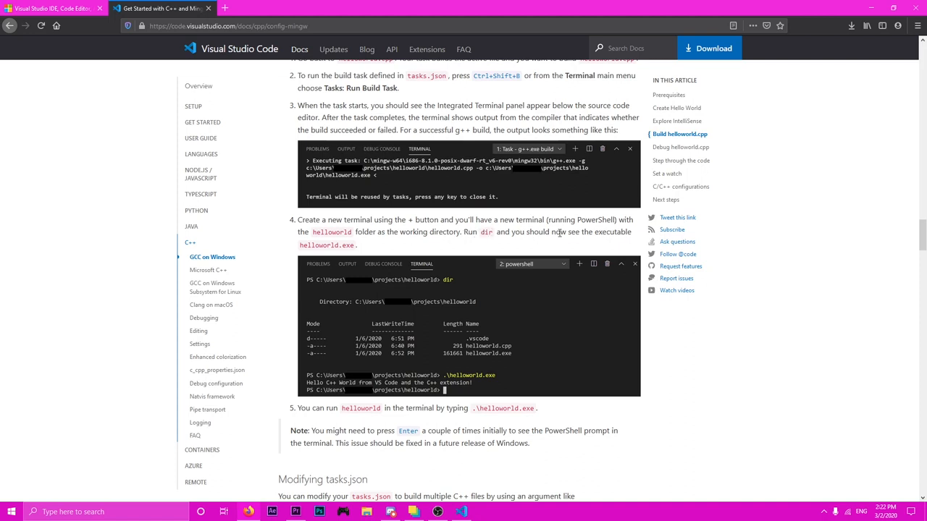
pyautogui.doubleClick(300, 246)
pyautogui.click(460, 256)
pyautogui.click(461, 512)
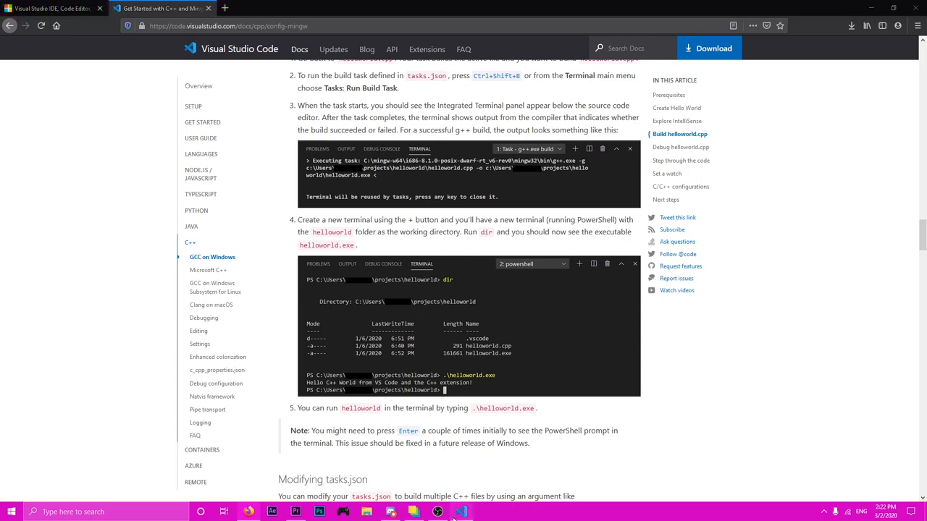
pyautogui.click(636, 320)
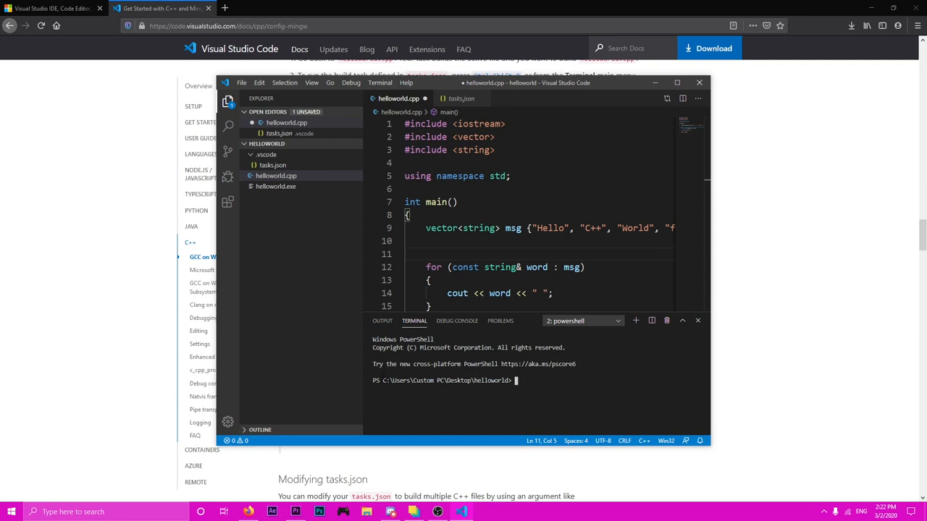
pyautogui.moveTo(374, 381); pyautogui.dragTo(546, 381)
pyautogui.click(546, 381)
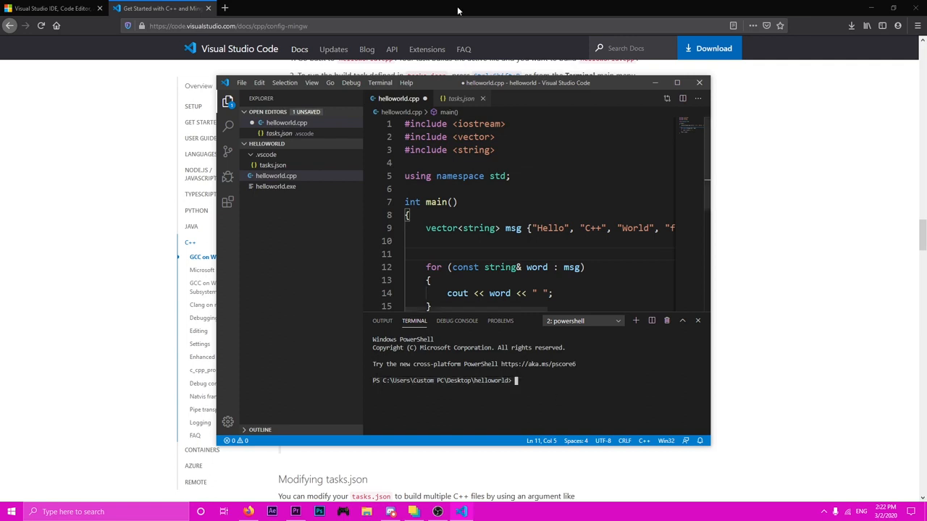
# Copy the command .\helloworld.exe from the tutorial in Firefox and run it in Visual Studio Code's PowerShell terminal.
pyautogui.click(458, 9)
pyautogui.scroll(-3, 432, 313)
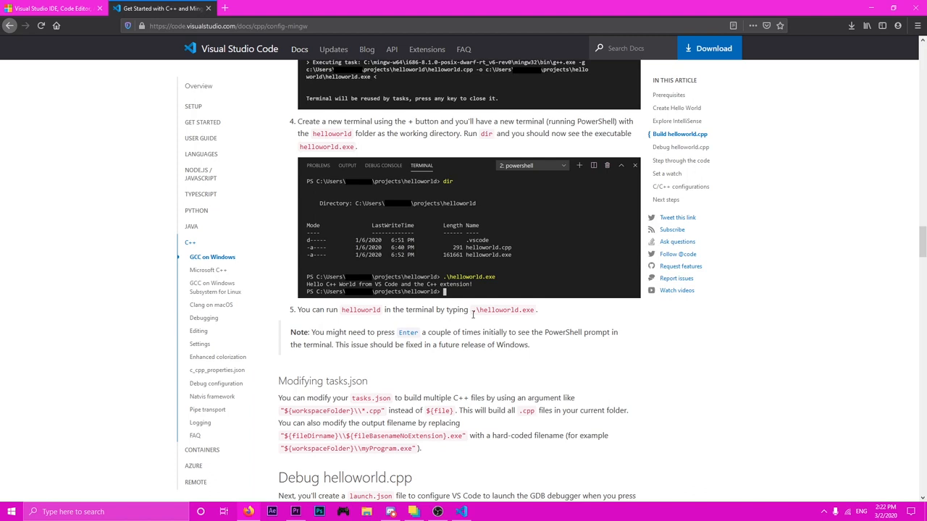
pyautogui.moveTo(472, 312); pyautogui.dragTo(538, 313)
pyautogui.click(528, 310)
pyautogui.moveTo(472, 310); pyautogui.dragTo(533, 310)
pyautogui.rightClick(533, 310)
pyautogui.click(537, 321)
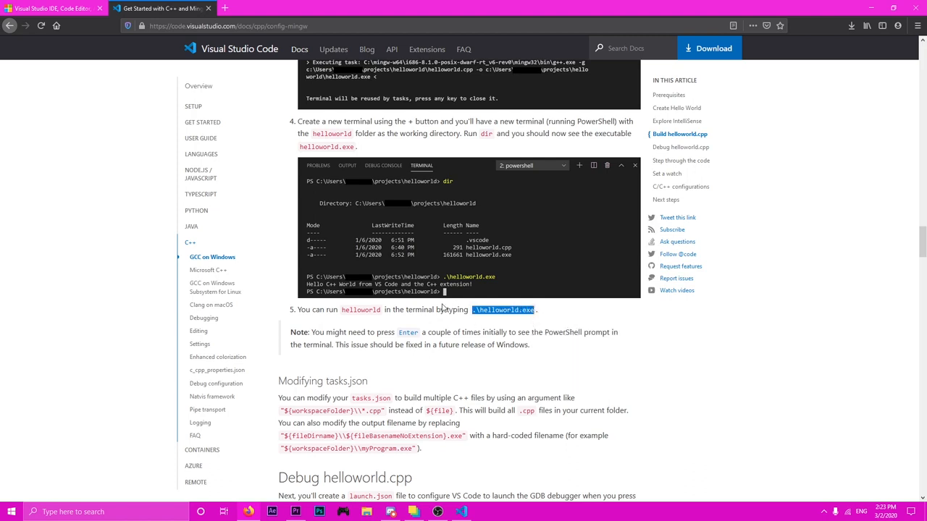
pyautogui.click(461, 512)
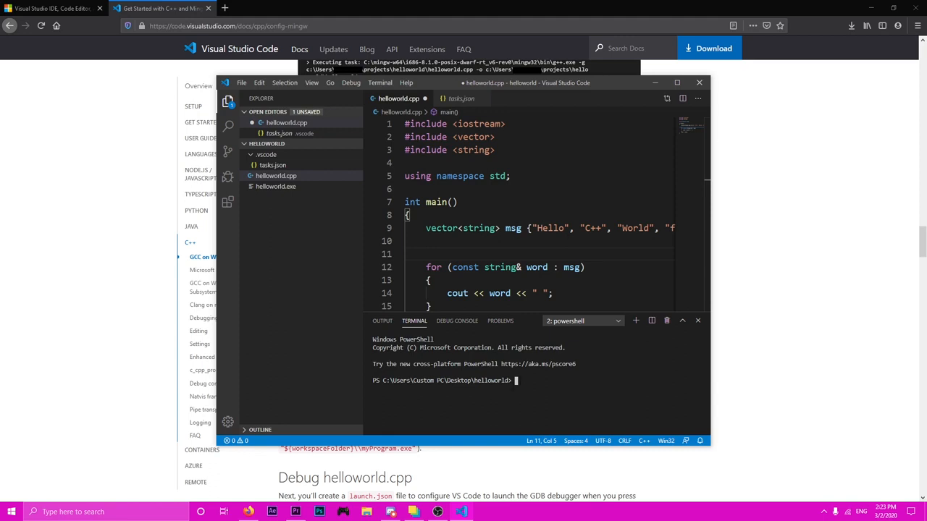
pyautogui.hotkey('ctrl', 'v')
pyautogui.press('Return')
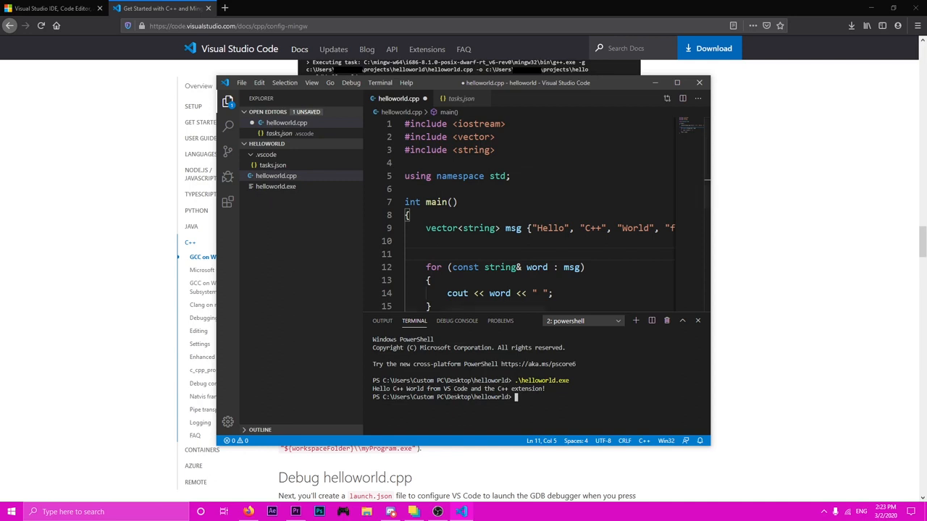
# Read the tutorial's Modifying tasks.json and Debug helloworld.cpp sections in Firefox, highlighting the launch.json file name and the GDB debugger mention.
pyautogui.hotkey('alt', 'Tab')
pyautogui.scroll(-2, 429, 222)
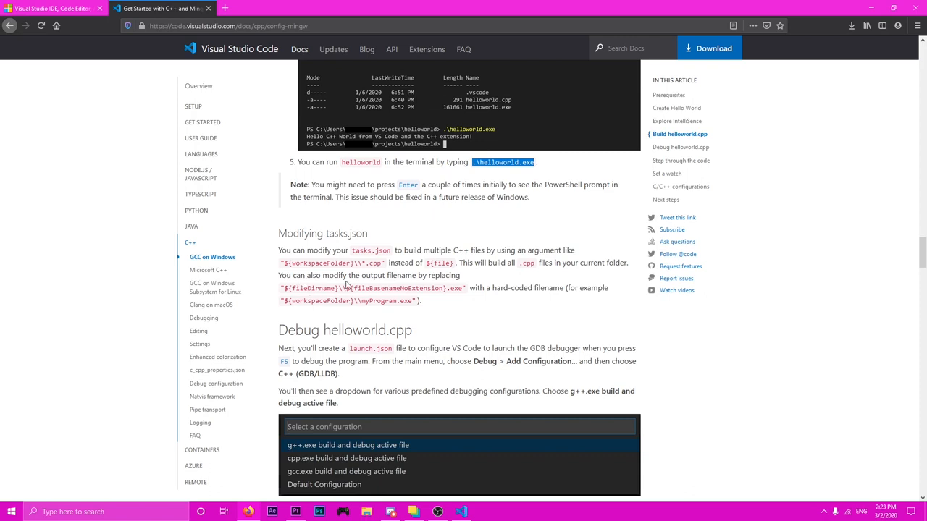
pyautogui.scroll(-1, 443, 288)
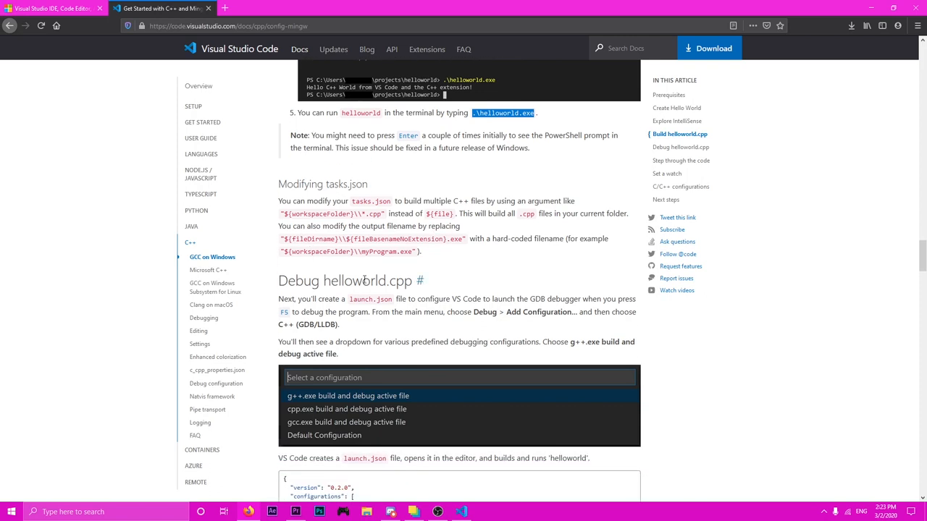
pyautogui.scroll(-1, 297, 268)
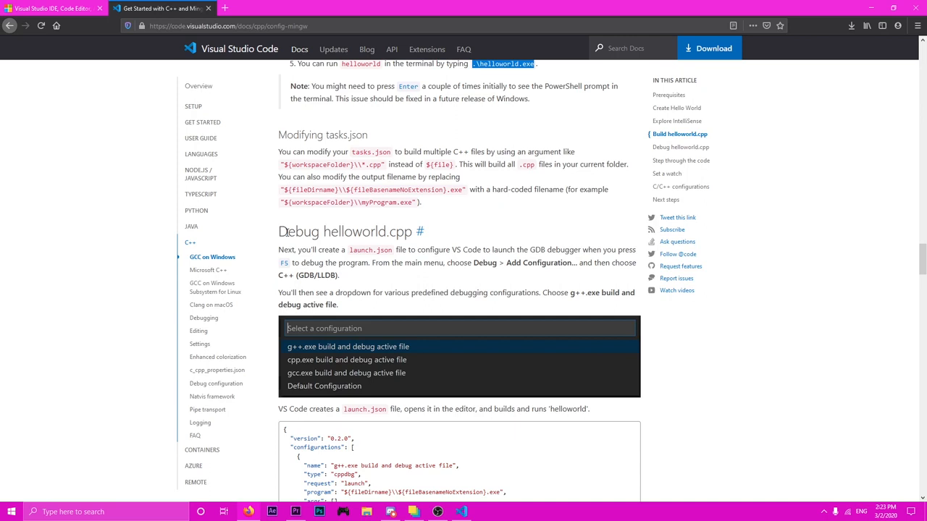
pyautogui.moveTo(273, 233); pyautogui.dragTo(426, 234)
pyautogui.click(508, 226)
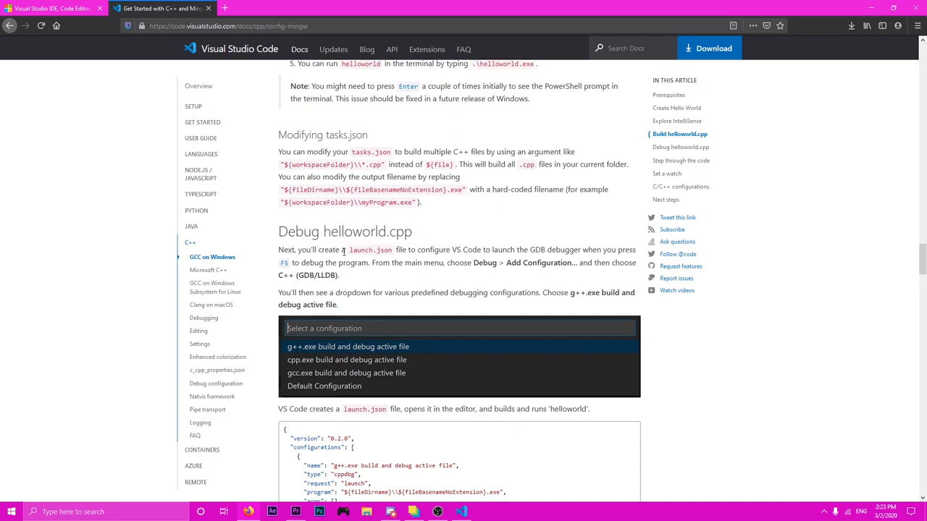
pyautogui.moveTo(350, 249); pyautogui.dragTo(392, 250)
pyautogui.click(391, 250)
pyautogui.moveTo(350, 251); pyautogui.dragTo(386, 251)
pyautogui.click(419, 247)
pyautogui.moveTo(530, 251); pyautogui.dragTo(549, 250)
pyautogui.click(598, 253)
pyautogui.scroll(-2, 435, 428)
pyautogui.scroll(-1, 327, 207)
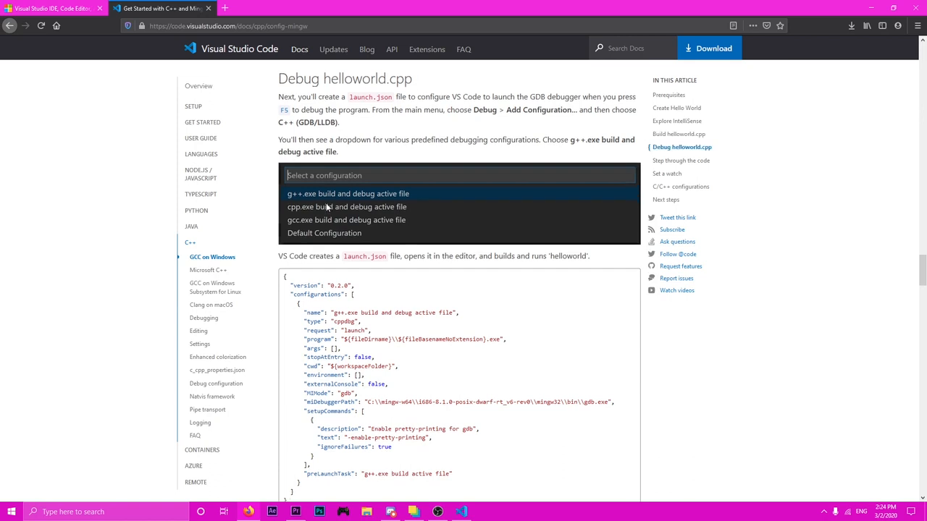
# Check the tutorial's debug configuration instructions in Firefox and save helloworld.cpp in Visual Studio Code.
pyautogui.click(461, 511)
pyautogui.click(540, 165)
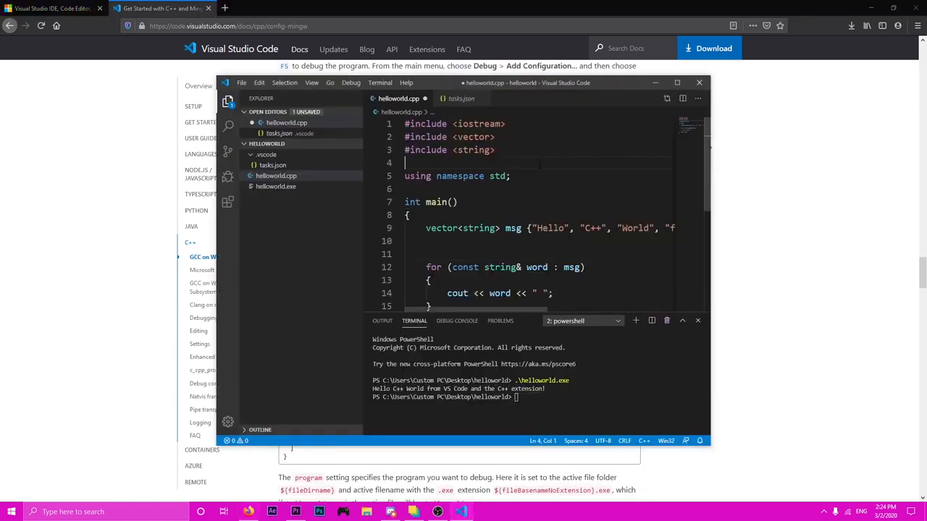
pyautogui.click(312, 75)
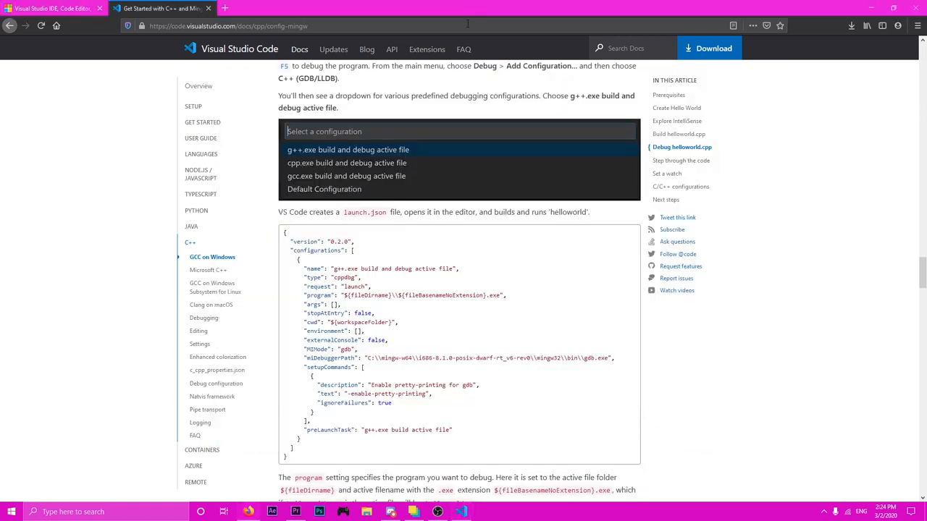
pyautogui.click(461, 511)
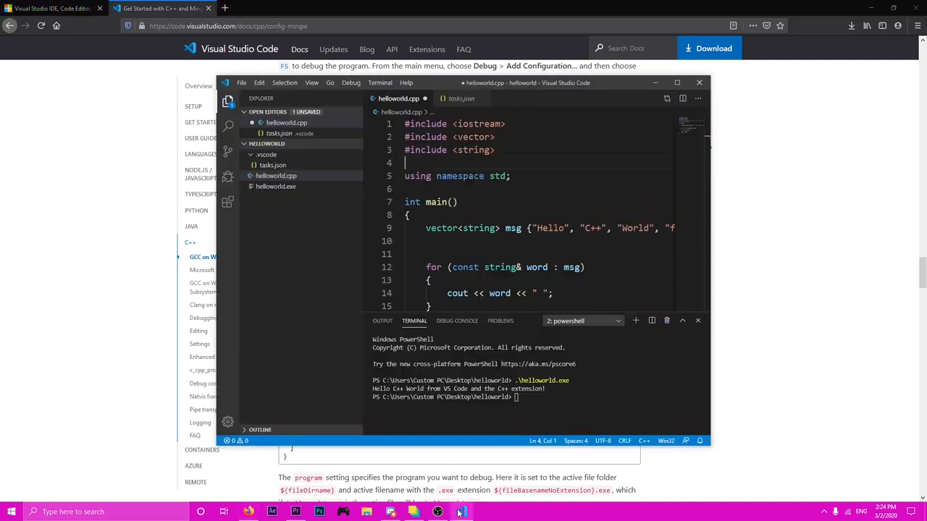
pyautogui.click(461, 3)
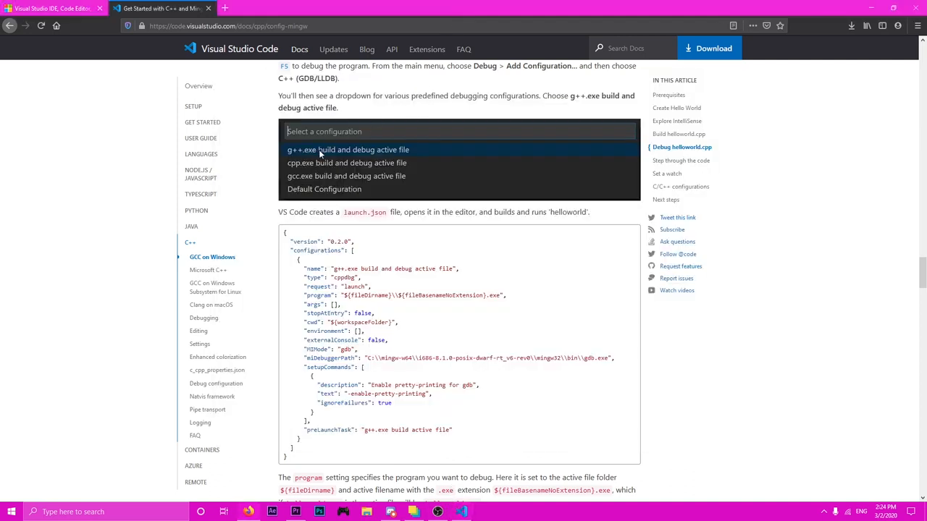
pyautogui.click(462, 512)
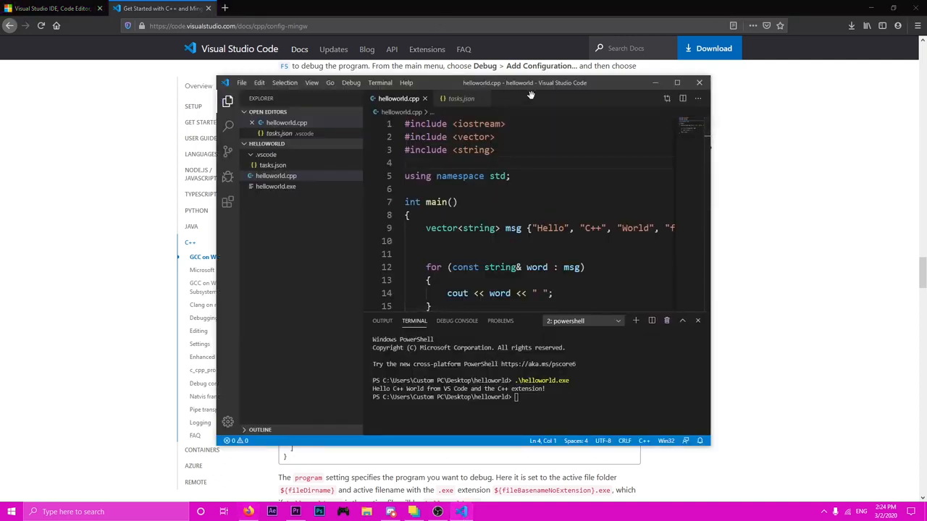
pyautogui.press('F5')
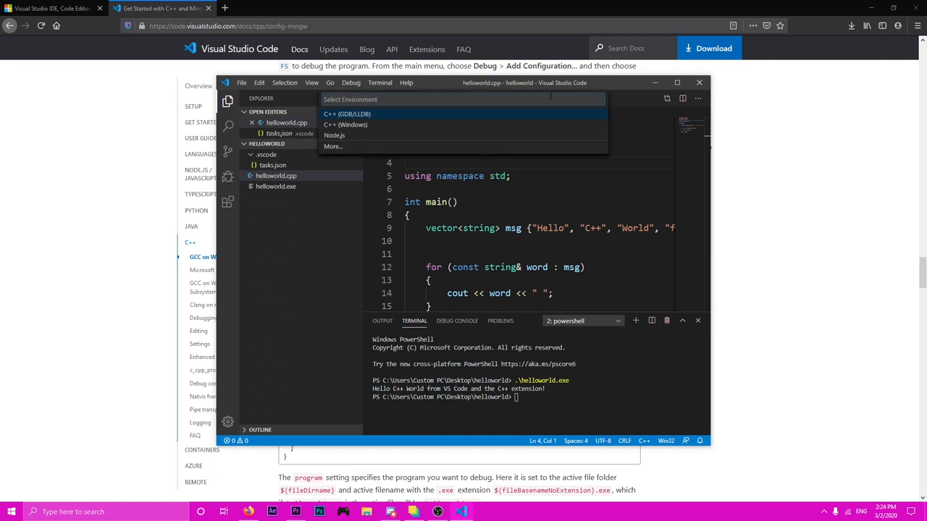
pyautogui.click(383, 116)
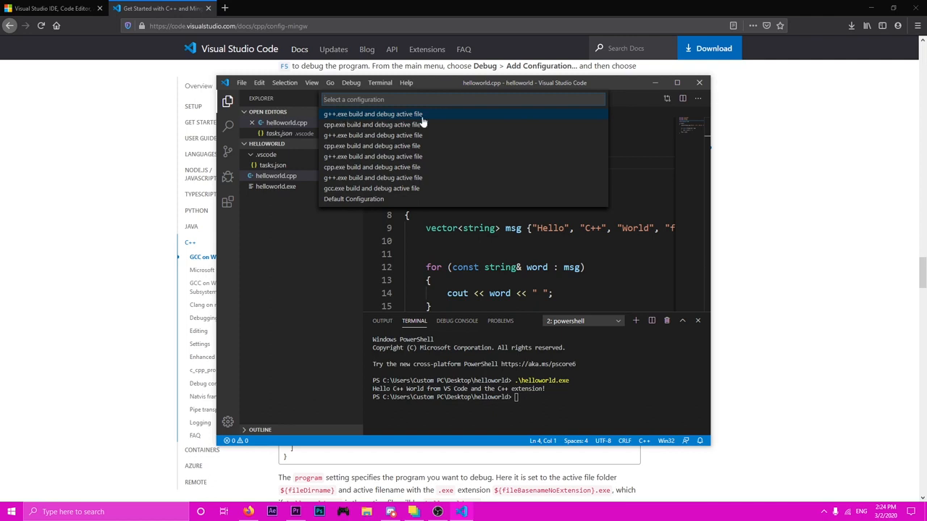
pyautogui.click(454, 4)
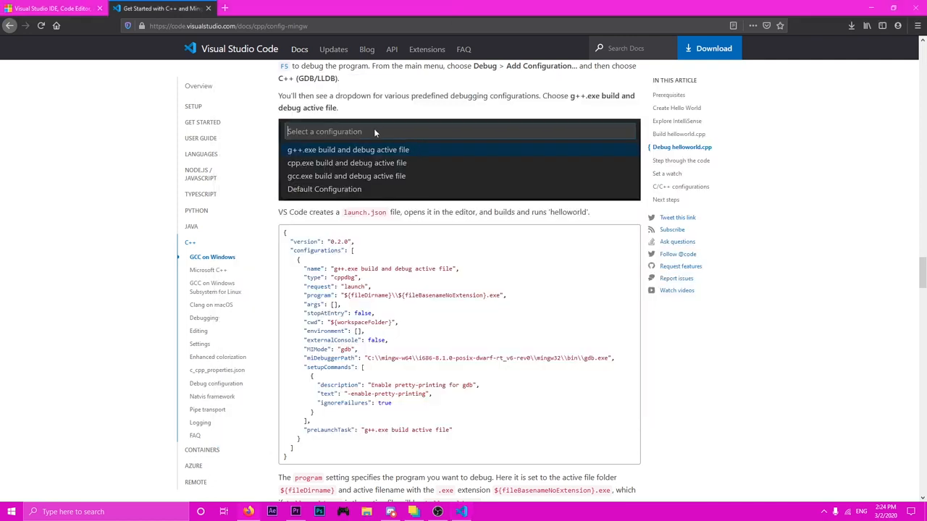
# Start debugging helloworld.cpp in Visual Studio Code with the C++ (GDB/LLDB) environment and the g++.exe build and debug active file configuration.
pyautogui.click(454, 511)
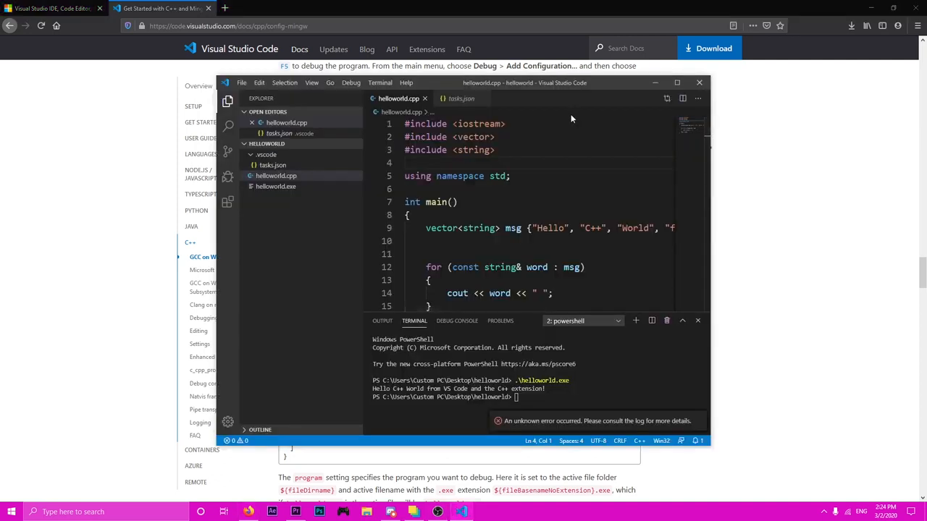
pyautogui.press('F5')
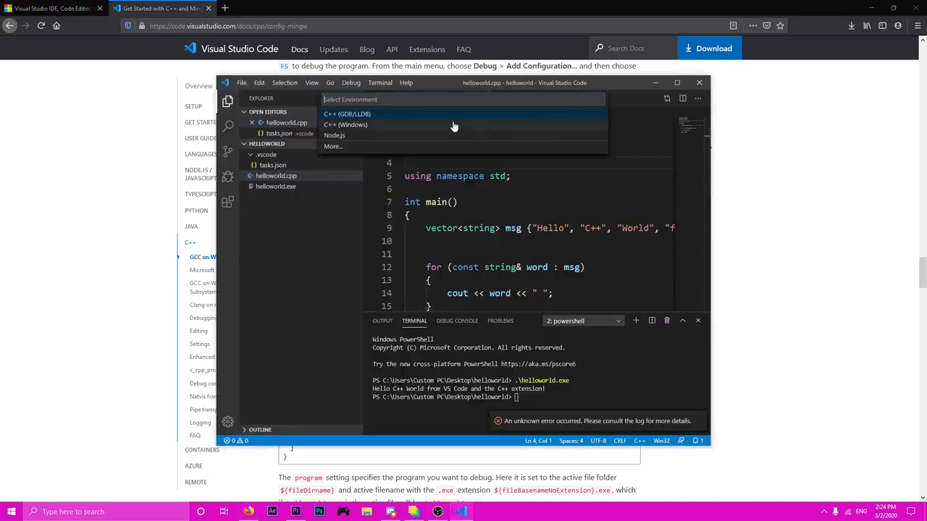
pyautogui.click(346, 117)
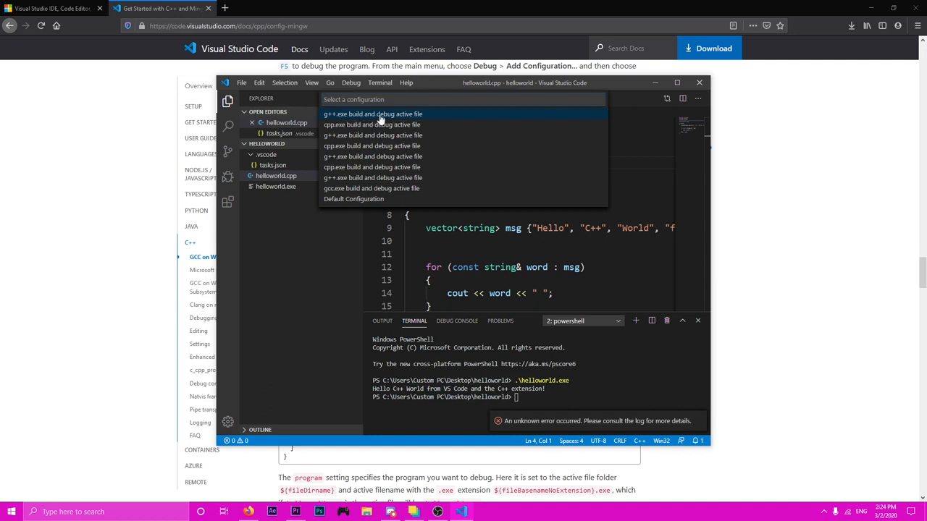
pyautogui.click(338, 116)
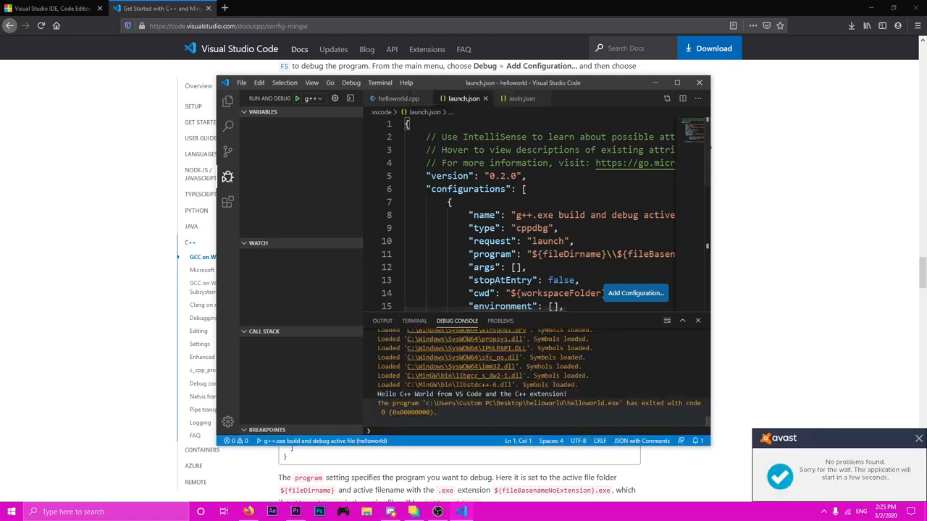
# Return to Firefox and read the tutorial's launch.json sample, the stopAtEntry explanation and the Start a debugging session instructions.
pyautogui.click(493, 5)
pyautogui.scroll(-1, 404, 288)
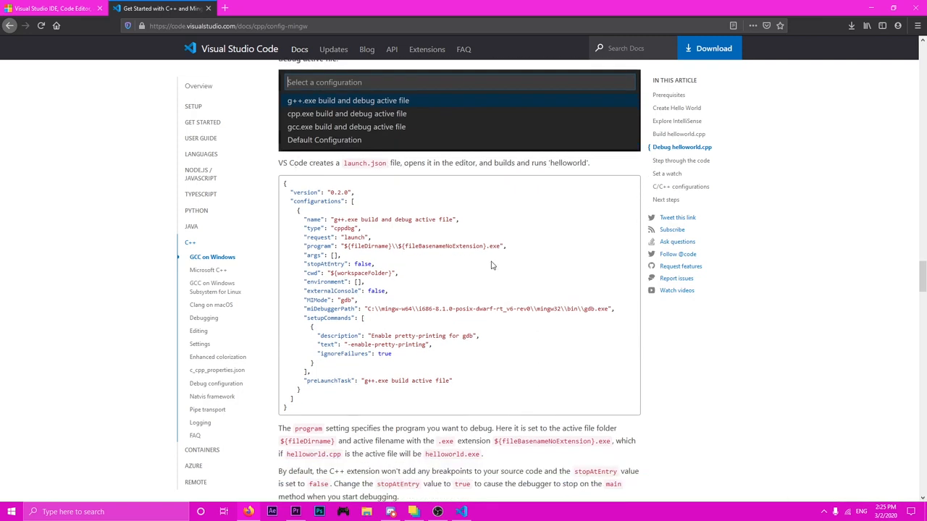
pyautogui.scroll(-3, 312, 288)
pyautogui.scroll(-1, 311, 288)
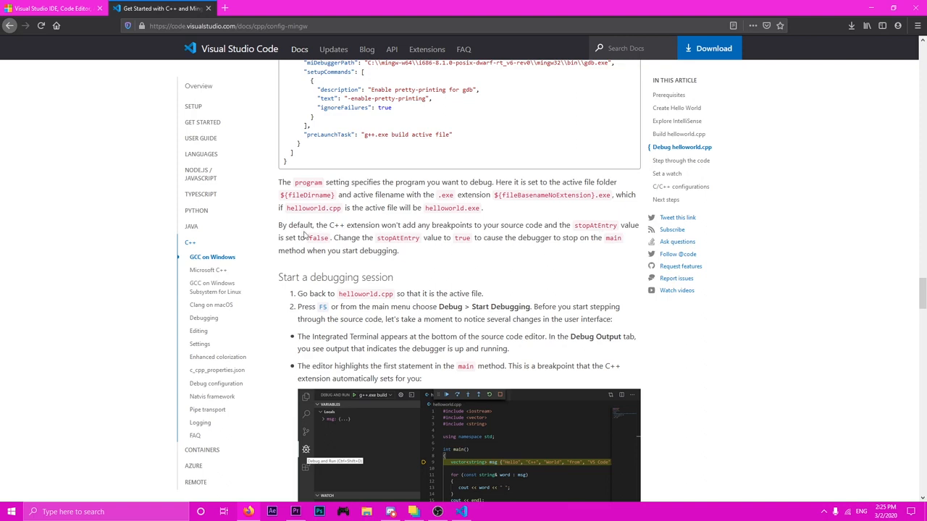
pyautogui.scroll(-1, 310, 244)
pyautogui.moveTo(277, 228); pyautogui.dragTo(393, 228)
pyautogui.click(388, 227)
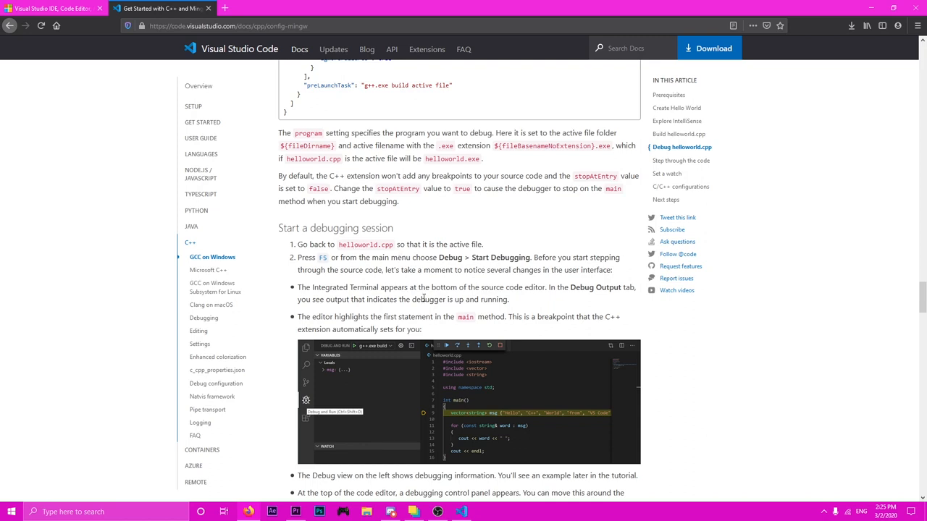
pyautogui.scroll(-2, 435, 385)
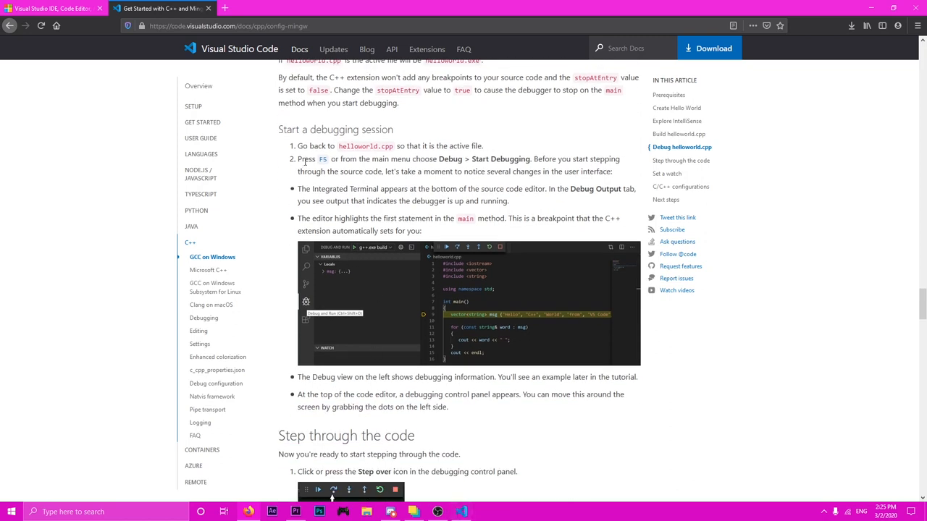
pyautogui.doubleClick(335, 160)
pyautogui.click(351, 161)
# Make helloworld.cpp the active file in Visual Studio Code and start a debugging session on it.
pyautogui.click(462, 512)
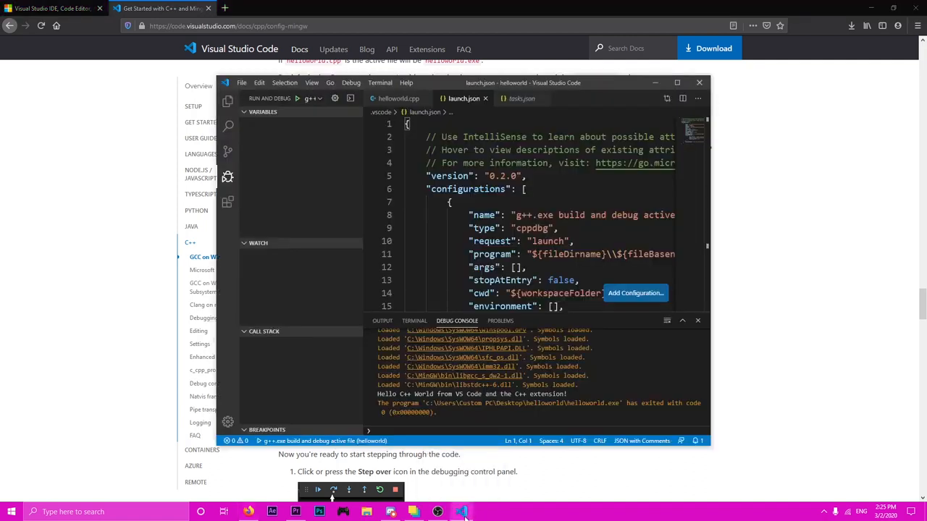
pyautogui.click(403, 98)
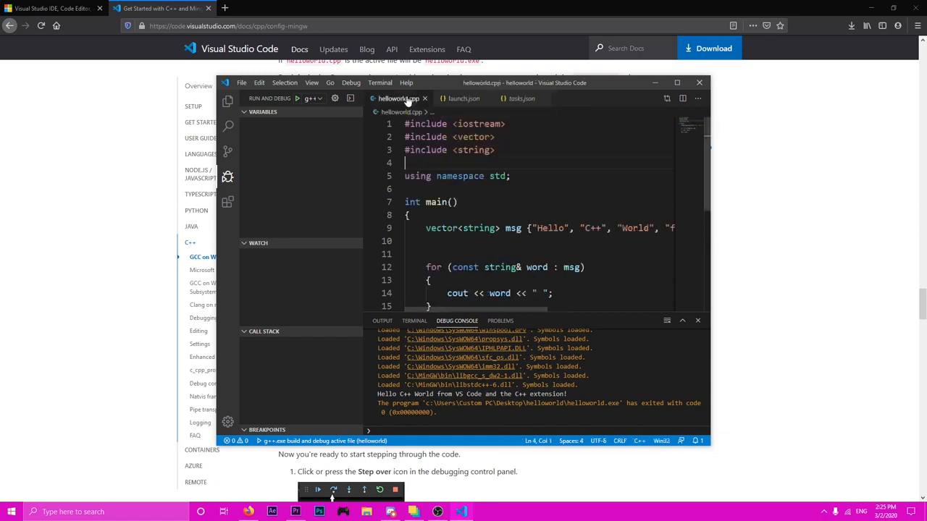
pyautogui.click(352, 82)
pyautogui.click(364, 97)
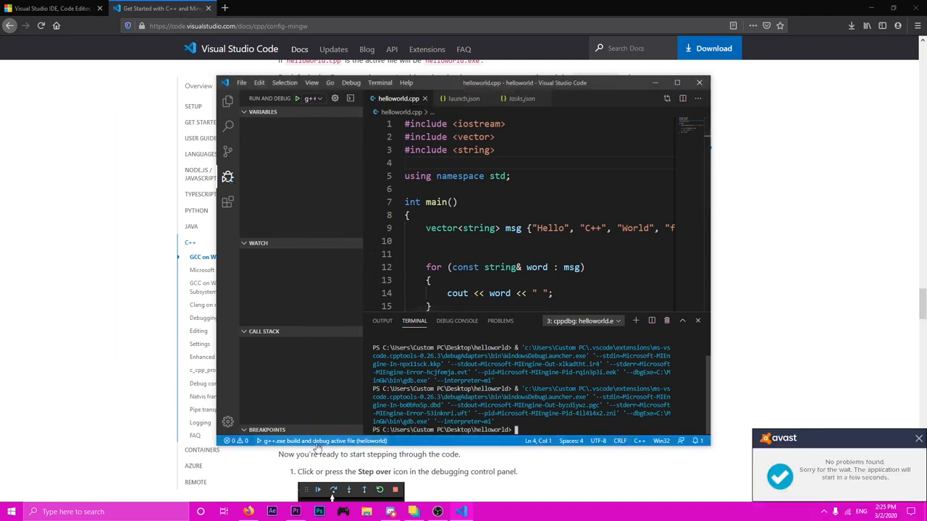
pyautogui.scroll(-2, 506, 248)
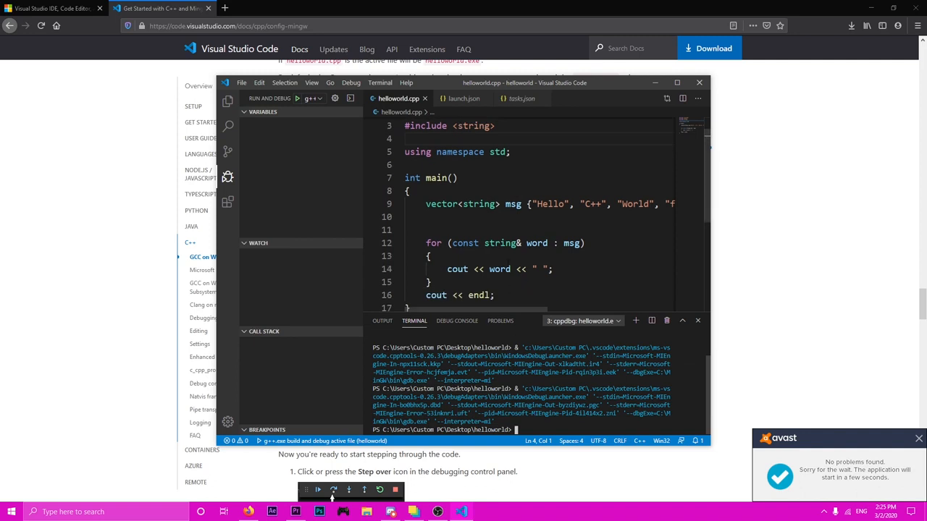
# Check the Step through the code instructions in Firefox against the debug view in Visual Studio Code, ending on helloworld.cpp.
pyautogui.scroll(3, 507, 248)
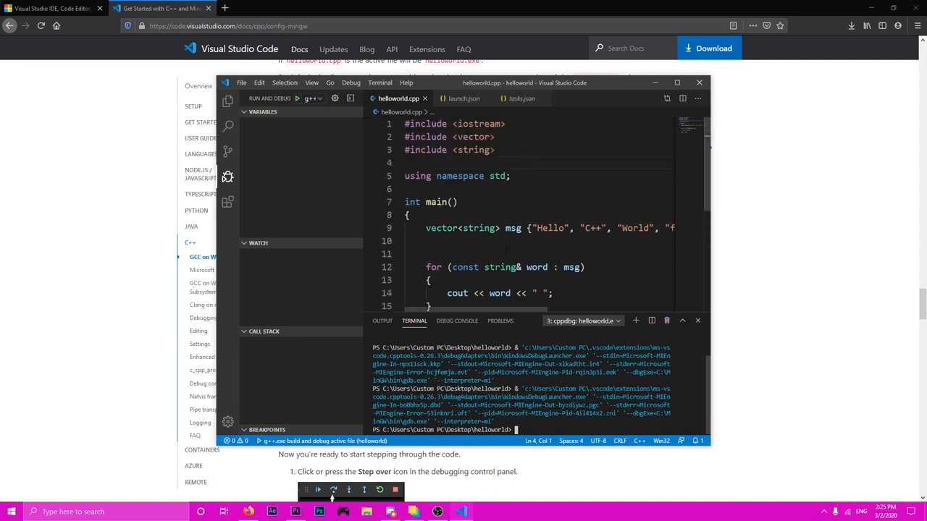
pyautogui.hotkey('alt', 'Tab')
pyautogui.scroll(-3, 533, 171)
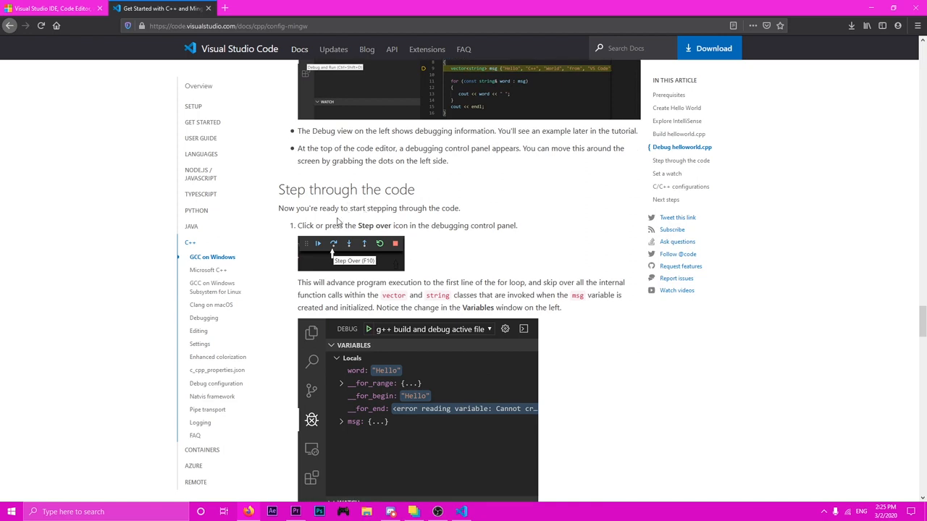
pyautogui.click(461, 512)
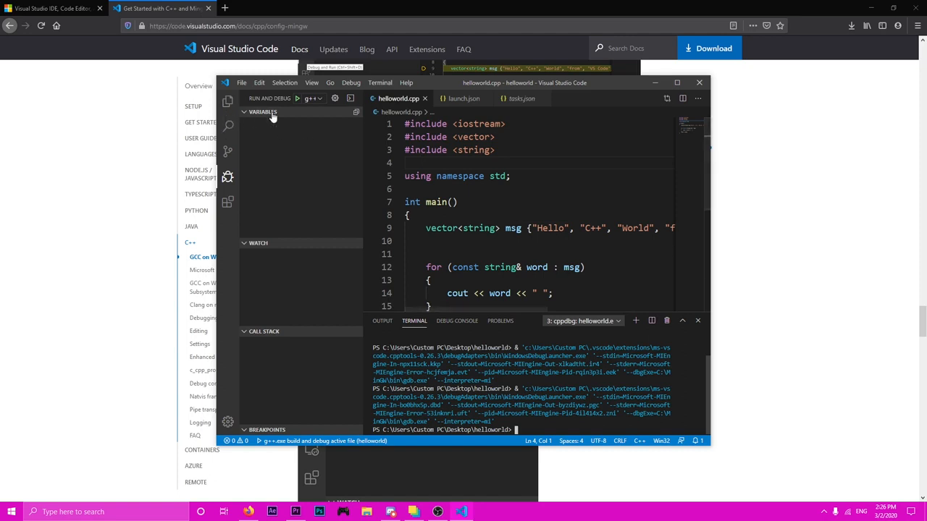
pyautogui.scroll(-4, 619, 259)
pyautogui.scroll(4, 619, 258)
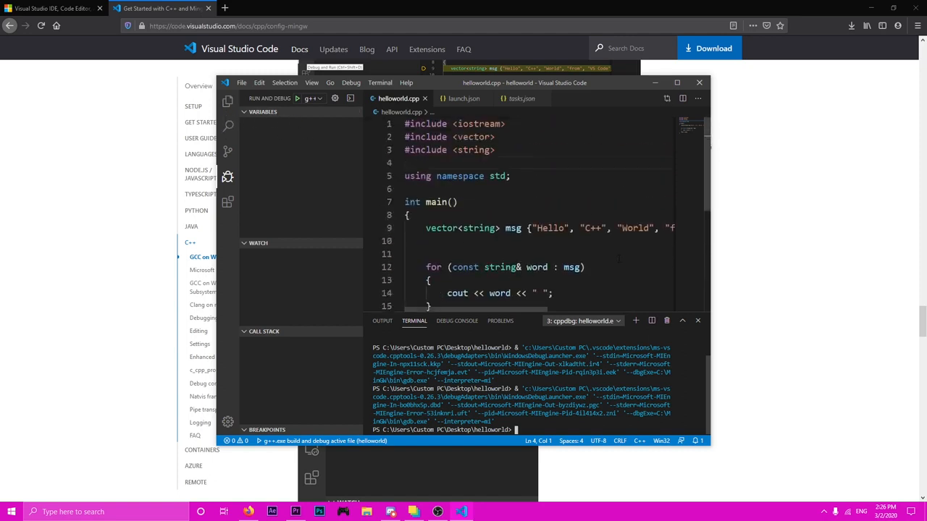
pyautogui.click(470, 100)
pyautogui.click(410, 100)
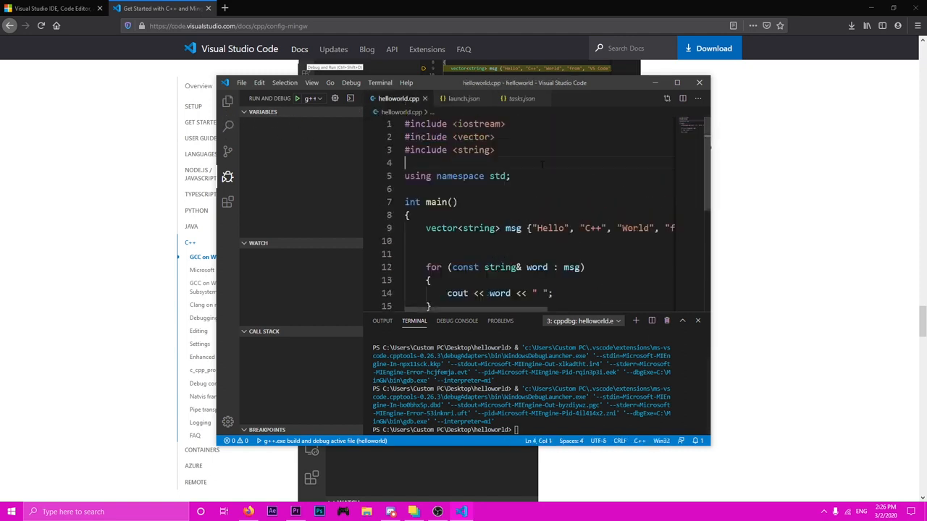
# Delete the final e of the first #include directive in helloworld.cpp, start debugging to trigger a build error, and cancel the launch.
pyautogui.scroll(-5, 543, 163)
pyautogui.scroll(3, 536, 210)
pyautogui.scroll(1, 536, 384)
pyautogui.press('BackSpace')
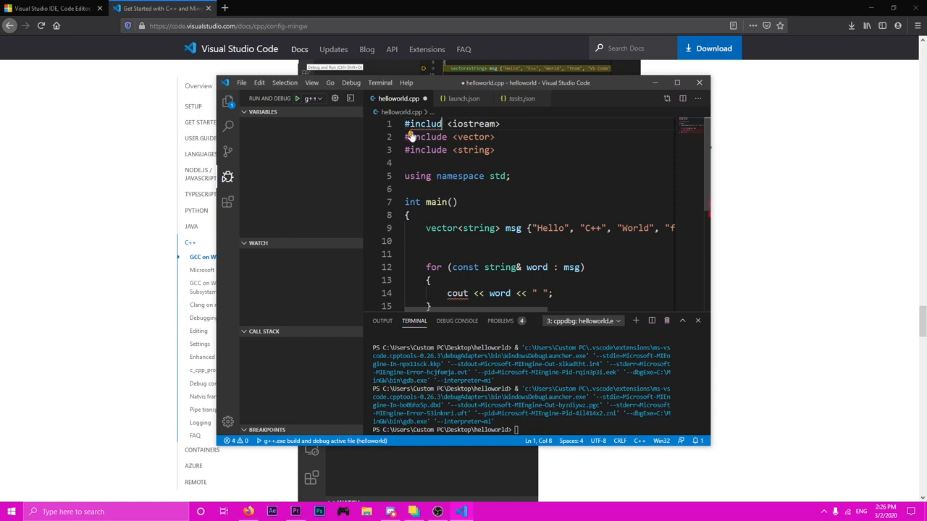
pyautogui.write('e')
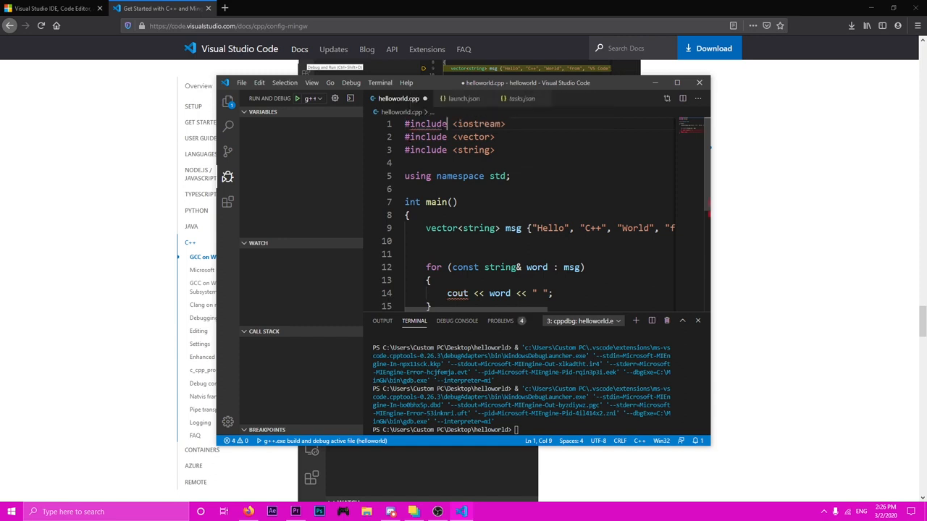
pyautogui.click(352, 83)
pyautogui.click(362, 99)
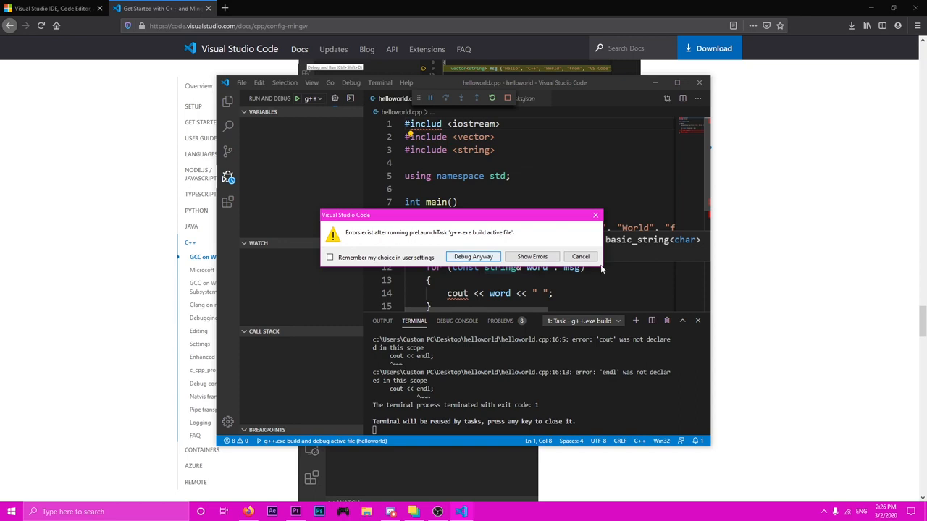
pyautogui.click(593, 216)
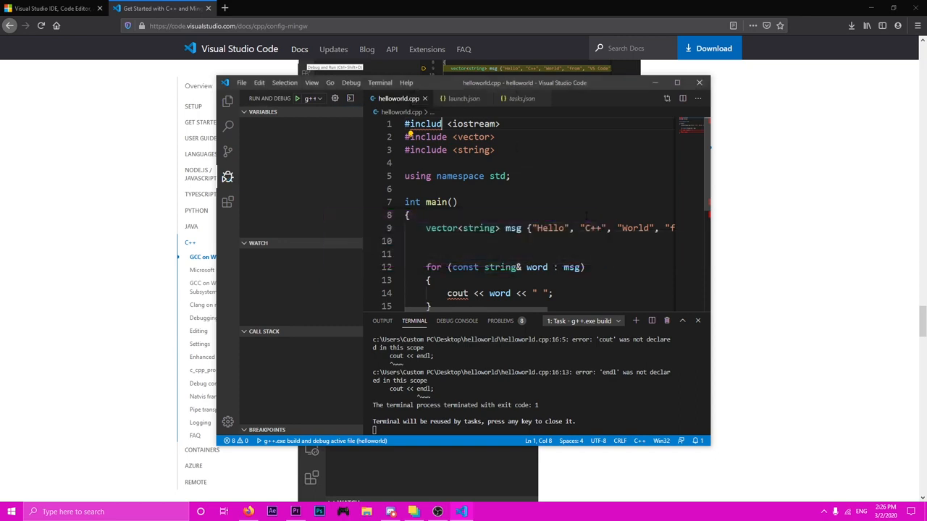
# Restore the first line to #include <iostream> and start debugging helloworld.cpp again.
pyautogui.write('e')
pyautogui.click(350, 84)
pyautogui.click(373, 100)
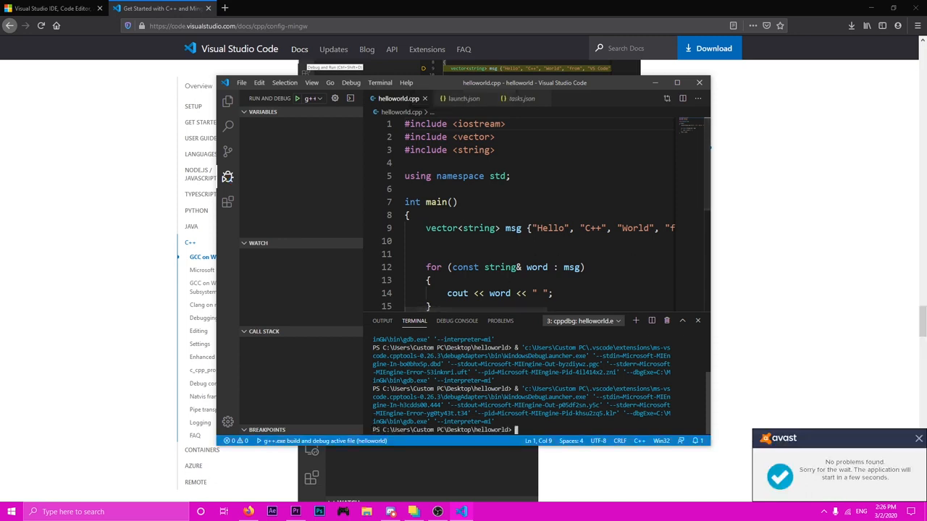
pyautogui.scroll(-2, 499, 160)
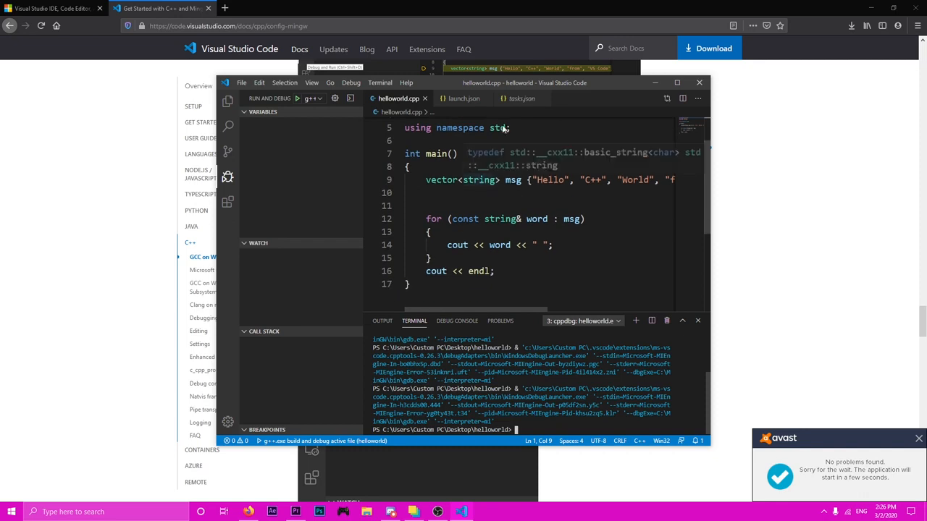
# Switch to Firefox and read the tutorial's Step through the code, Set a watch and C/C++ configurations sections.
pyautogui.hotkey('alt', 'Tab')
pyautogui.scroll(-3, 490, 201)
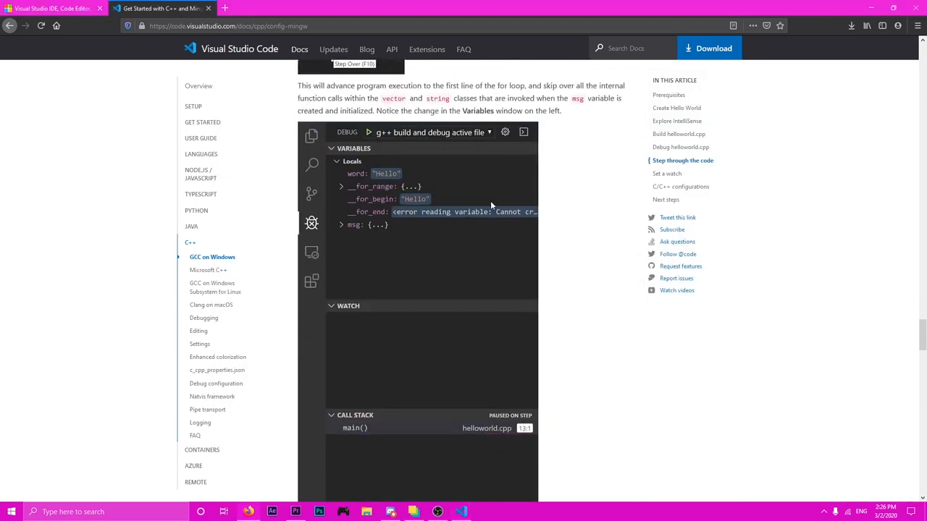
pyautogui.scroll(3, 491, 201)
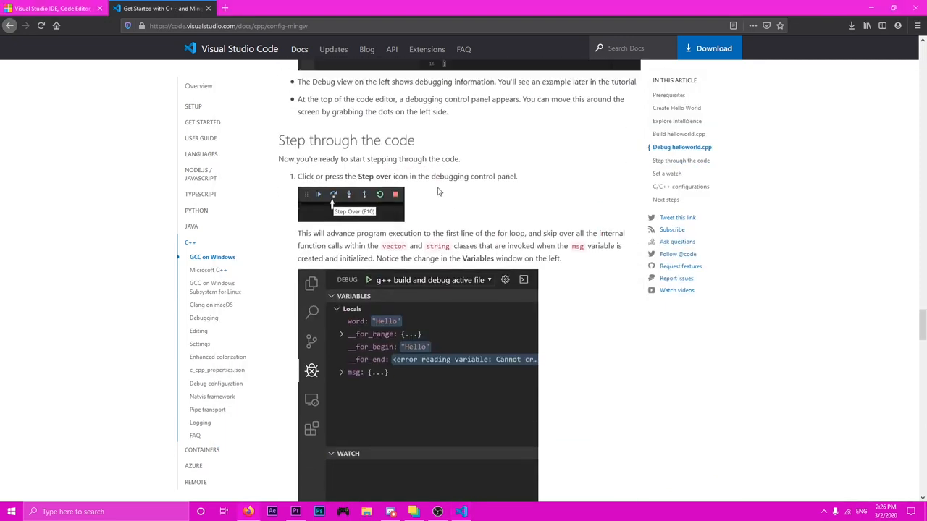
pyautogui.scroll(-10, 437, 191)
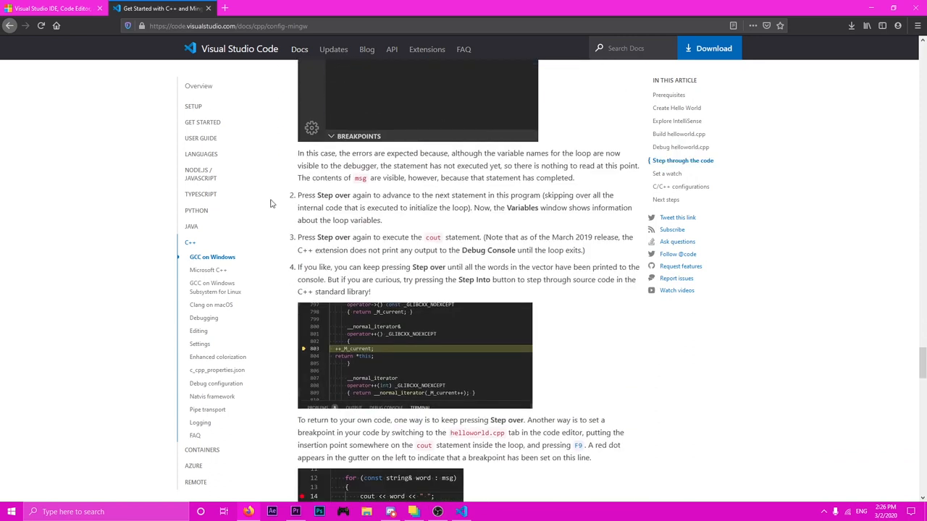
pyautogui.scroll(-5, 391, 196)
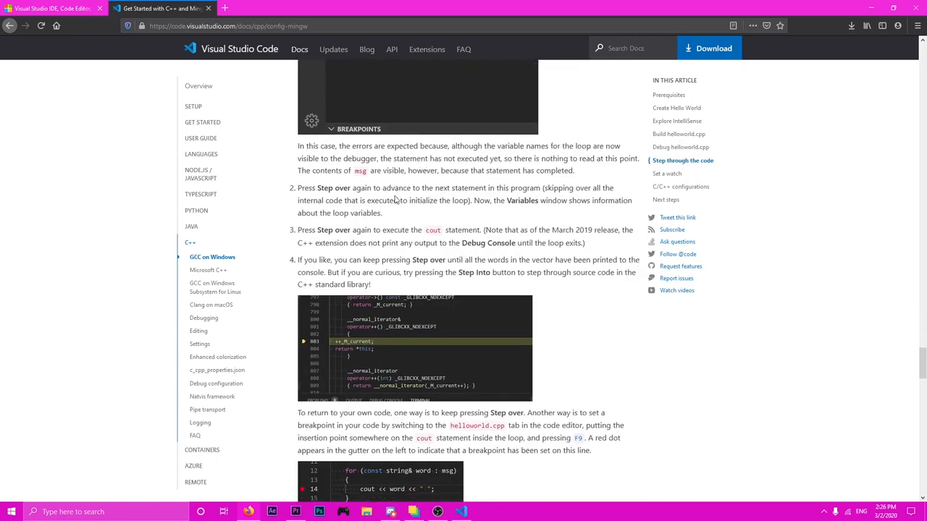
pyautogui.scroll(-3, 392, 196)
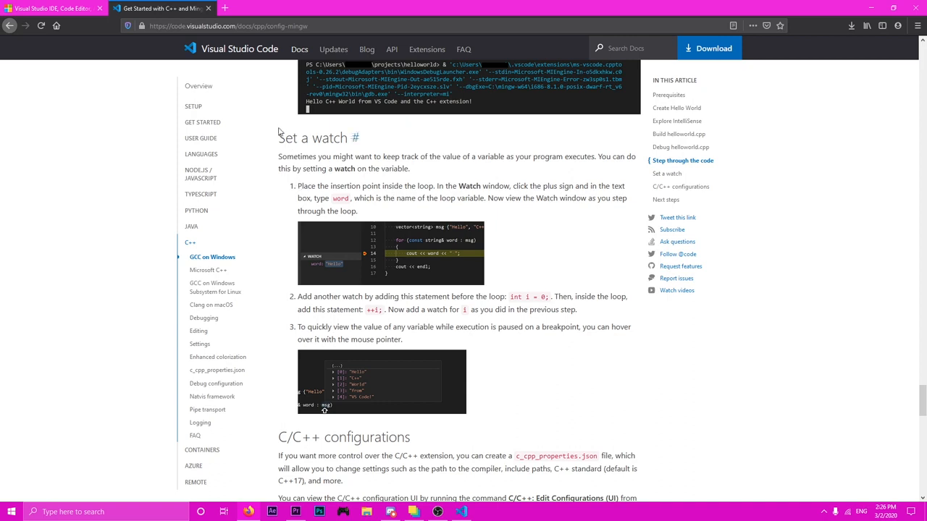
pyautogui.scroll(-3, 359, 165)
pyautogui.scroll(-1, 360, 165)
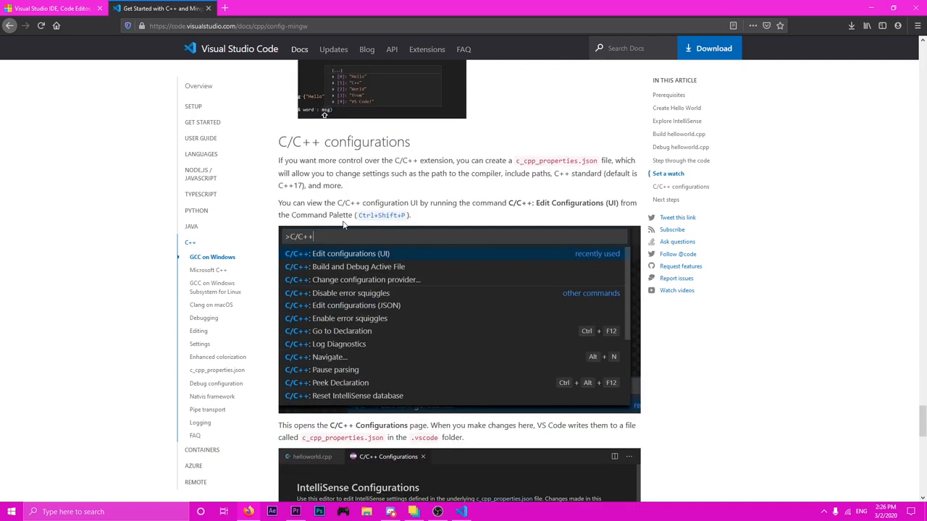
pyautogui.scroll(-3, 338, 246)
pyautogui.scroll(2, 338, 246)
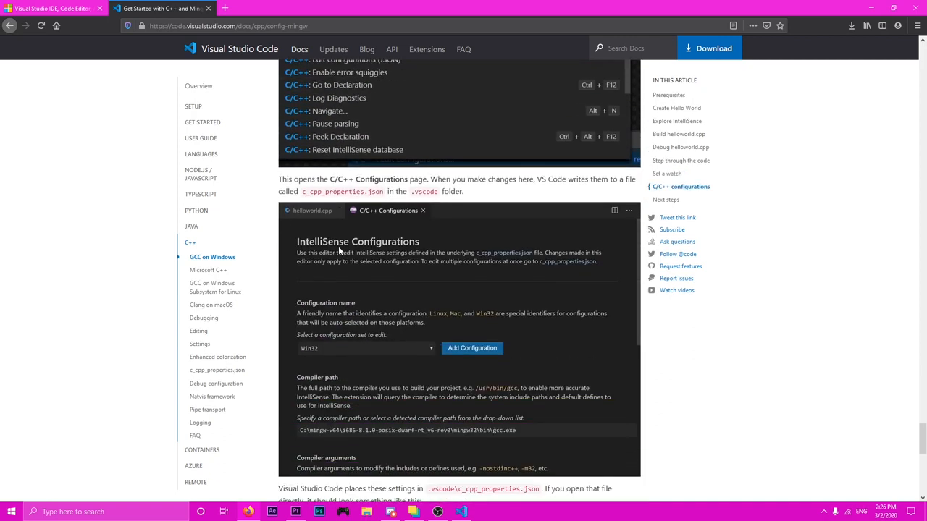
pyautogui.scroll(2, 337, 245)
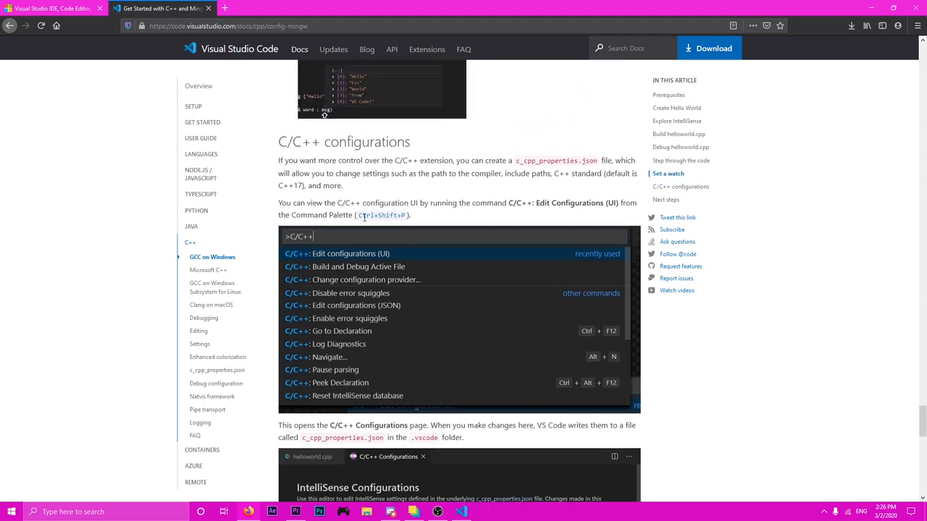
# Switch to Visual Studio Code, place its window beside the tutorial, and run the command C/C++: Edit Configurations (UI).
pyautogui.click(460, 513)
pyautogui.moveTo(452, 83); pyautogui.dragTo(663, 82)
pyautogui.hotkey('ctrl', 'shift', 'p')
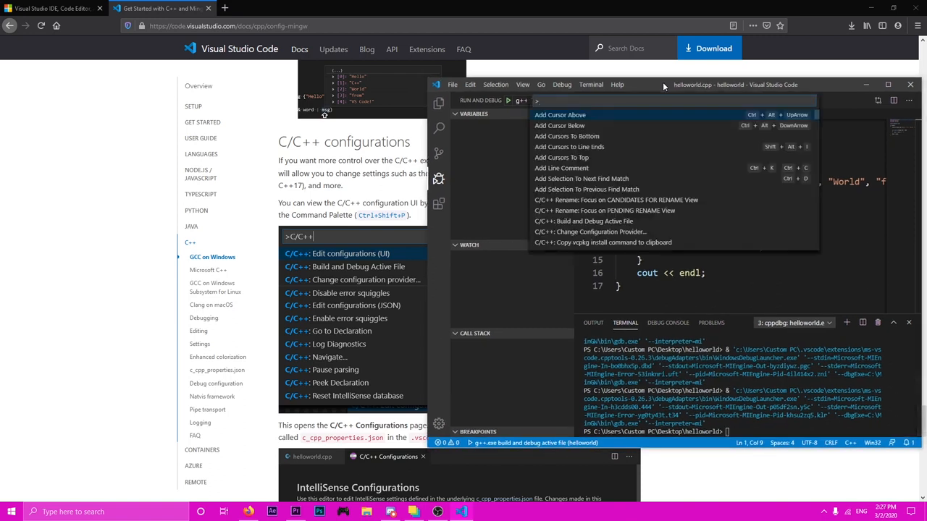
pyautogui.write('c/c')
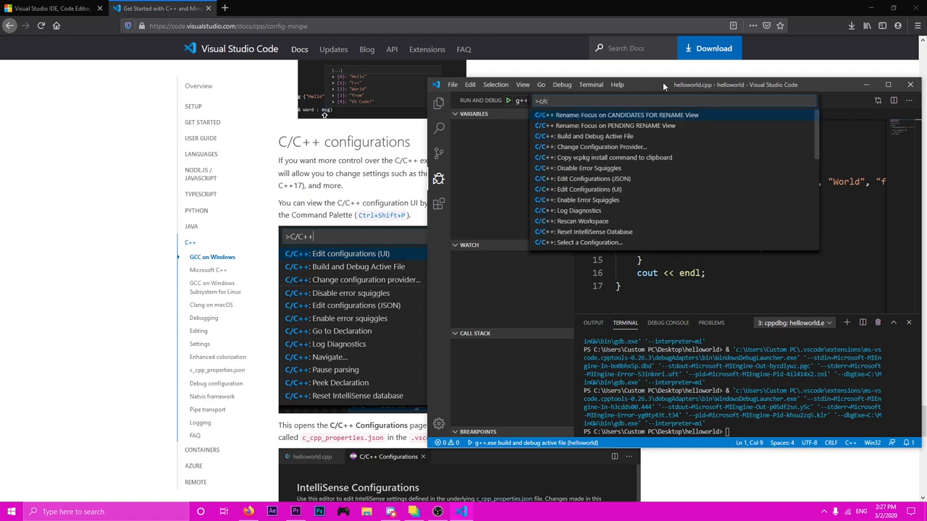
pyautogui.write('++')
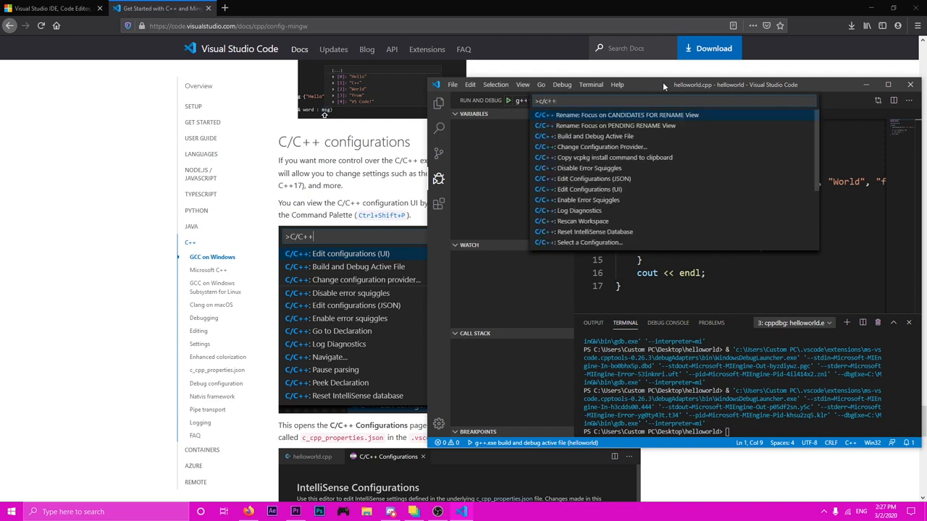
pyautogui.click(617, 194)
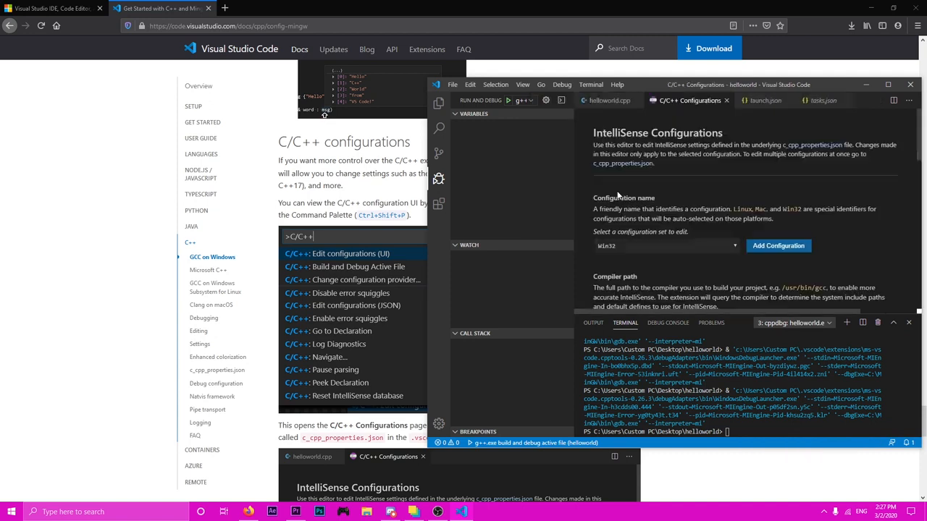
# Compare the compiler path in the tutorial's IntelliSense Configurations sample with the Compiler path setting in Visual Studio Code.
pyautogui.click(343, 297)
pyautogui.scroll(-4, 345, 298)
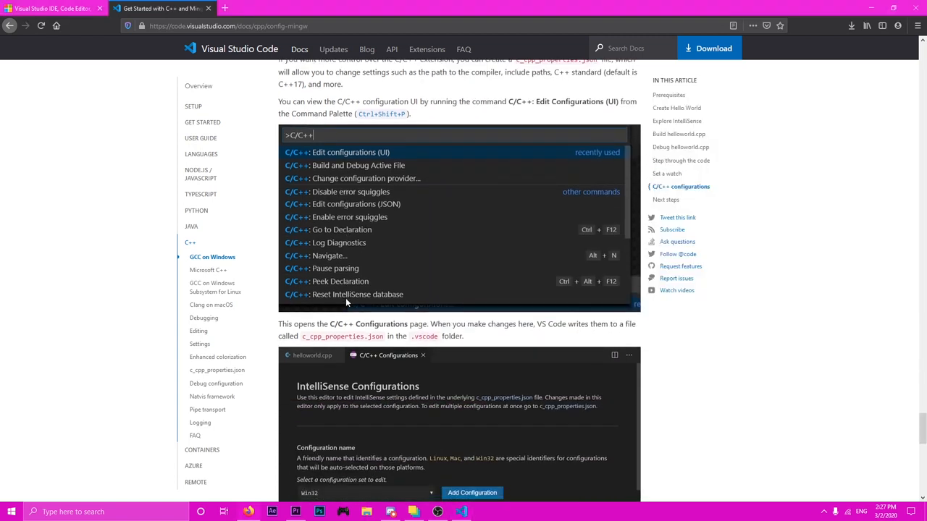
pyautogui.scroll(-3, 337, 300)
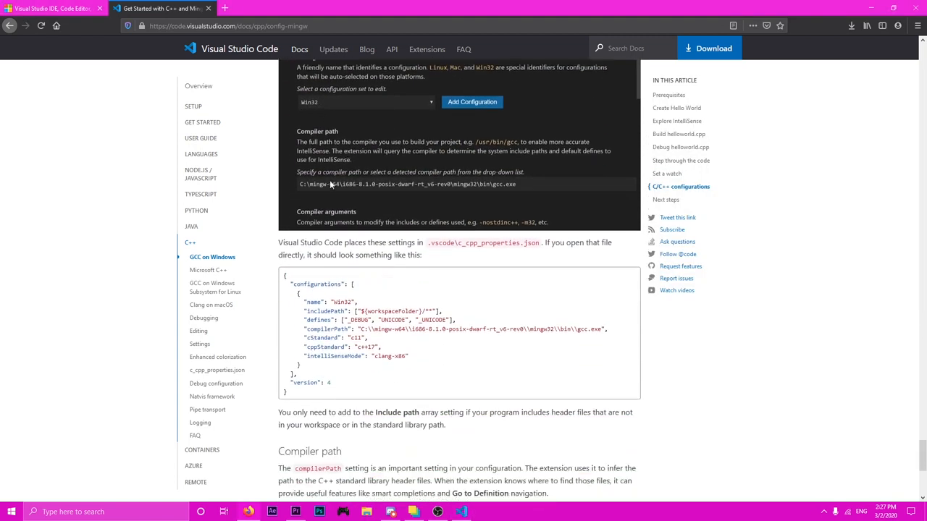
pyautogui.click(460, 511)
pyautogui.scroll(-5, 718, 248)
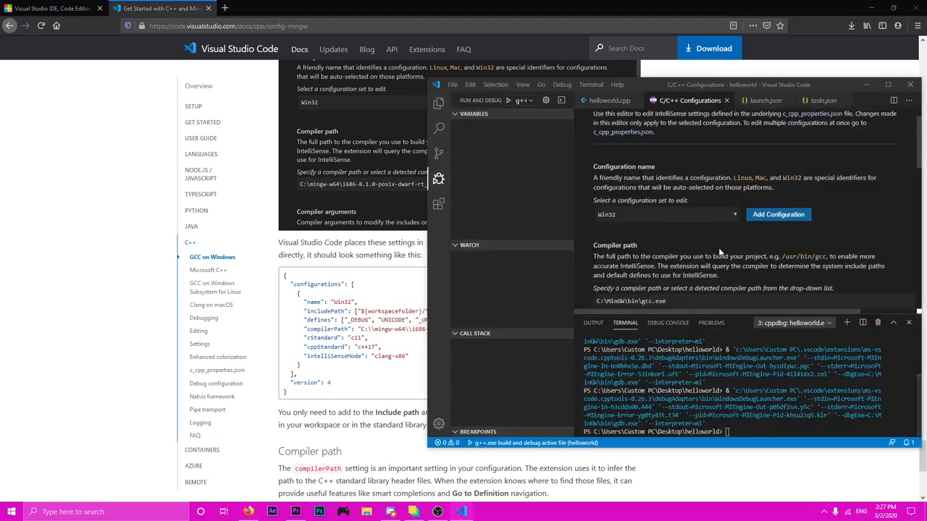
pyautogui.scroll(1, 651, 254)
pyautogui.moveTo(670, 236); pyautogui.dragTo(596, 236)
pyautogui.click(615, 236)
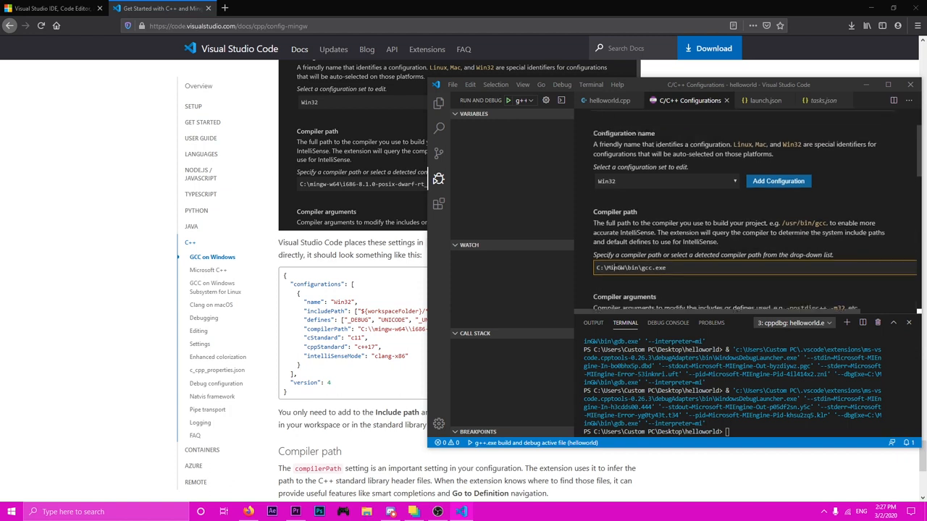
# Review the tutorial's configuration name, c_cpp_properties.json sample and Compiler path notes in Firefox, and return to the Create Hello World section.
pyautogui.click(389, 193)
pyautogui.scroll(2, 396, 186)
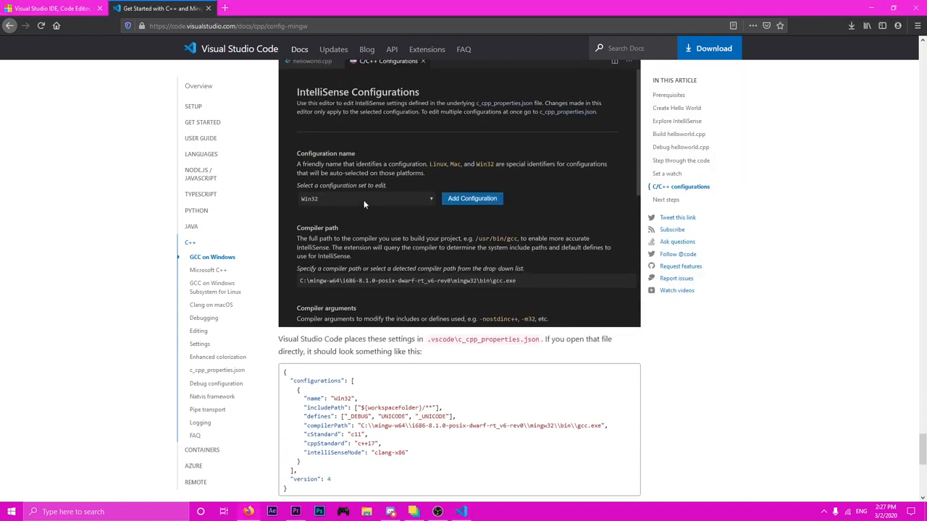
pyautogui.click(462, 512)
pyautogui.click(369, 245)
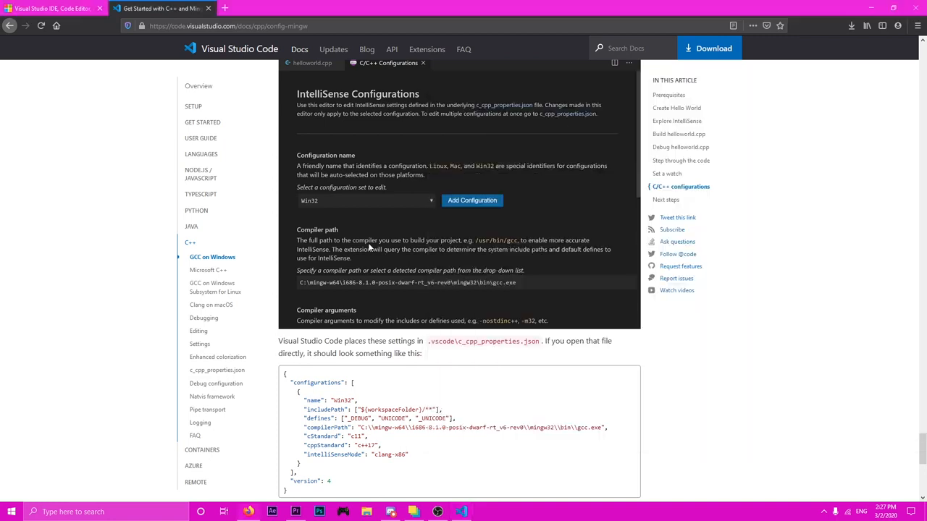
pyautogui.scroll(-8, 370, 245)
pyautogui.scroll(15, 369, 245)
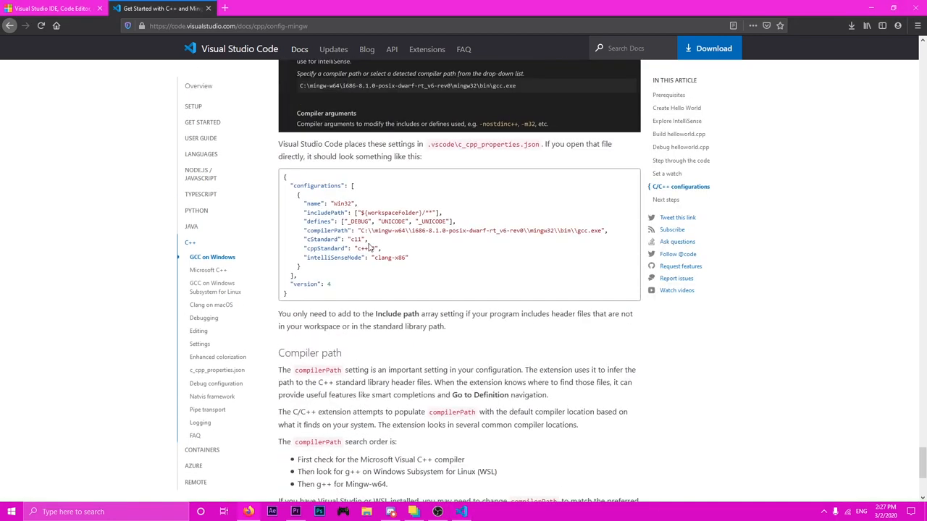
pyautogui.scroll(15, 368, 243)
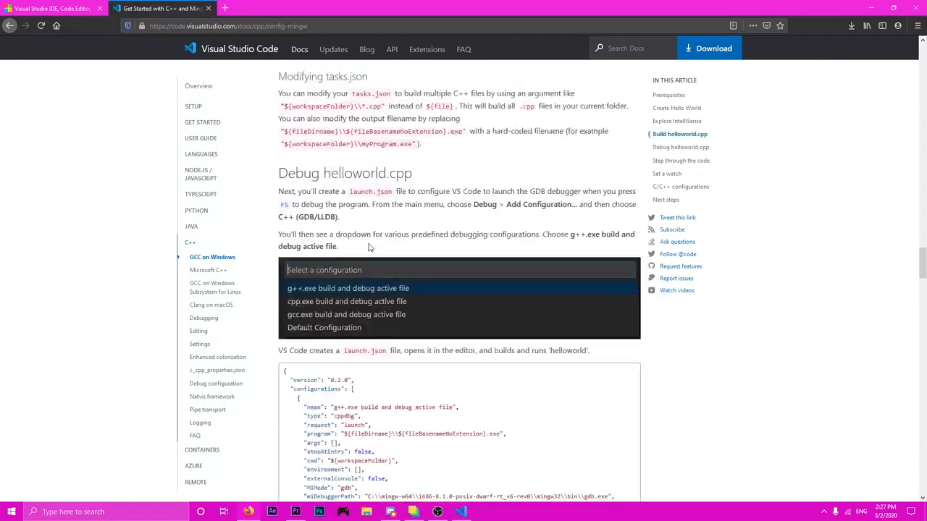
pyautogui.scroll(10, 368, 243)
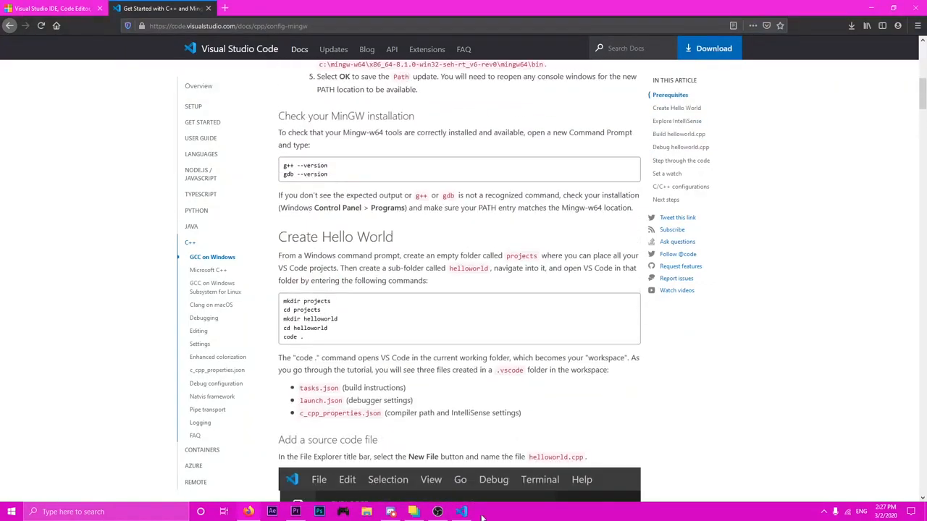
# In Visual Studio Code, close C/C++ Configurations, launch.json and tasks.json, keeping only helloworld.cpp open, and maximize the window.
pyautogui.click(461, 512)
pyautogui.scroll(2, 680, 263)
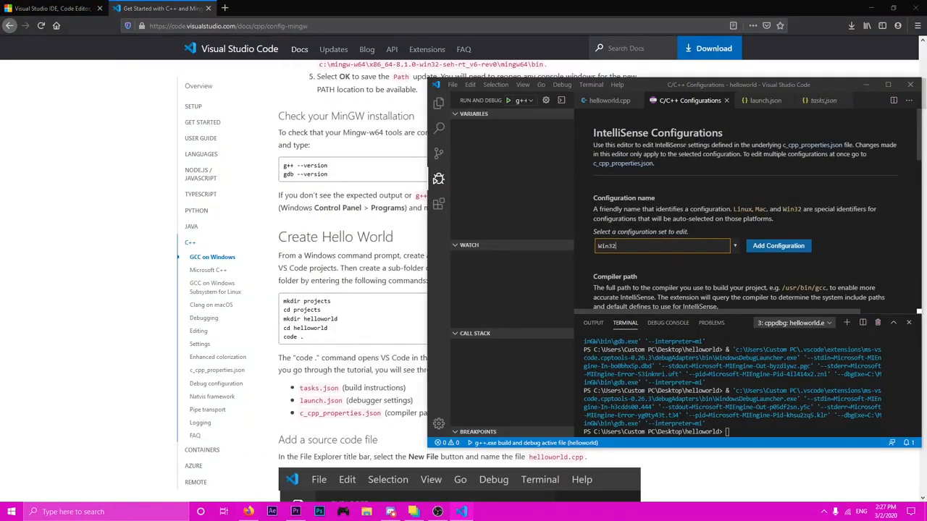
pyautogui.click(607, 100)
pyautogui.click(727, 100)
pyautogui.click(697, 101)
pyautogui.click(693, 101)
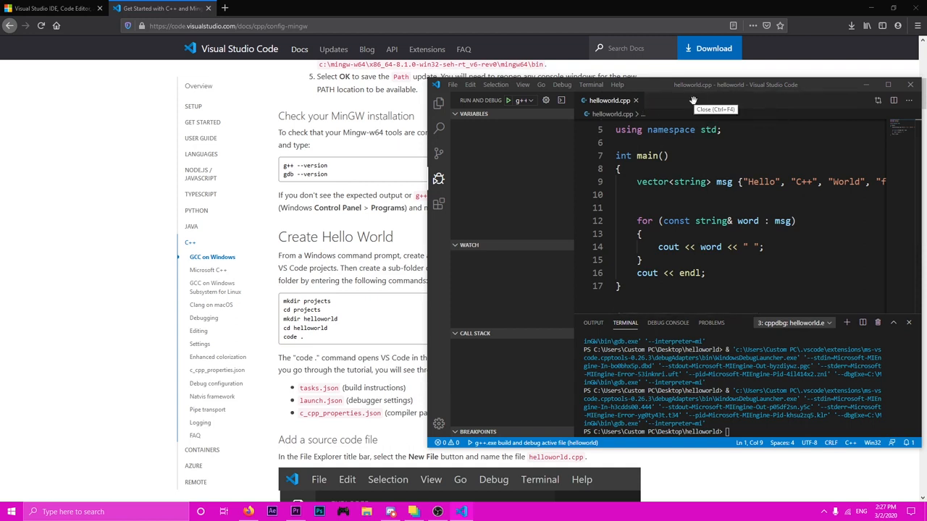
pyautogui.click(893, 88)
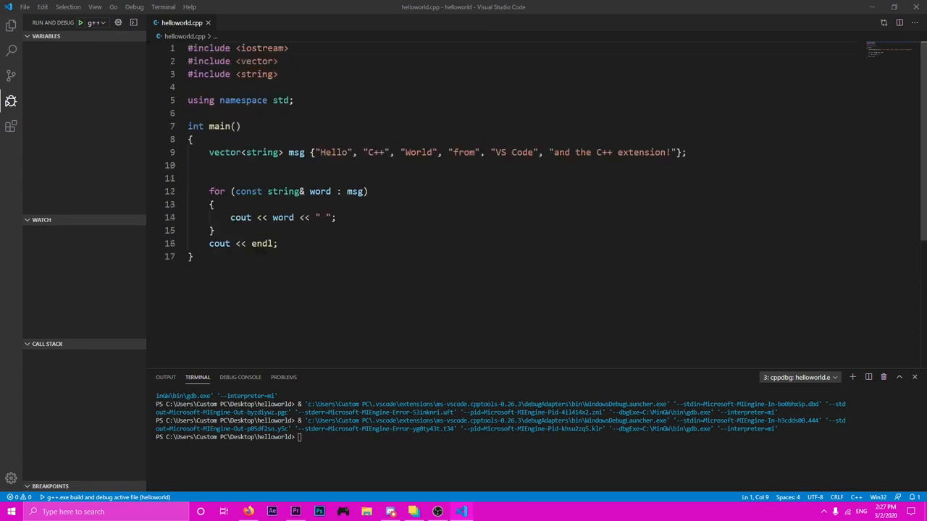
# Delete the #include <iostream> line from helloworld.cpp, start debugging the program, and dismiss the build error dialog.
pyautogui.moveTo(289, 48); pyautogui.dragTo(188, 47)
pyautogui.press('Delete')
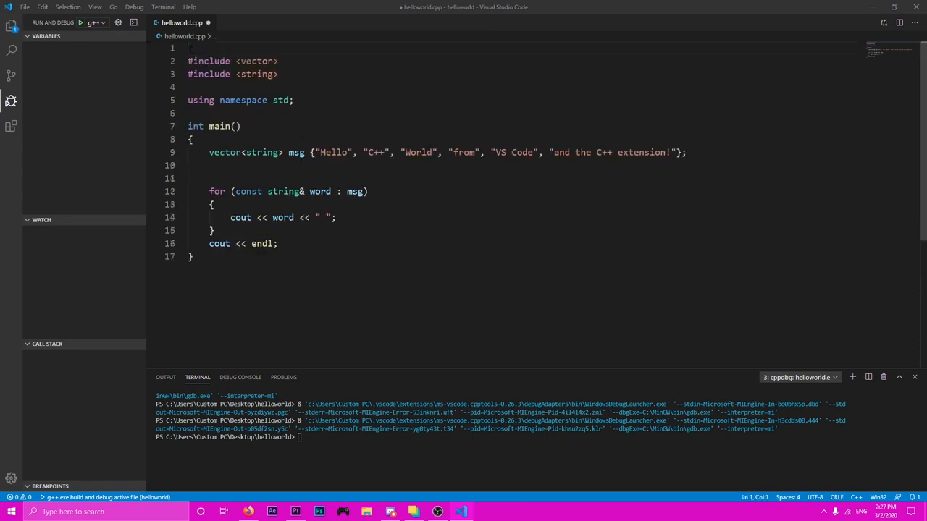
pyautogui.click(132, 7)
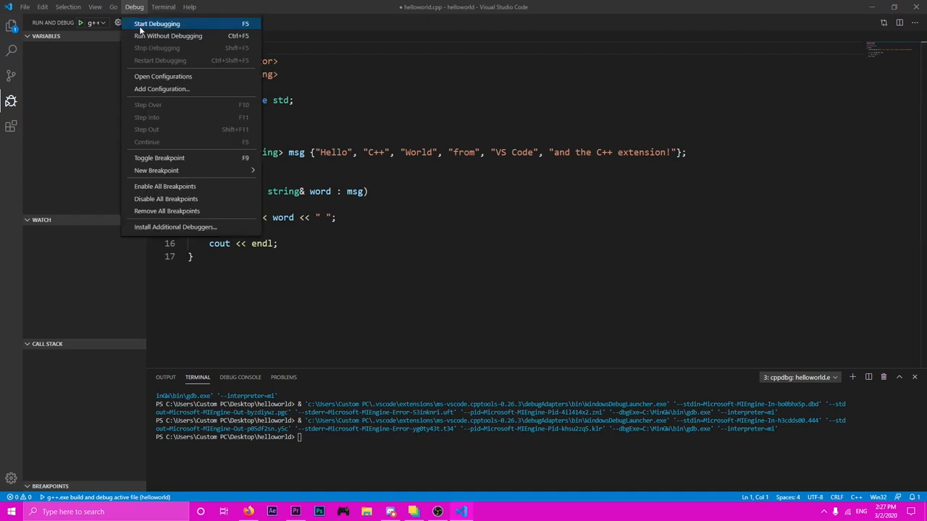
pyautogui.click(140, 27)
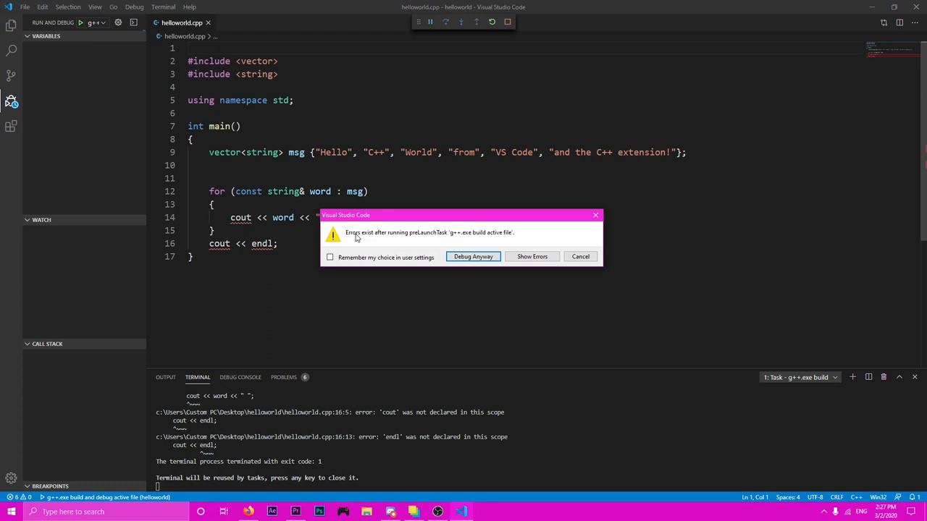
pyautogui.click(595, 215)
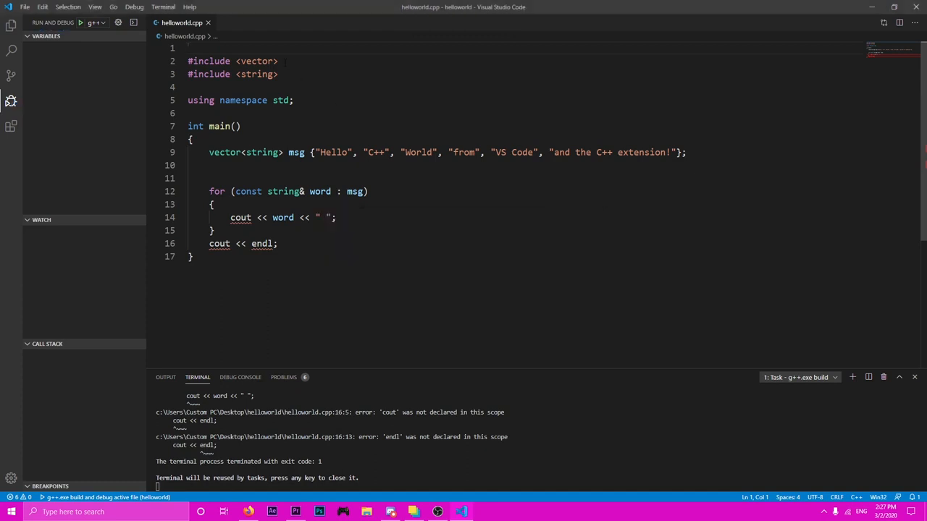
# Restore #include <iostream> on the first line of helloworld.cpp.
pyautogui.write('#incl')
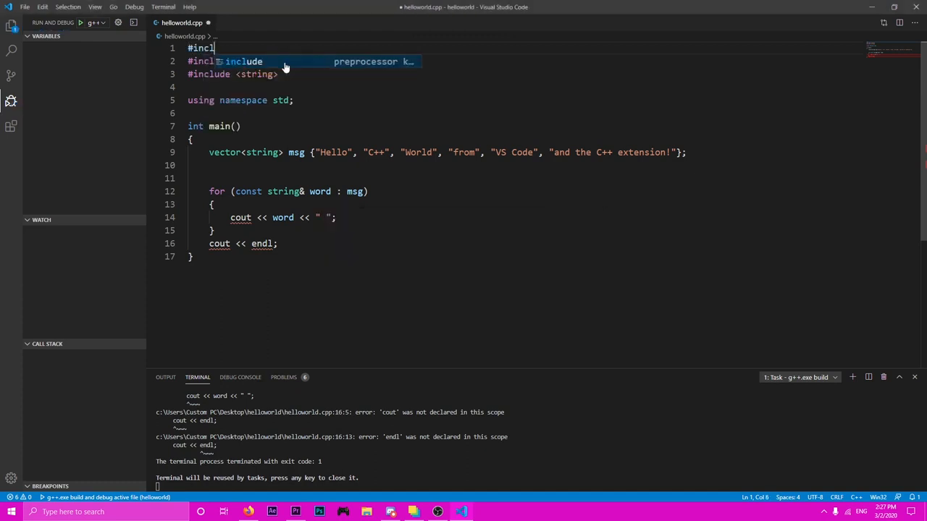
pyautogui.write('ude <iost')
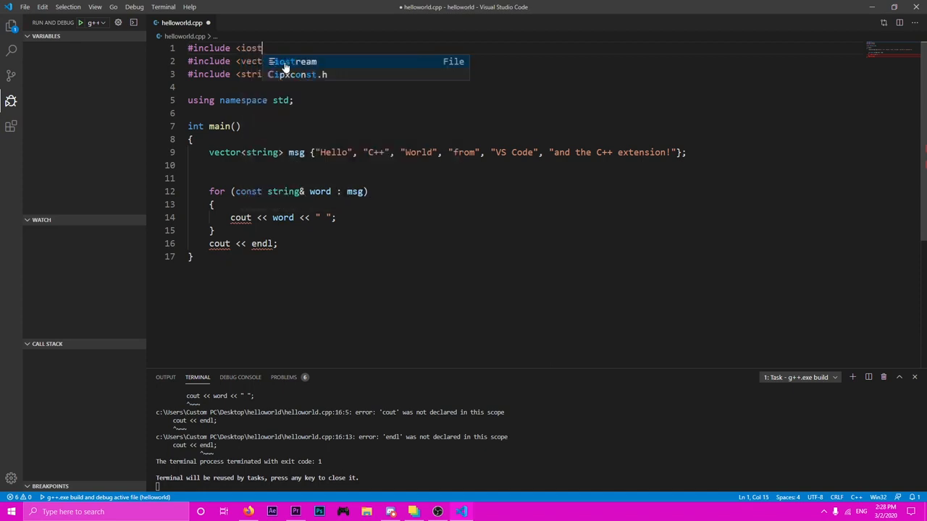
pyautogui.write('ream')
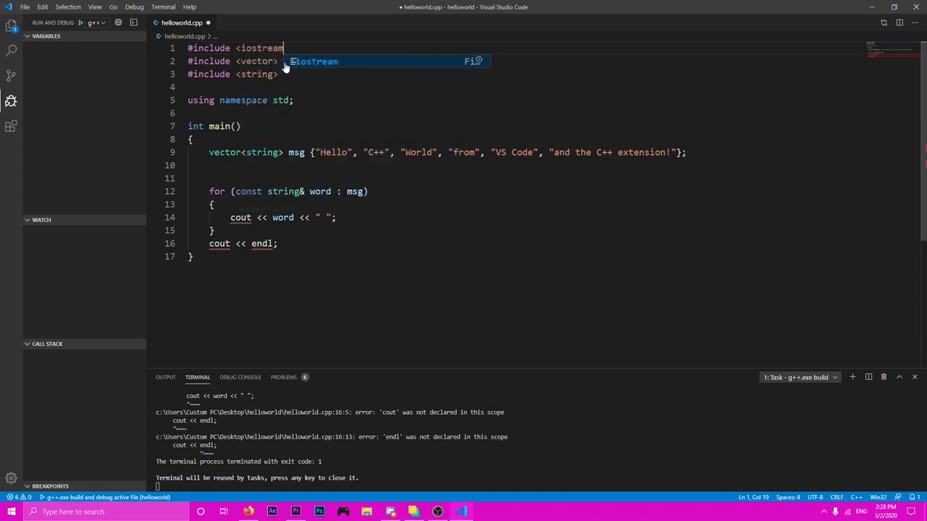
pyautogui.write('>')
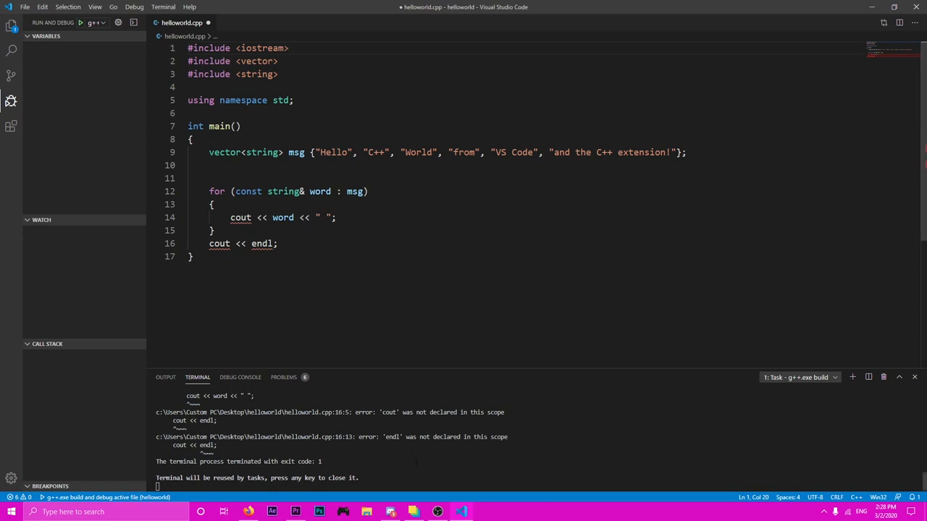
pyautogui.click(438, 511)
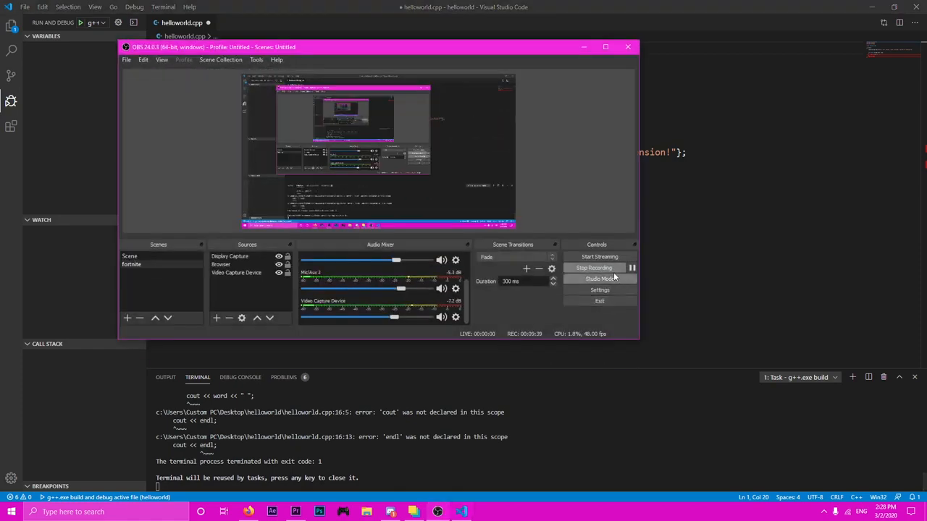